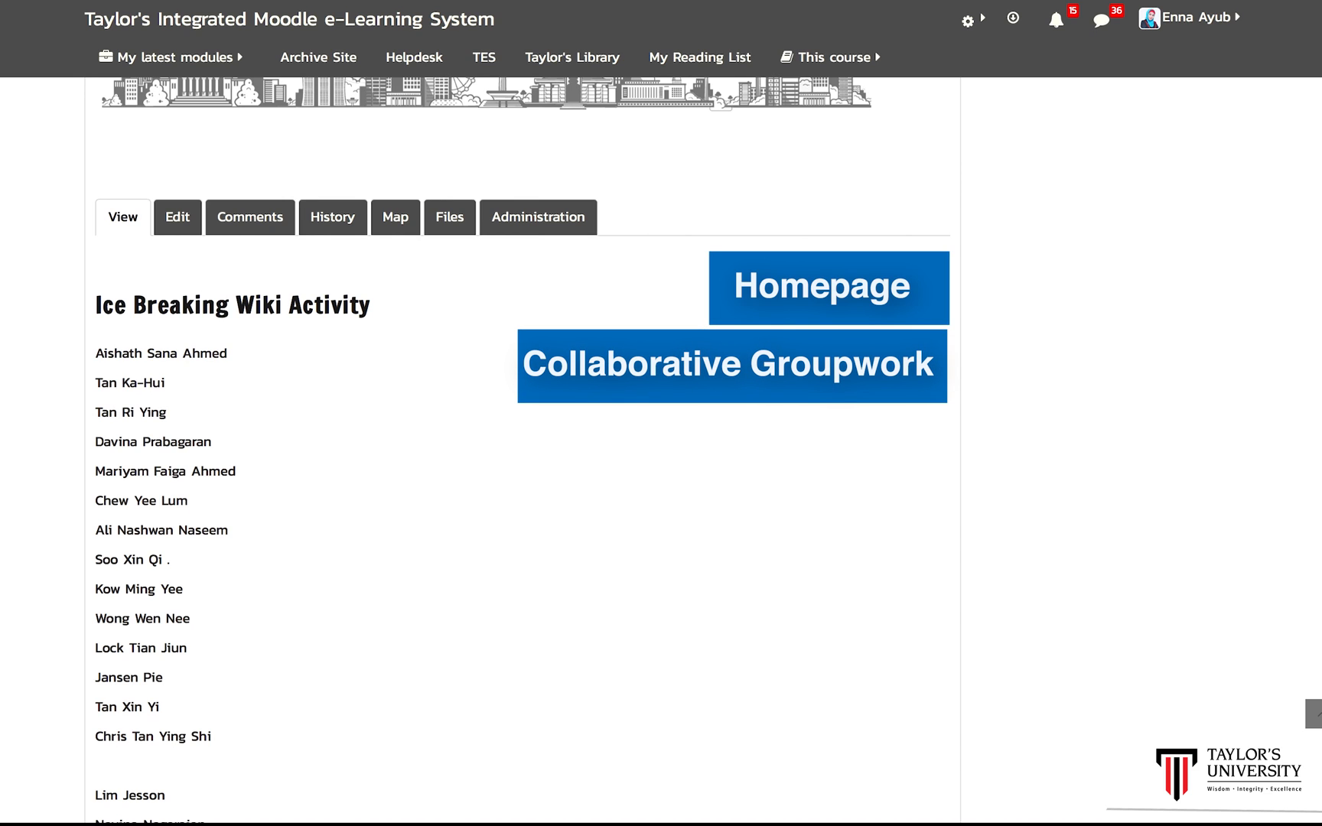
Step: Open a classmate's wiki page from the Ice Breaking Wiki Activity list and scroll through their portfolio
{"action": "scroll", "coordinate": [360, 336], "scroll_direction": "down", "scroll_amount": 1}
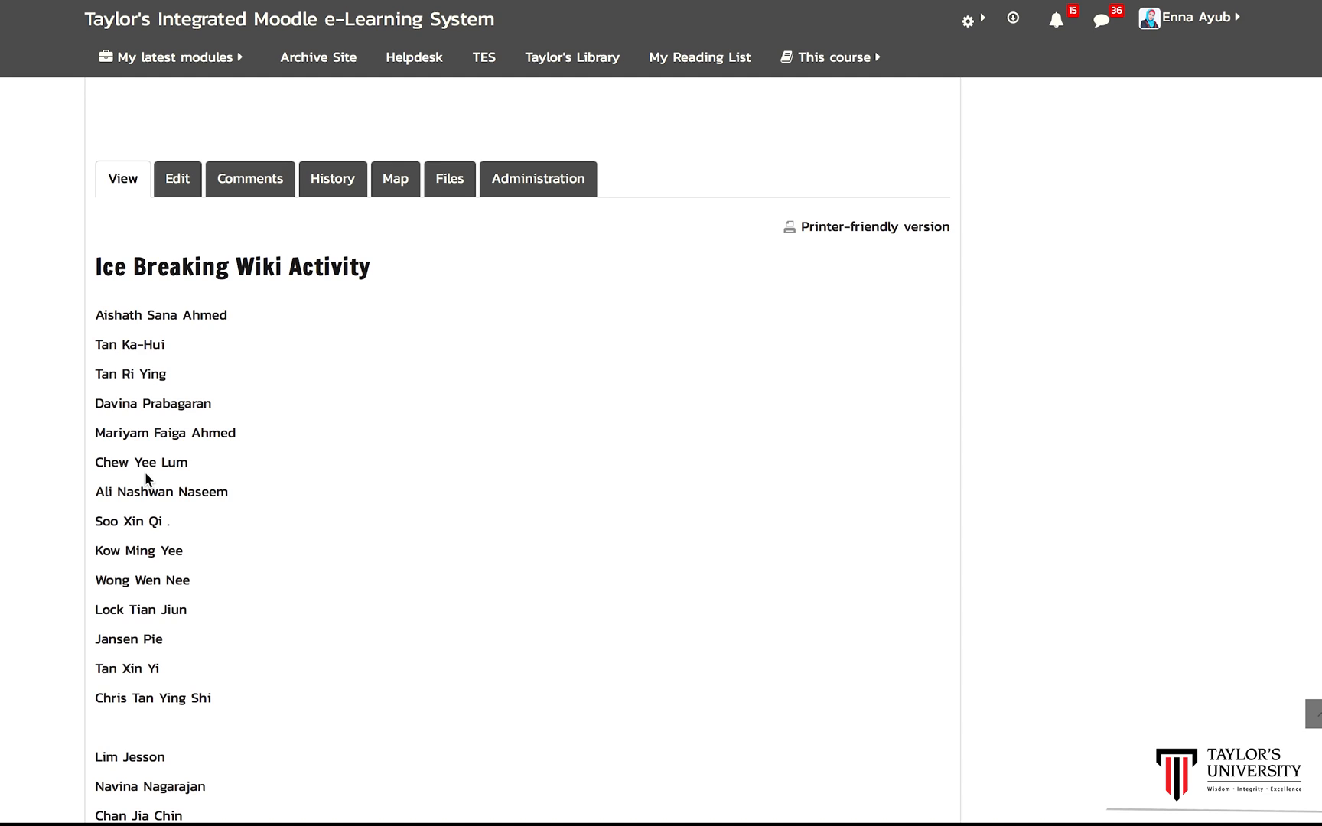
{"action": "left_click", "coordinate": [160, 401]}
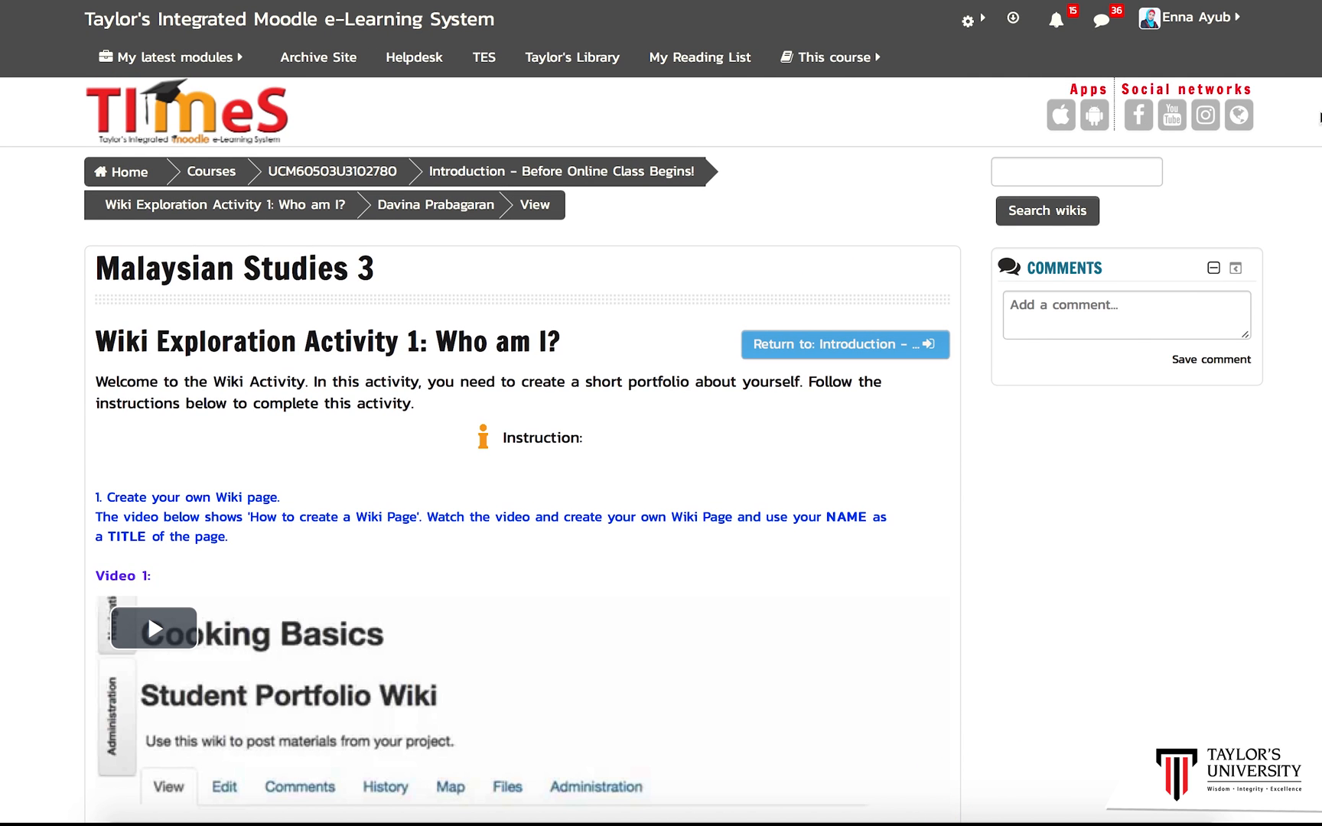
{"action": "scroll", "coordinate": [661, 444], "scroll_direction": "down", "scroll_amount": 20}
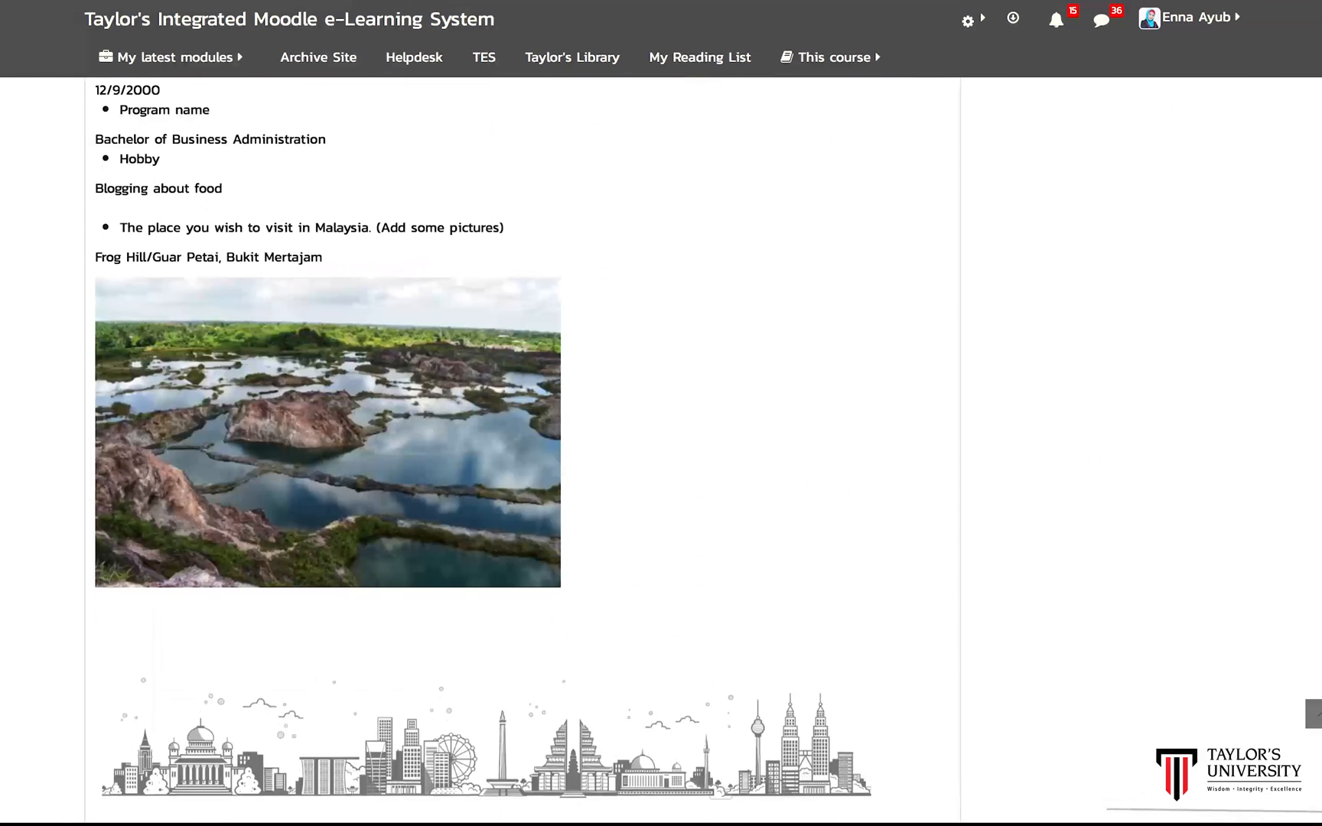
{"action": "scroll", "coordinate": [530, 548], "scroll_direction": "down", "scroll_amount": 3}
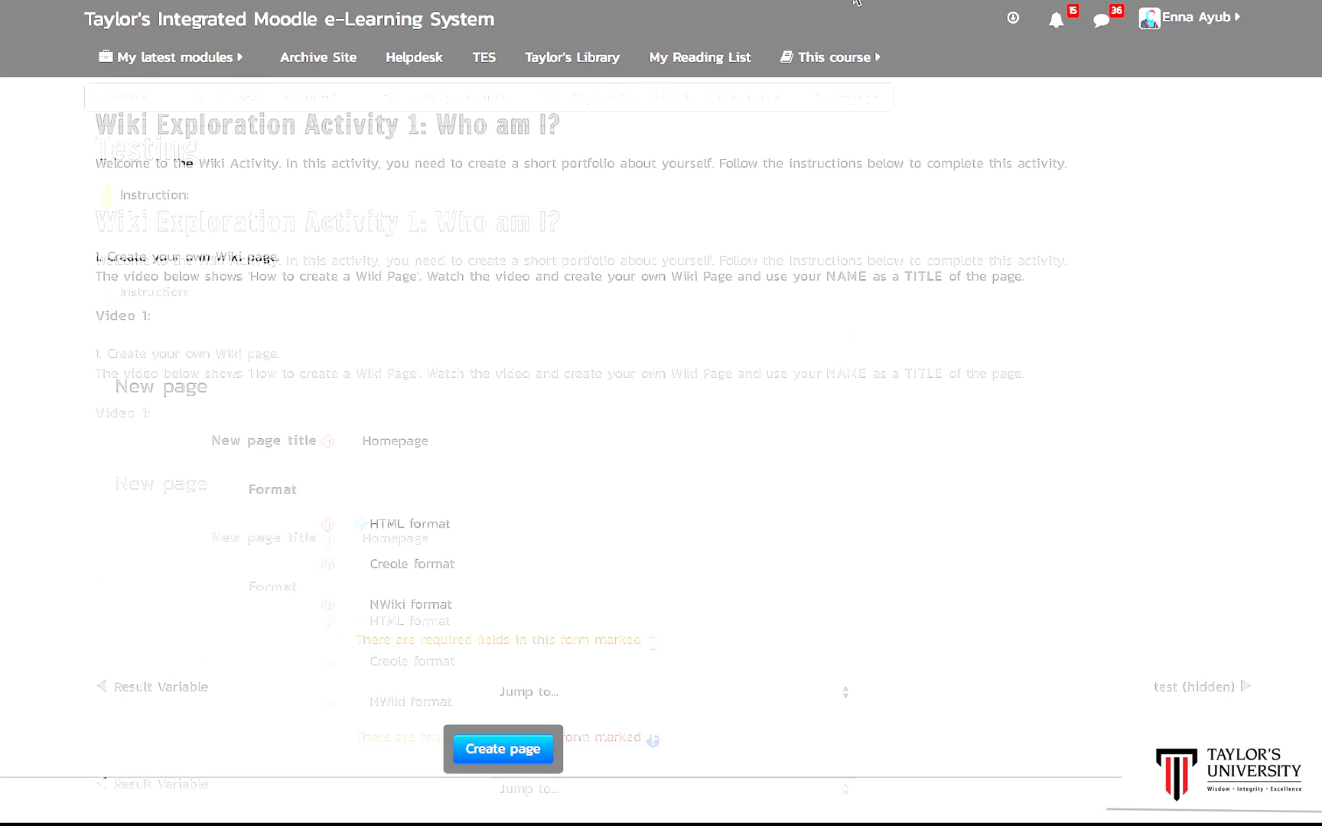
{"action": "scroll", "coordinate": [673, 429], "scroll_direction": "down", "scroll_amount": 1}
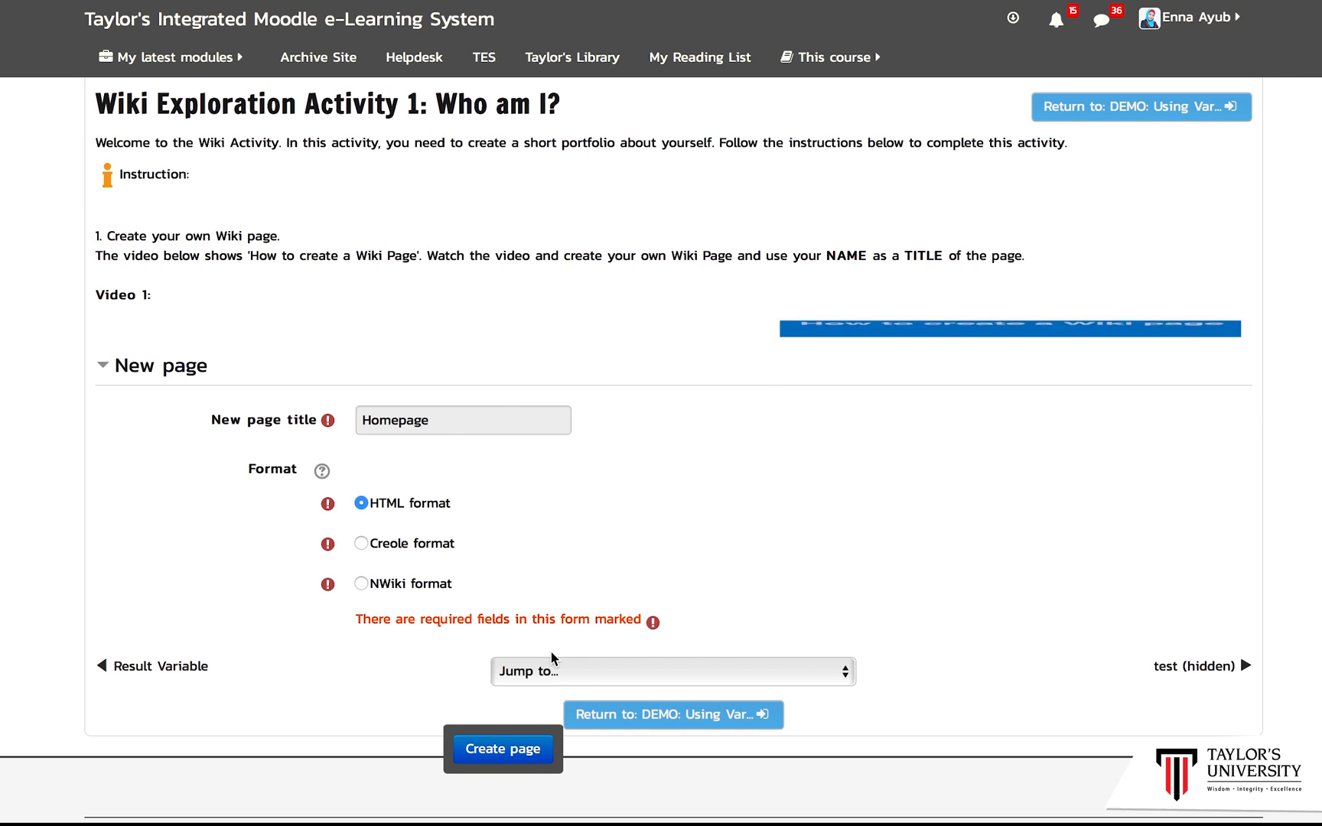
Step: Create the wiki's first page titled Homepage in HTML format
{"action": "left_click", "coordinate": [446, 420]}
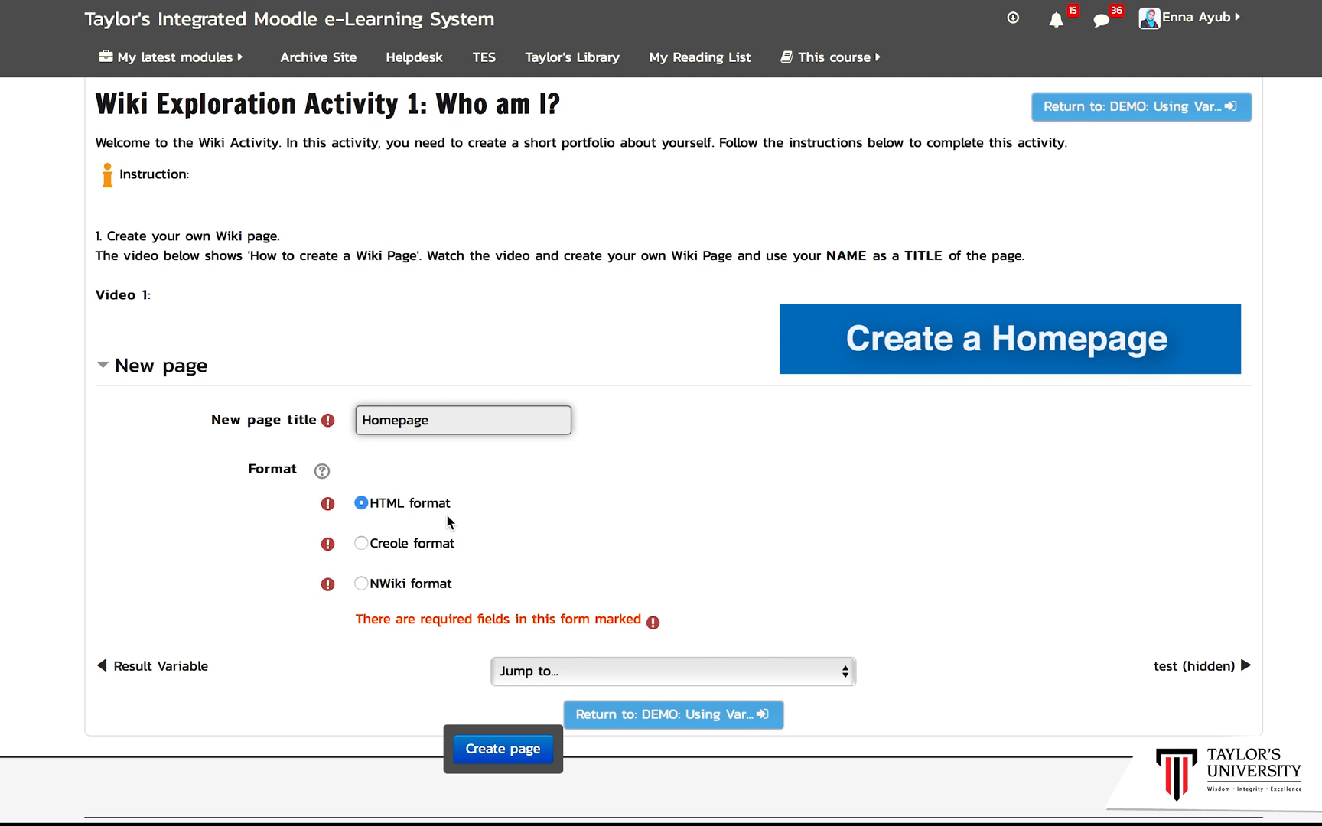
{"action": "left_click", "coordinate": [479, 753]}
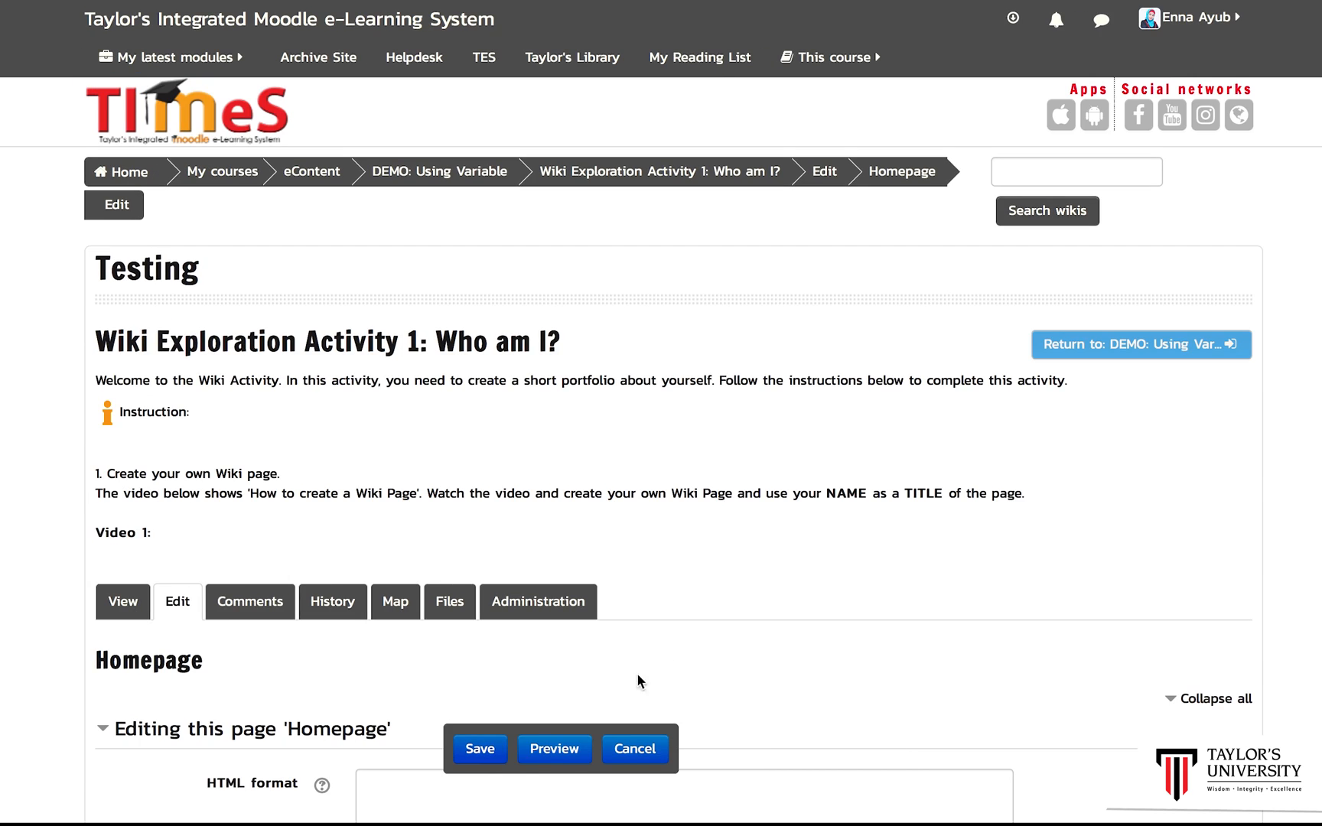
Step: Add a [[My Fav Chefs]] page link as the first line of the Homepage content
{"action": "scroll", "coordinate": [1157, 419], "scroll_direction": "down", "scroll_amount": 5}
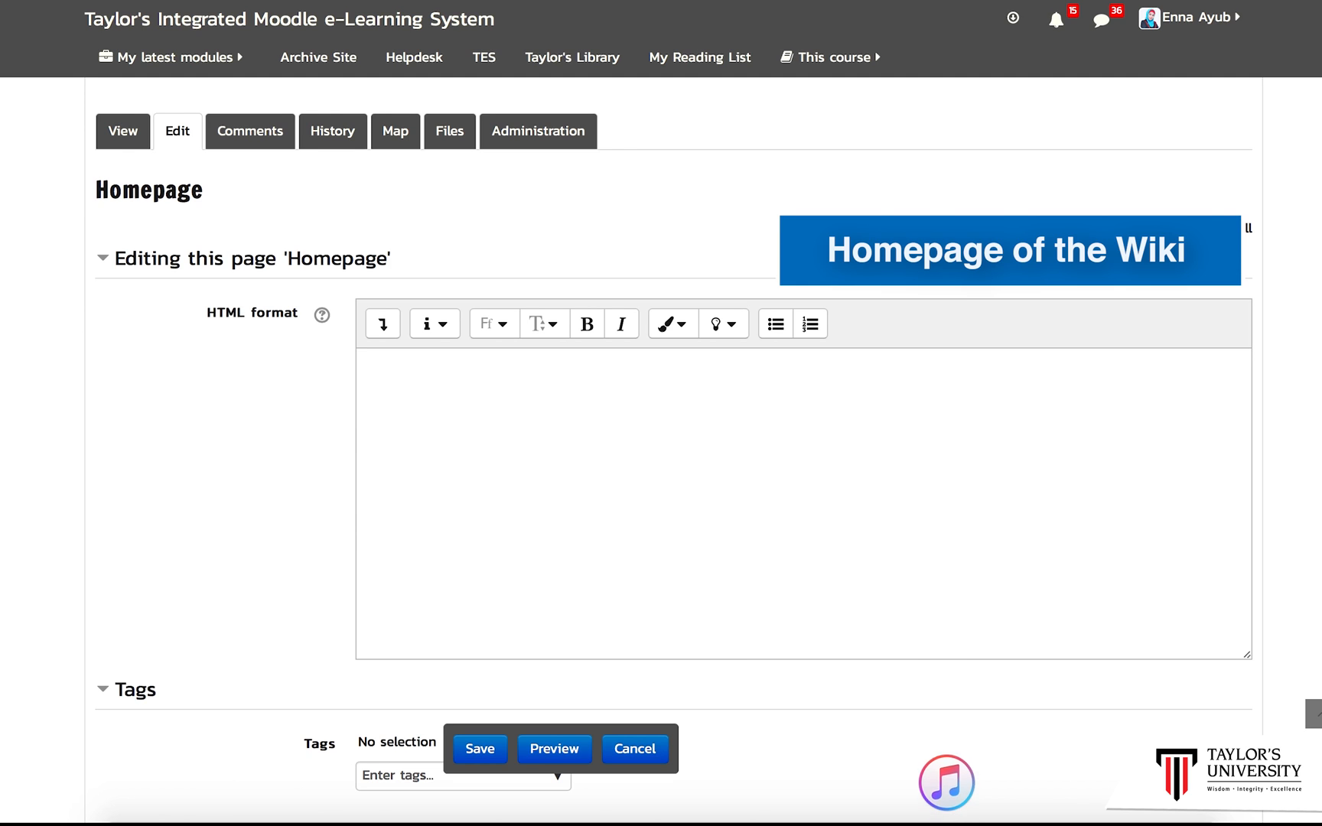
{"action": "left_click", "coordinate": [791, 380]}
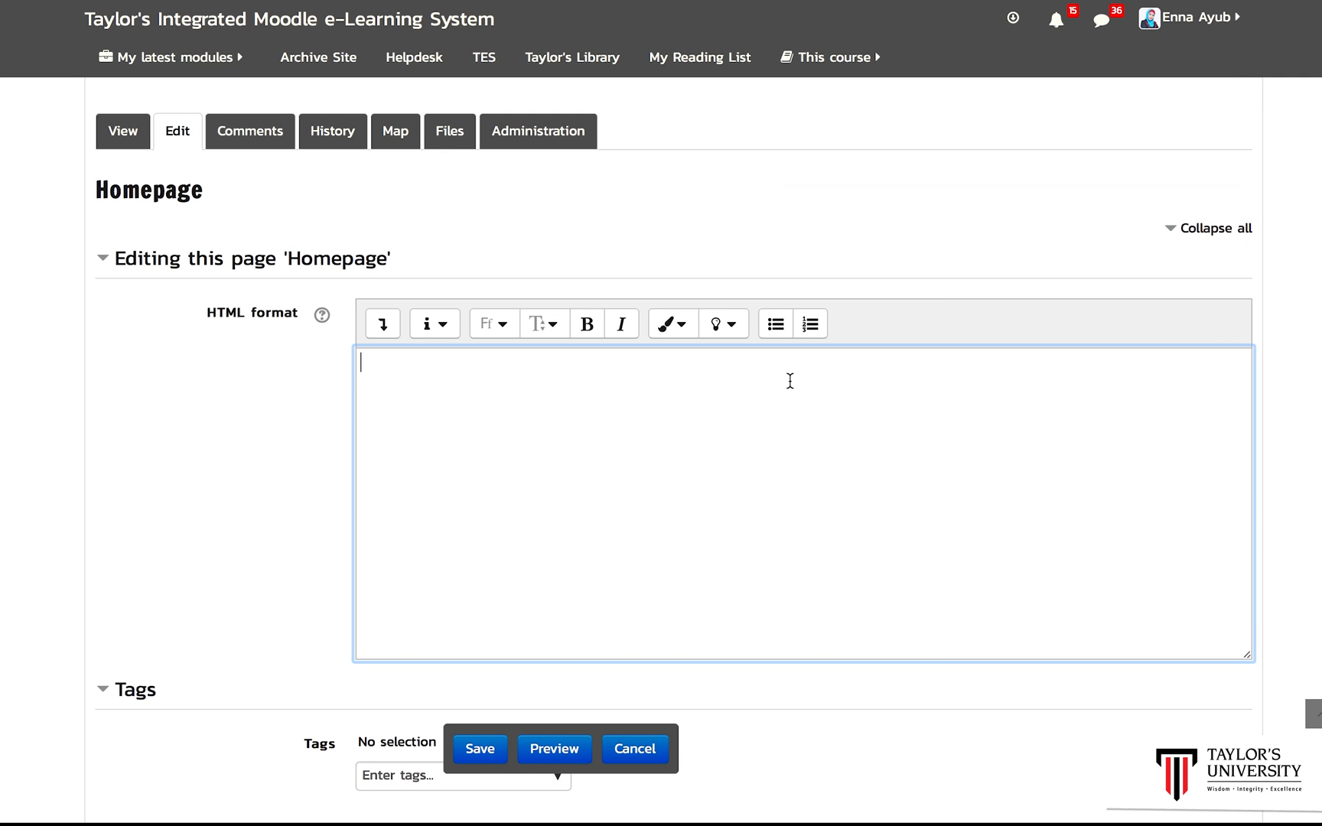
{"action": "type", "text": "[["}
{"action": "type", "text": "My Fav Chefs]]"}
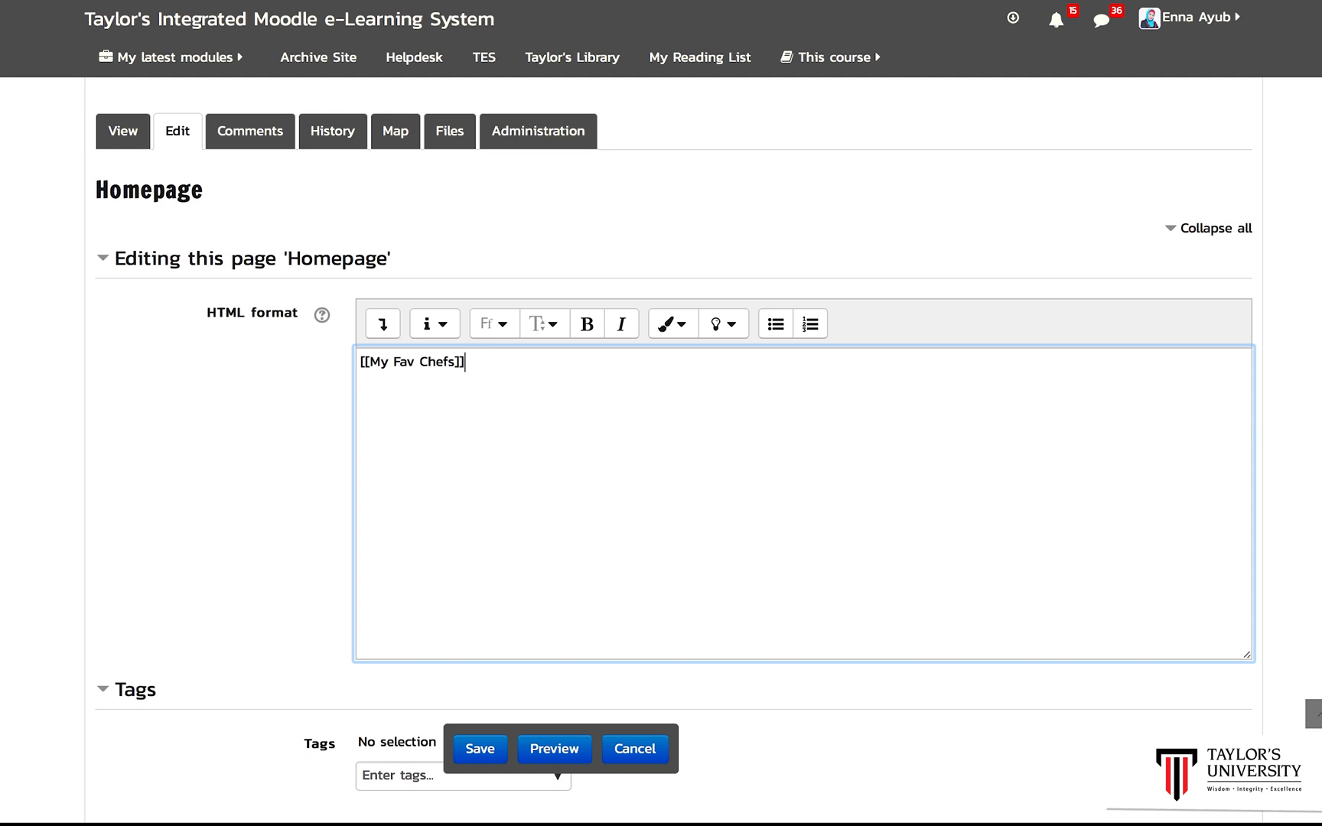
{"action": "key", "text": "Return"}
Step: Add a [[Restaurants]] page link on the third line and save the Homepage
{"action": "type", "text": "[[My Fav Recipes]]"}
Step: Add a [[My Fav Recipes]] page link on the next line of the Homepage
{"action": "key", "text": "Return"}
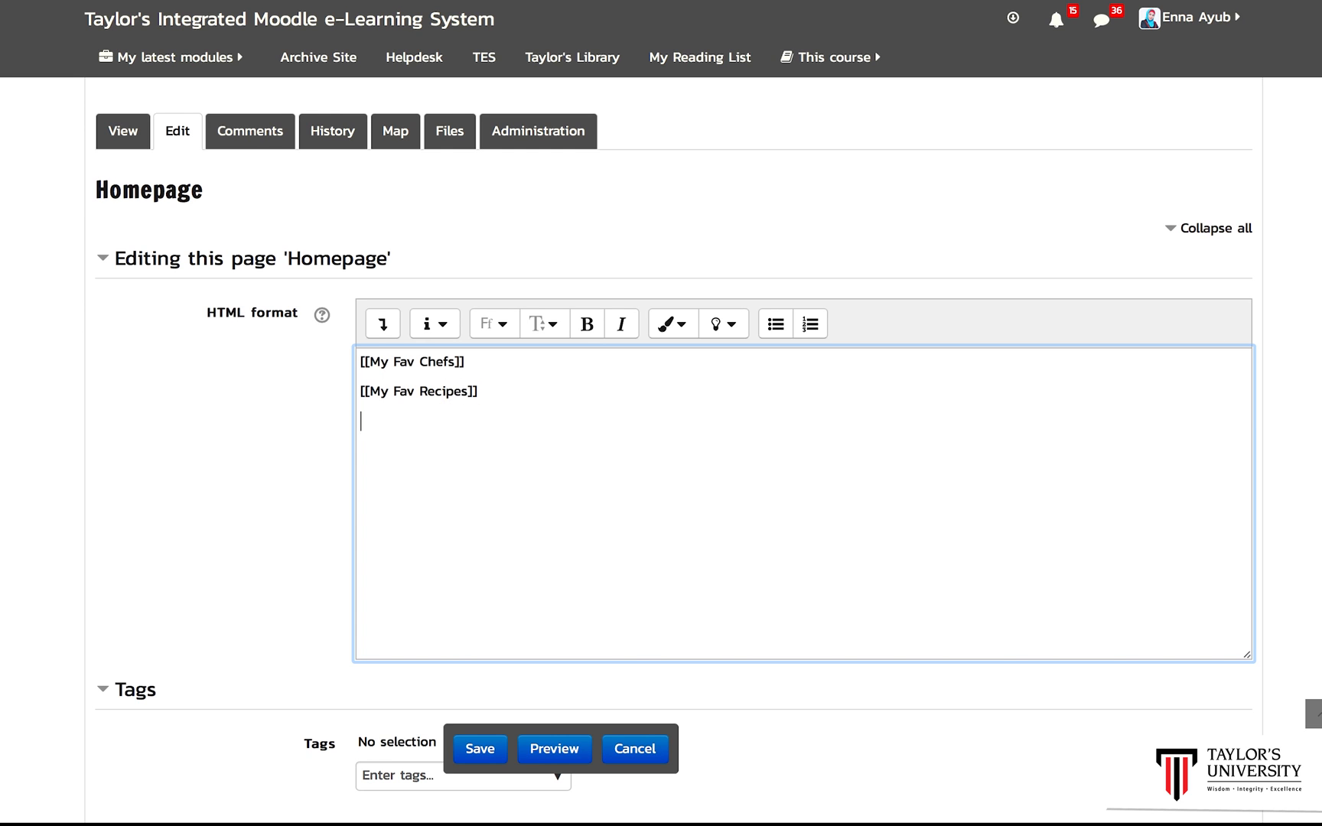
{"action": "type", "text": "[["}
{"action": "type", "text": "Restaurants"}
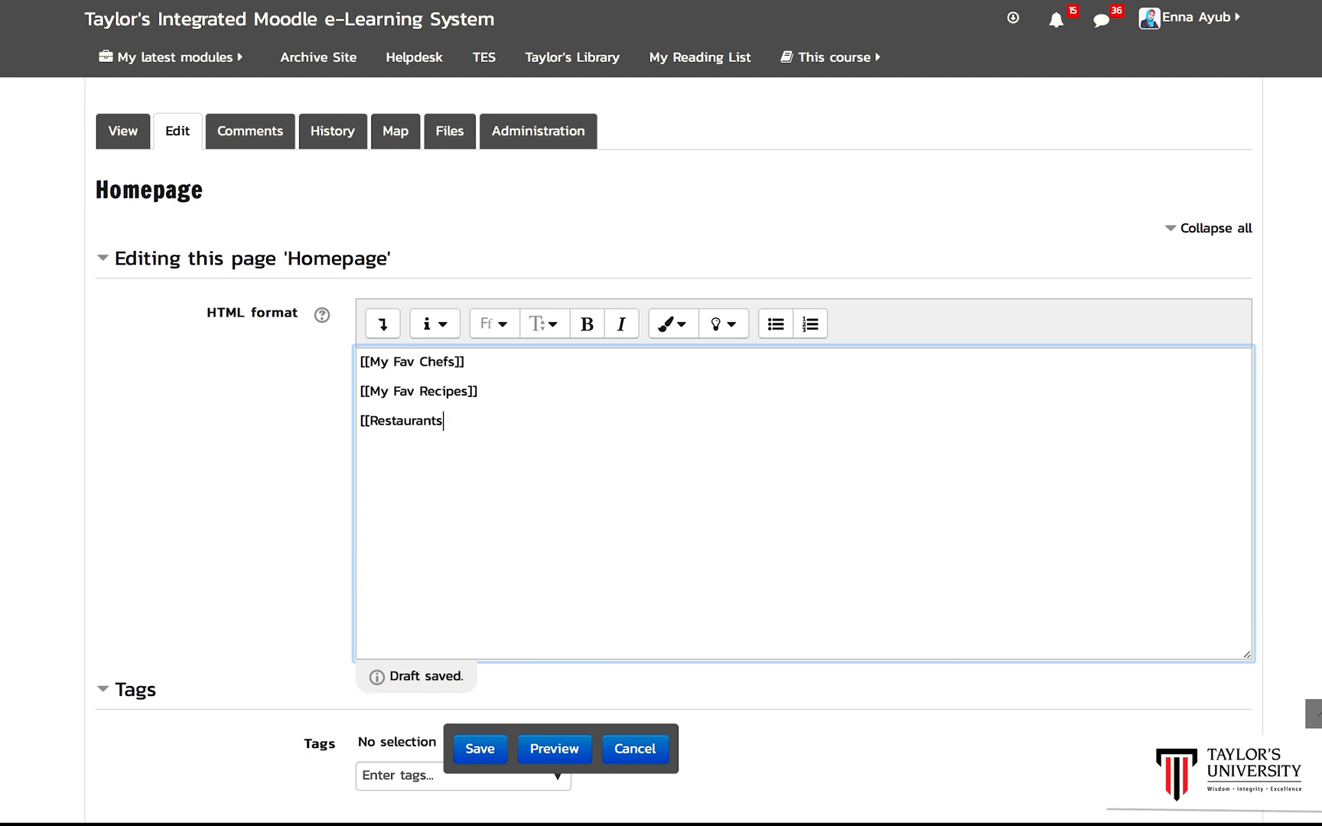
{"action": "type", "text": "]]"}
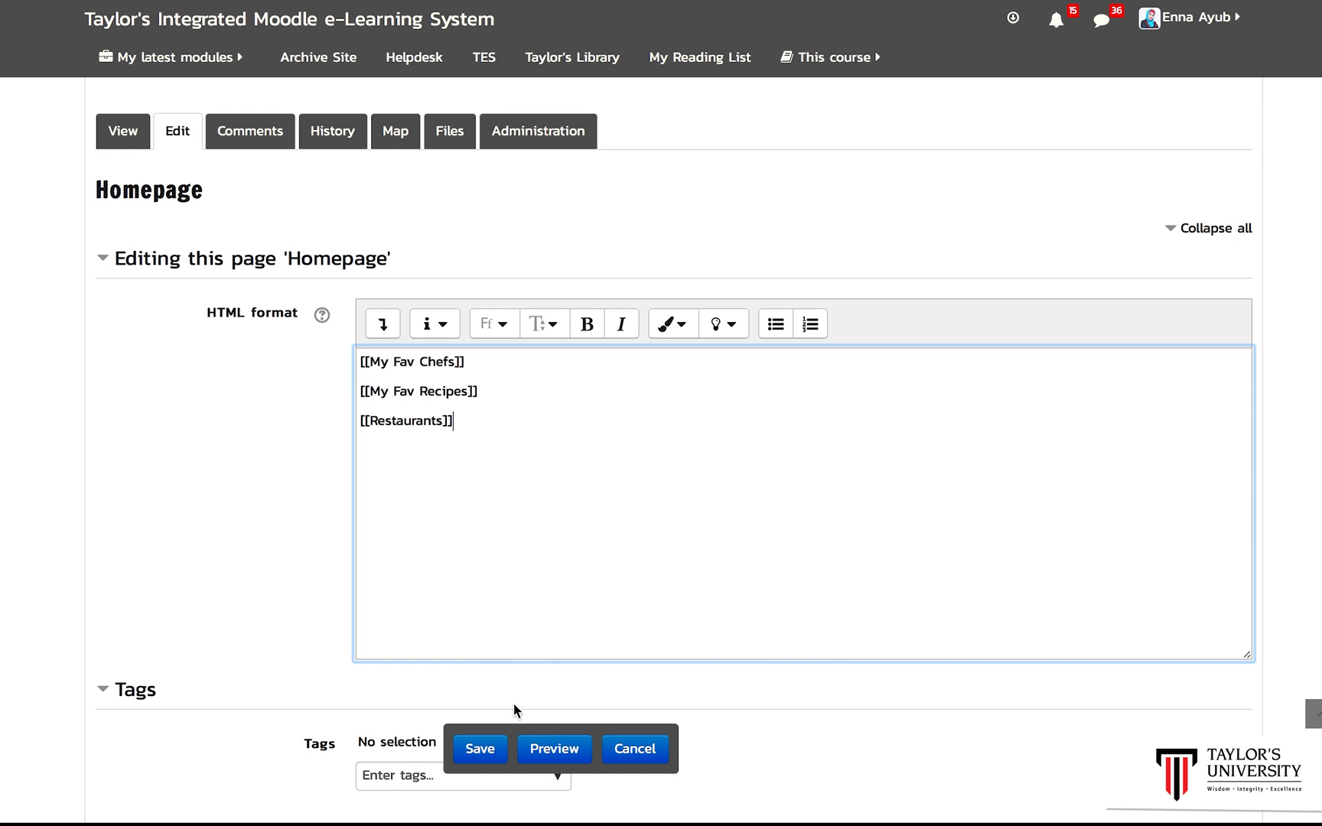
{"action": "left_click", "coordinate": [480, 749]}
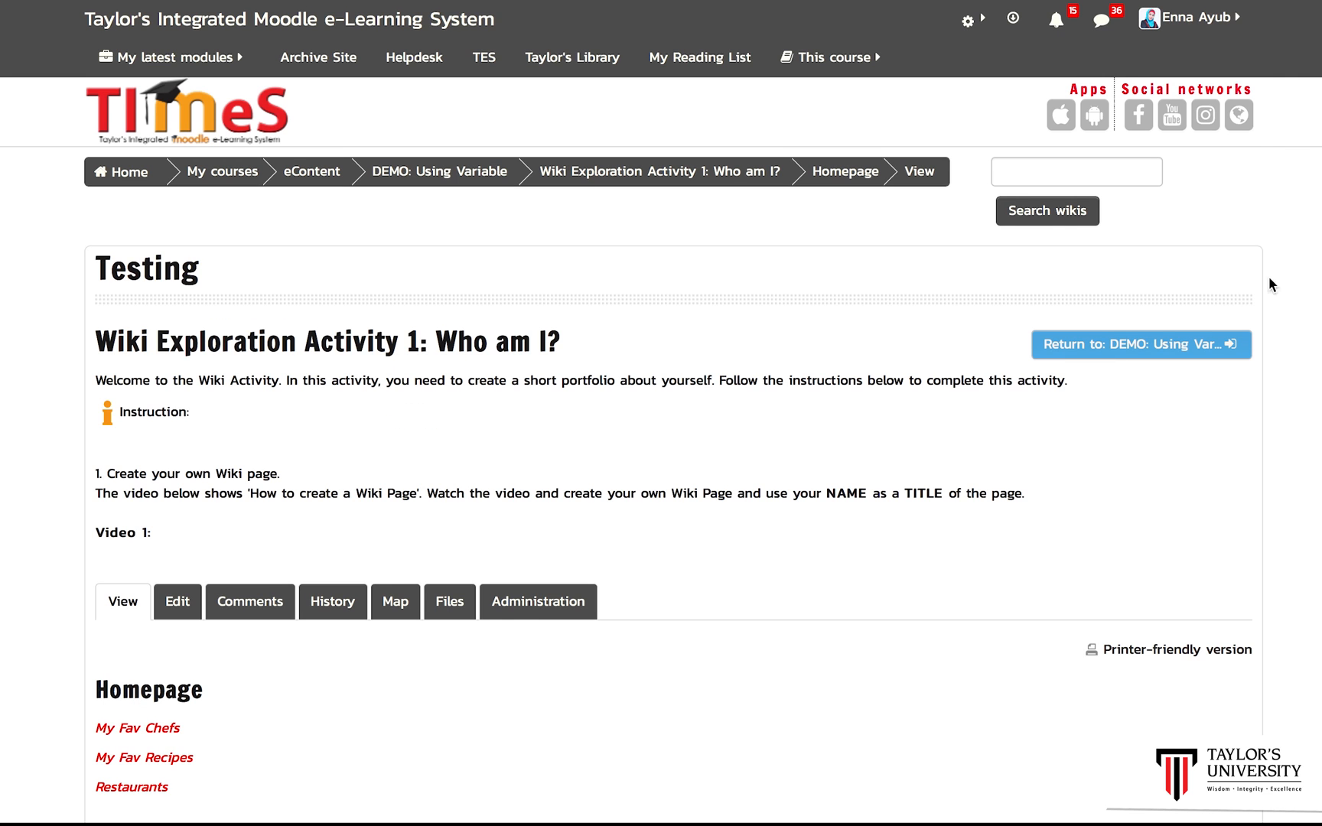
Step: Follow the My Fav Chefs link and create that page in HTML format
{"action": "scroll", "coordinate": [632, 381], "scroll_direction": "down", "scroll_amount": 3}
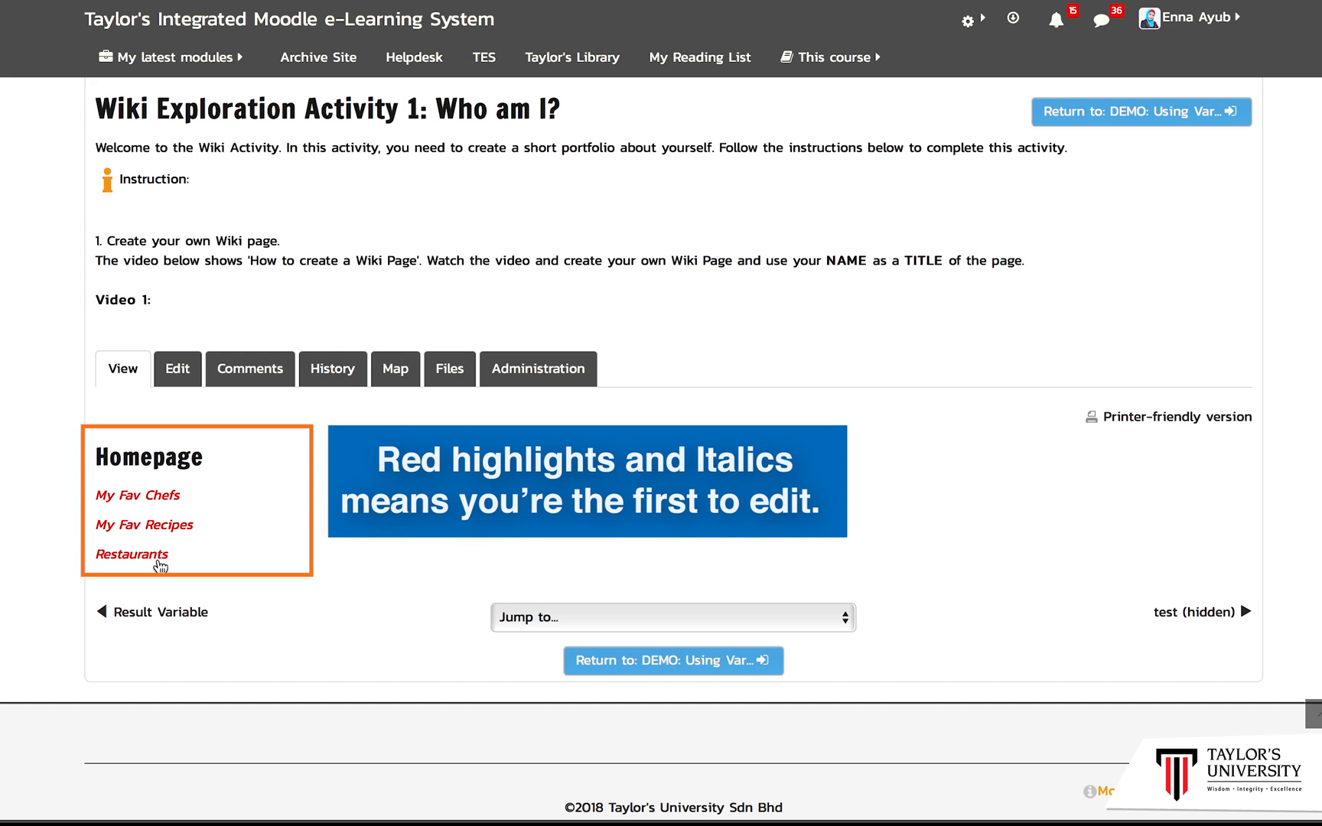
{"action": "left_click", "coordinate": [160, 497]}
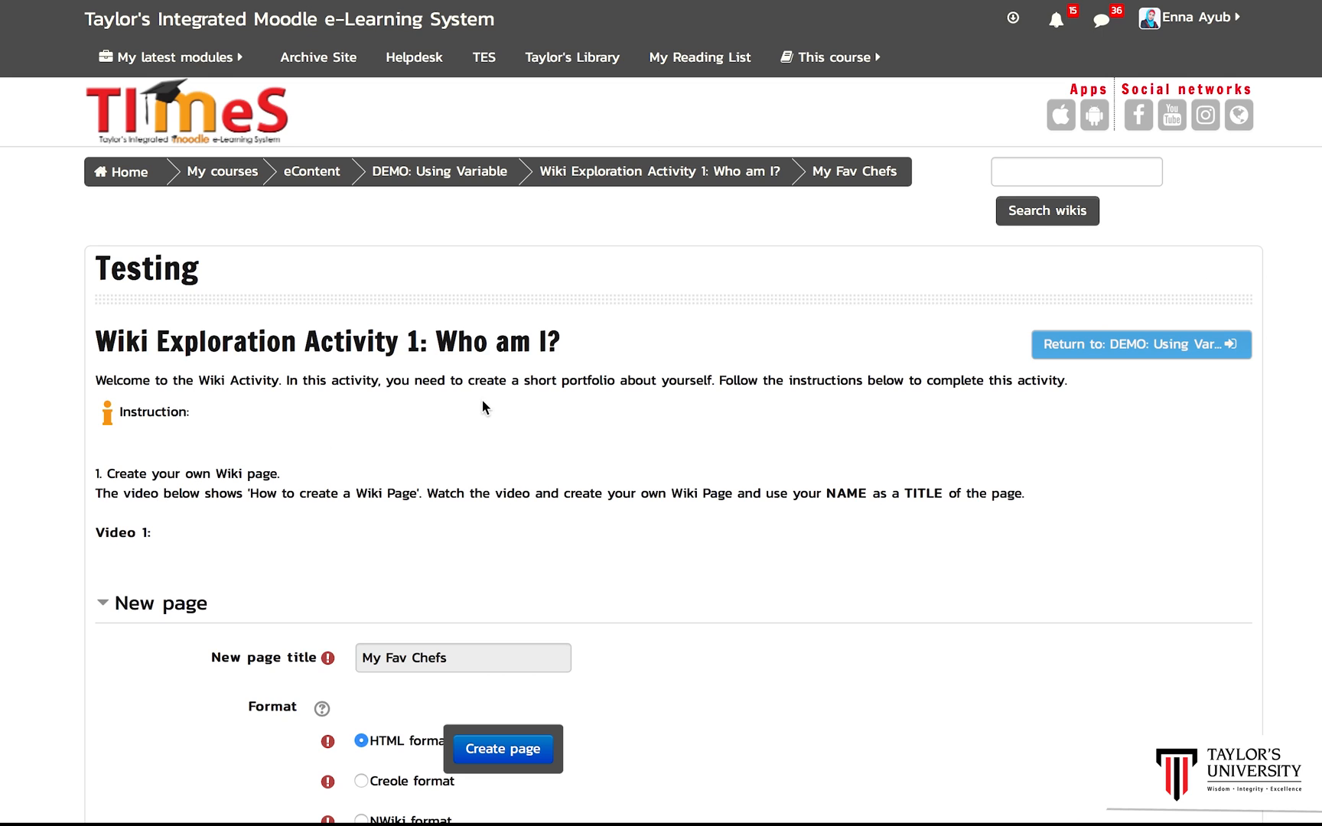
{"action": "scroll", "coordinate": [662, 450], "scroll_direction": "down", "scroll_amount": 1}
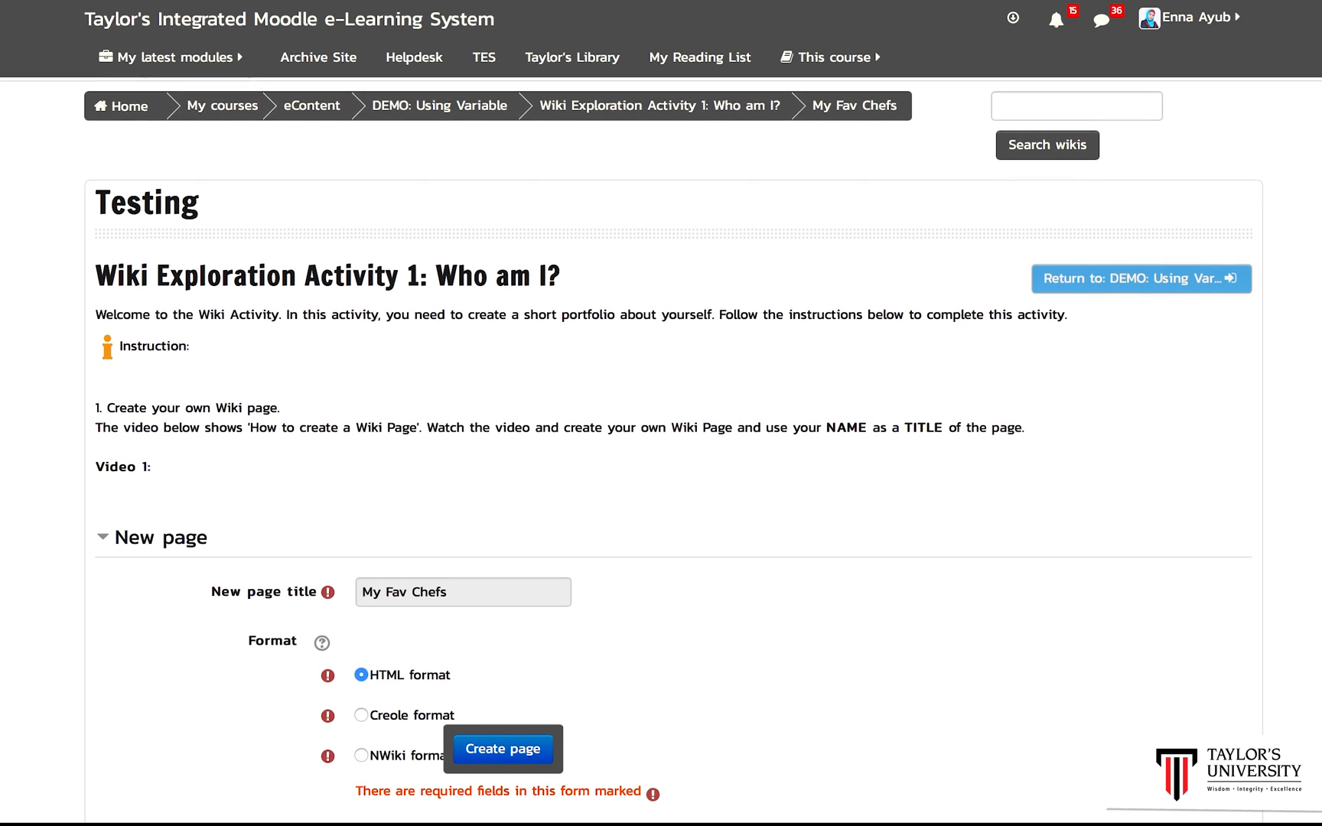
{"action": "scroll", "coordinate": [661, 452], "scroll_direction": "down", "scroll_amount": 1}
{"action": "scroll", "coordinate": [661, 450], "scroll_direction": "down", "scroll_amount": 2}
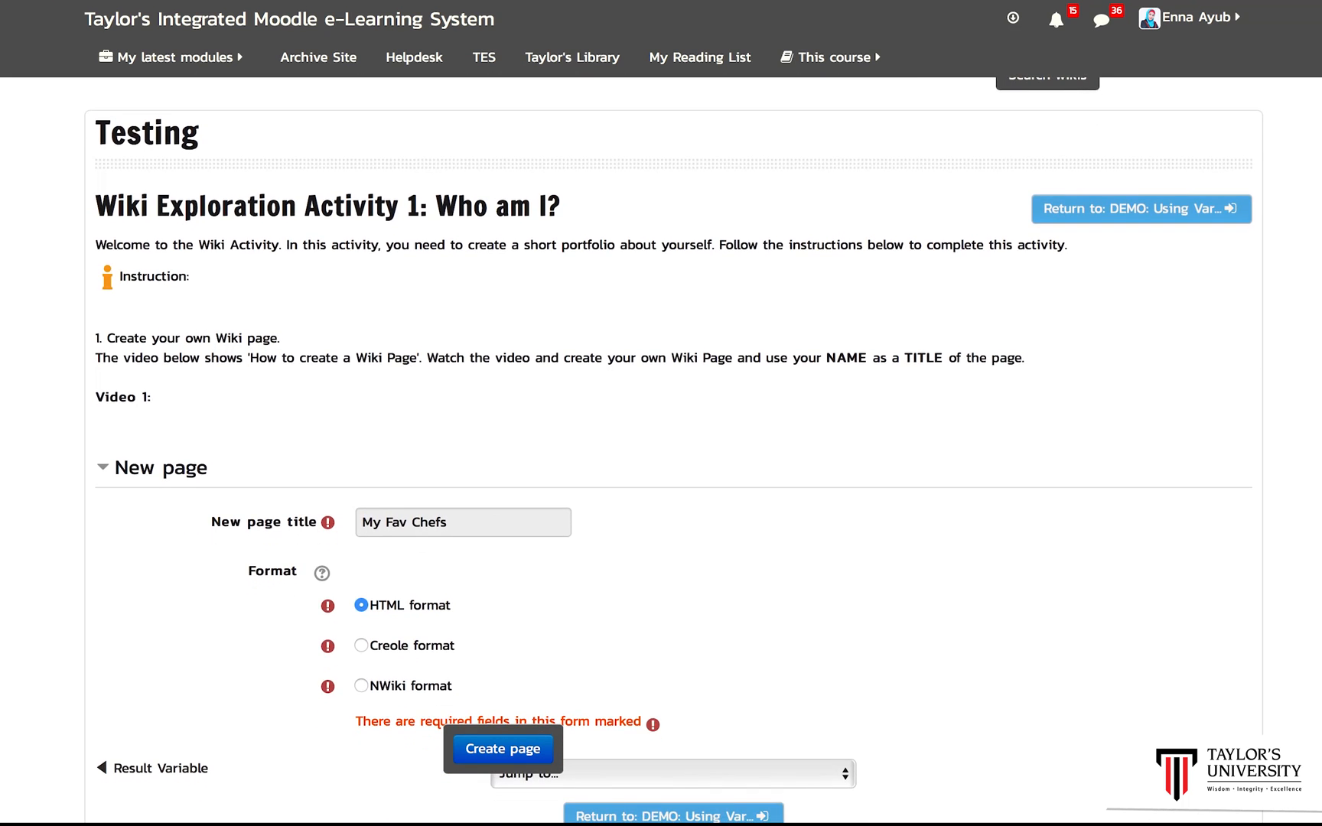
{"action": "scroll", "coordinate": [661, 450], "scroll_direction": "down", "scroll_amount": 1}
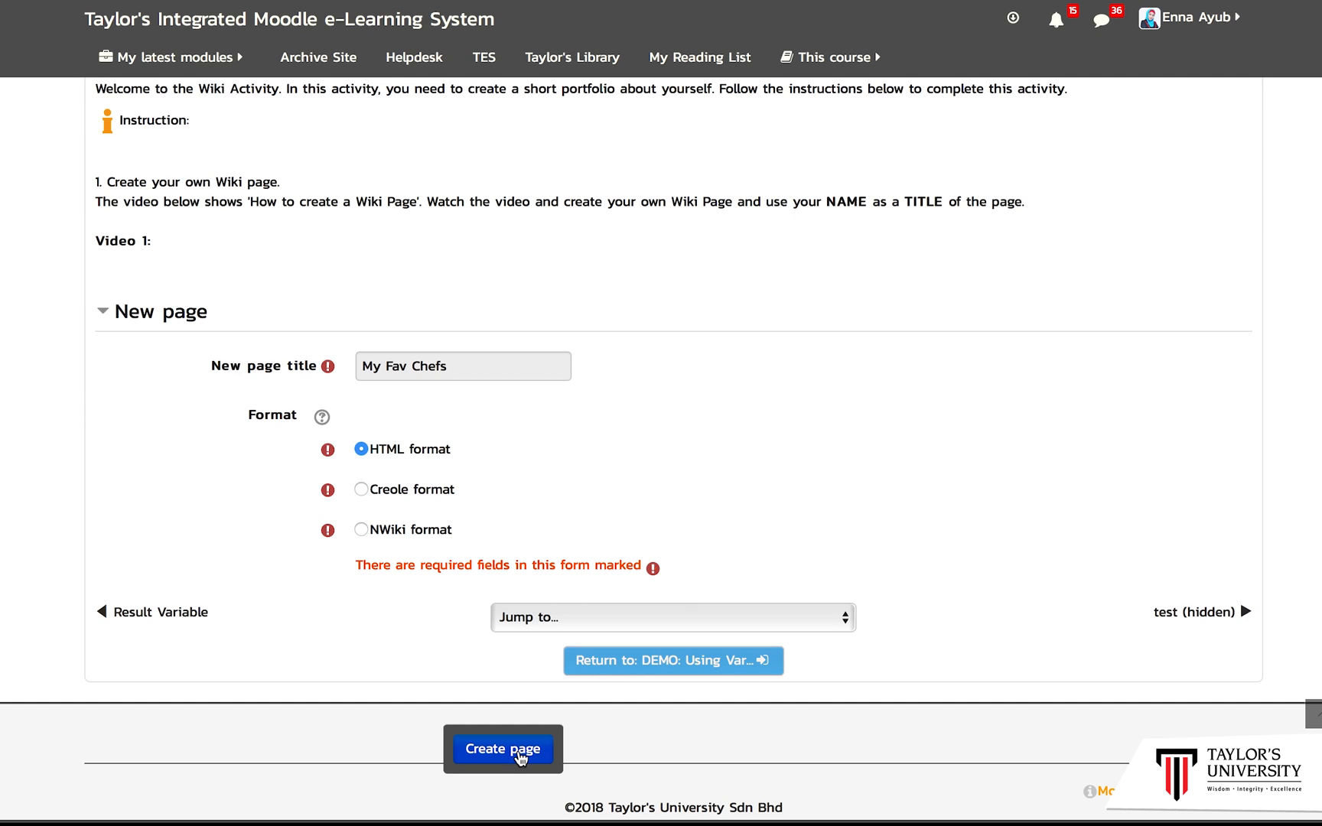
{"action": "left_click", "coordinate": [519, 754]}
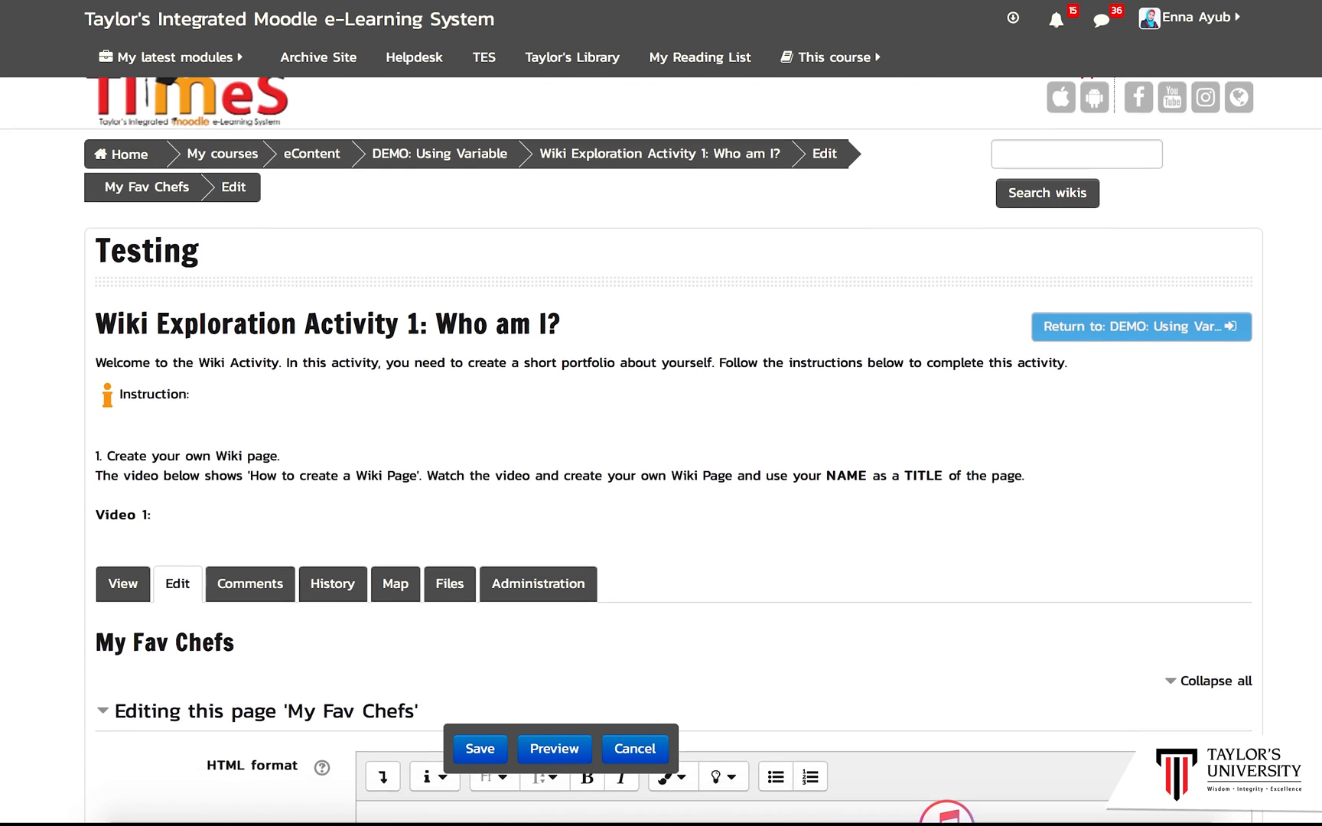
Step: Enter Jamie Oliver on the My Fav Chefs page and wrap it in double brackets as a page link
{"action": "scroll", "coordinate": [648, 451], "scroll_direction": "down", "scroll_amount": 2}
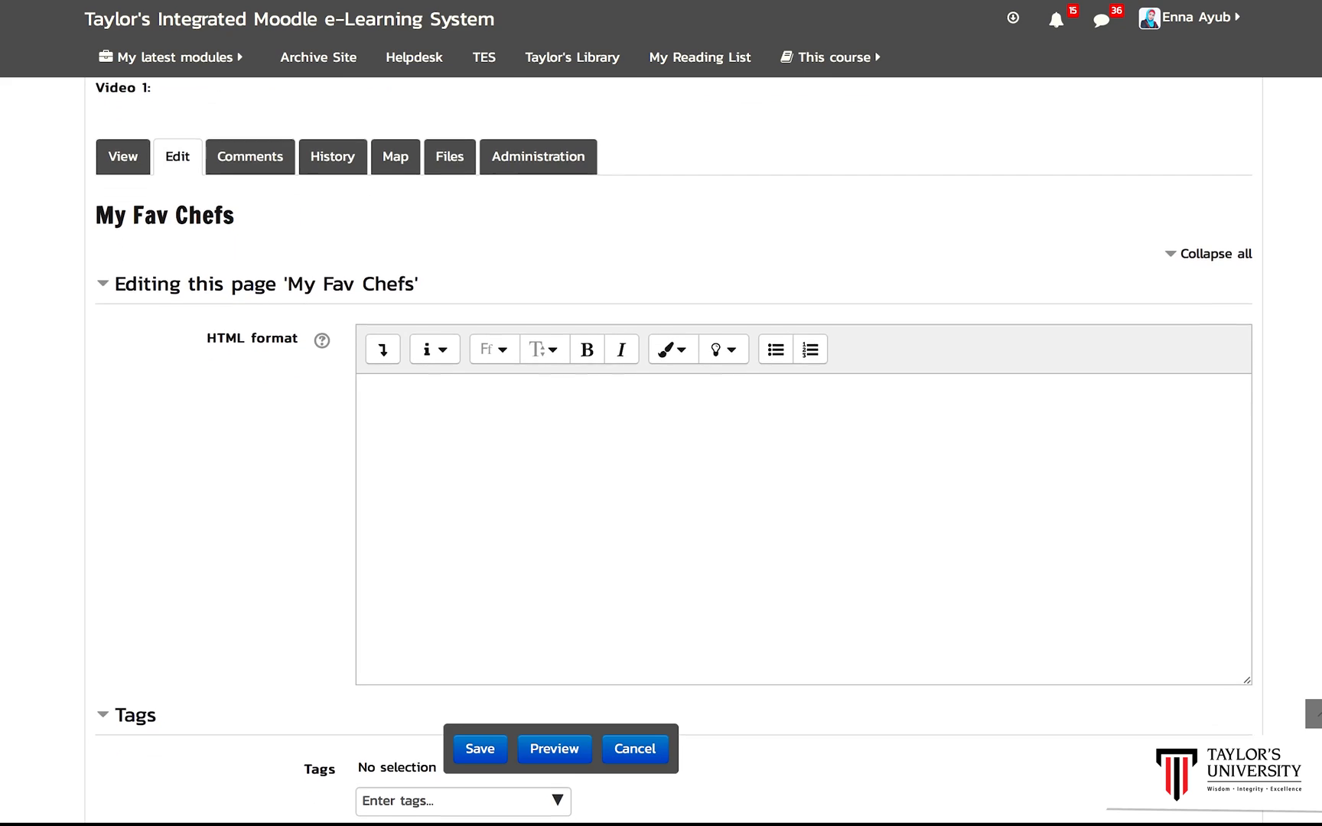
{"action": "left_click", "coordinate": [594, 424]}
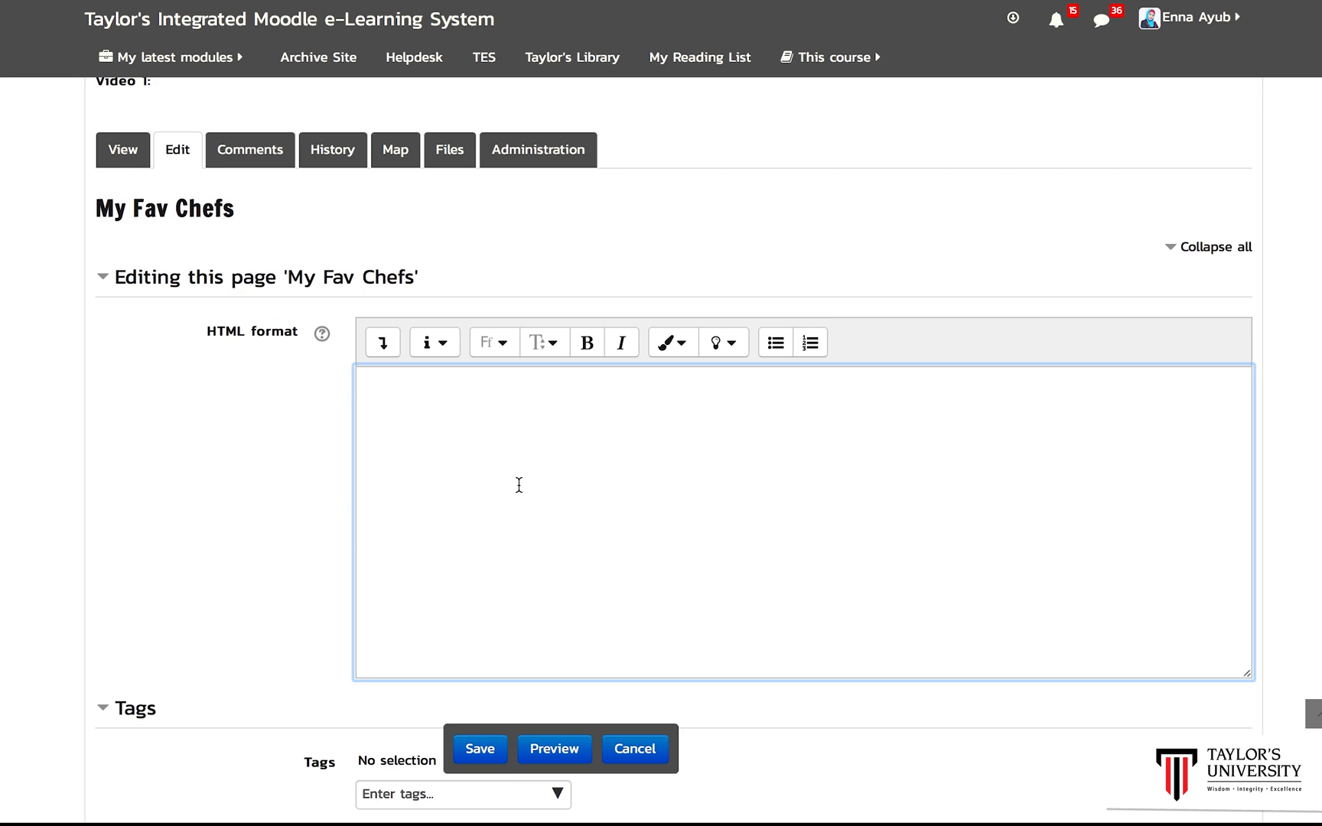
{"action": "type", "text": "Jamie"}
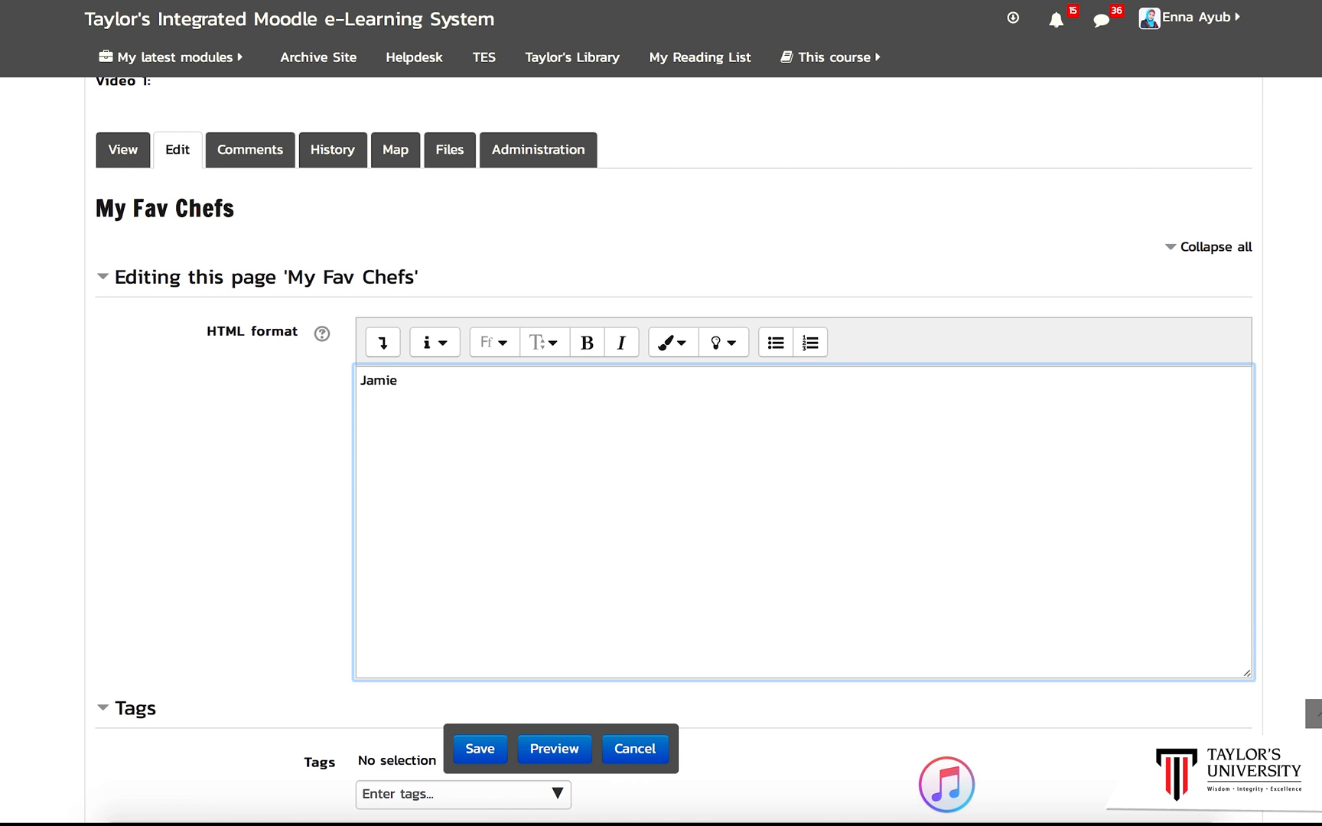
{"action": "type", "text": " Oliver"}
{"action": "left_click", "coordinate": [362, 383]}
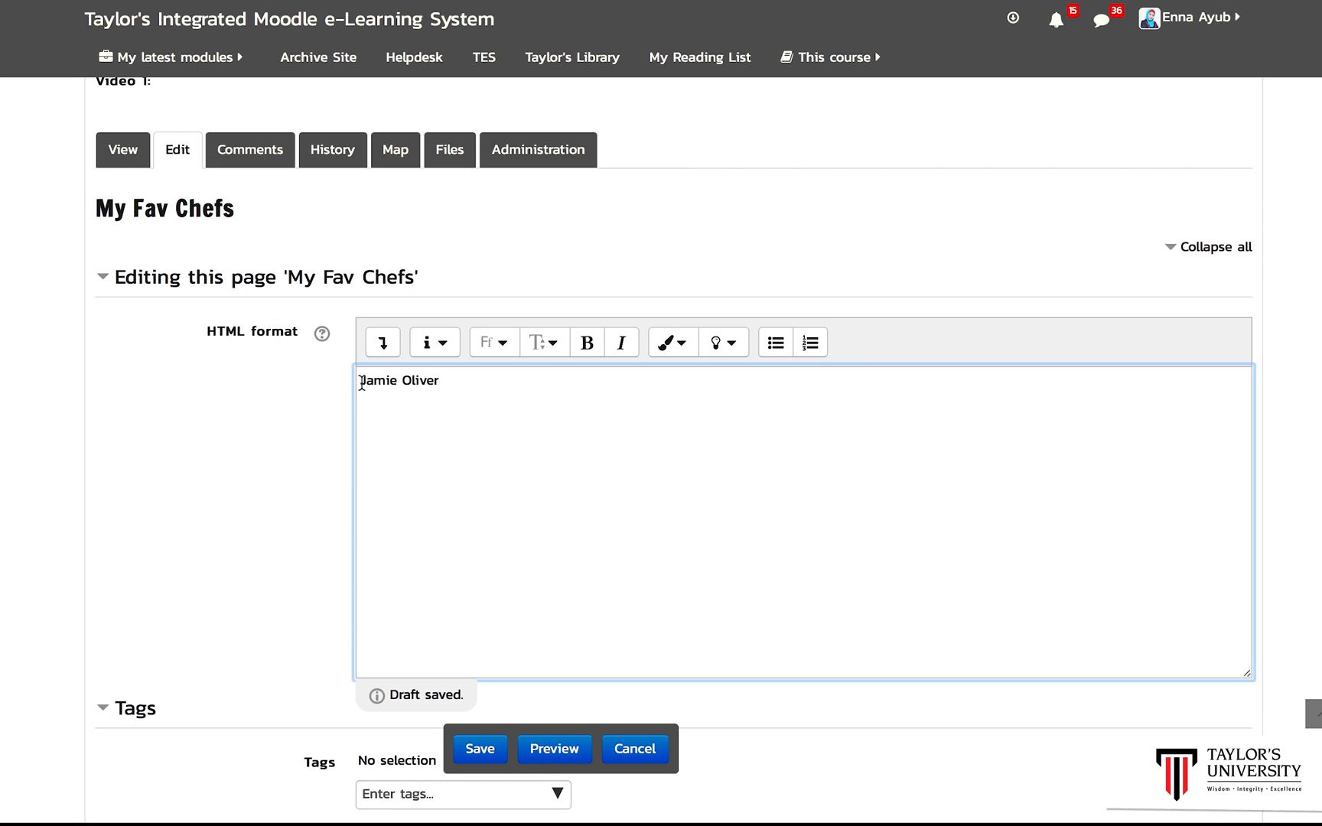
{"action": "type", "text": "[["}
{"action": "left_click", "coordinate": [450, 382]}
{"action": "type", "text": "]]"}
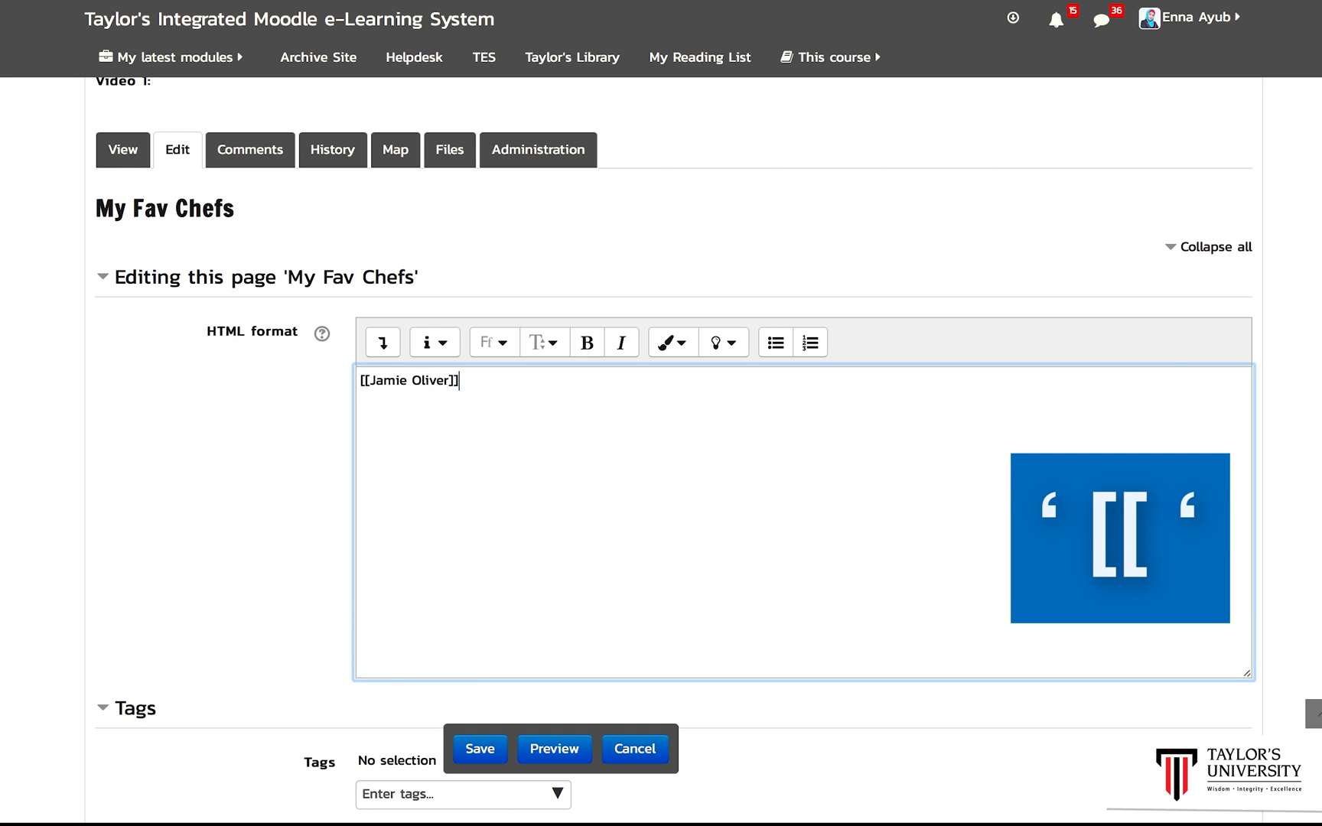
{"action": "key", "text": "Return"}
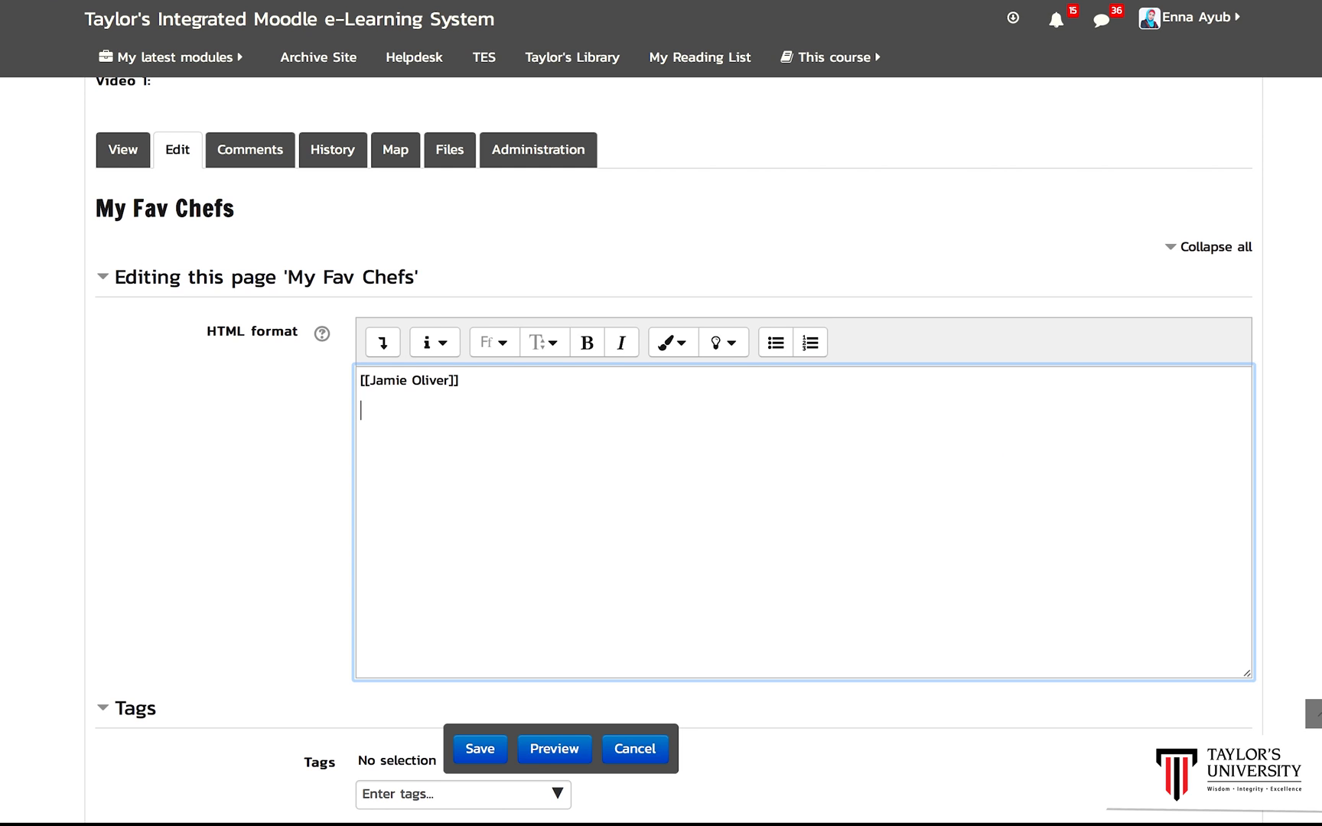
Step: Add a [[Fav Things]] link on the next line and save the My Fav Chefs page
{"action": "type", "text": "[[Fav Things]]"}
{"action": "left_click", "coordinate": [482, 751]}
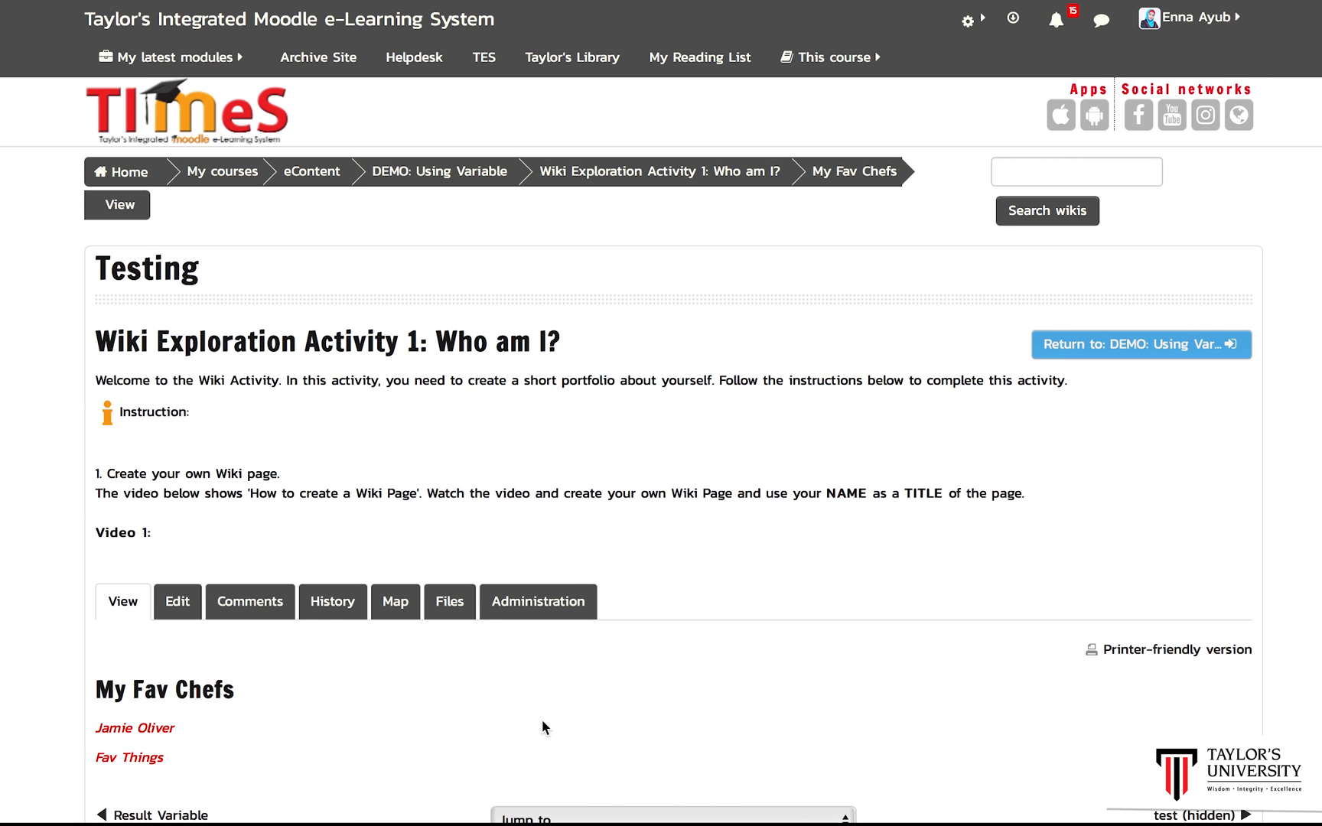
Step: Follow the Jamie Oliver link and create that page in HTML format
{"action": "scroll", "coordinate": [661, 451], "scroll_direction": "down", "scroll_amount": 5}
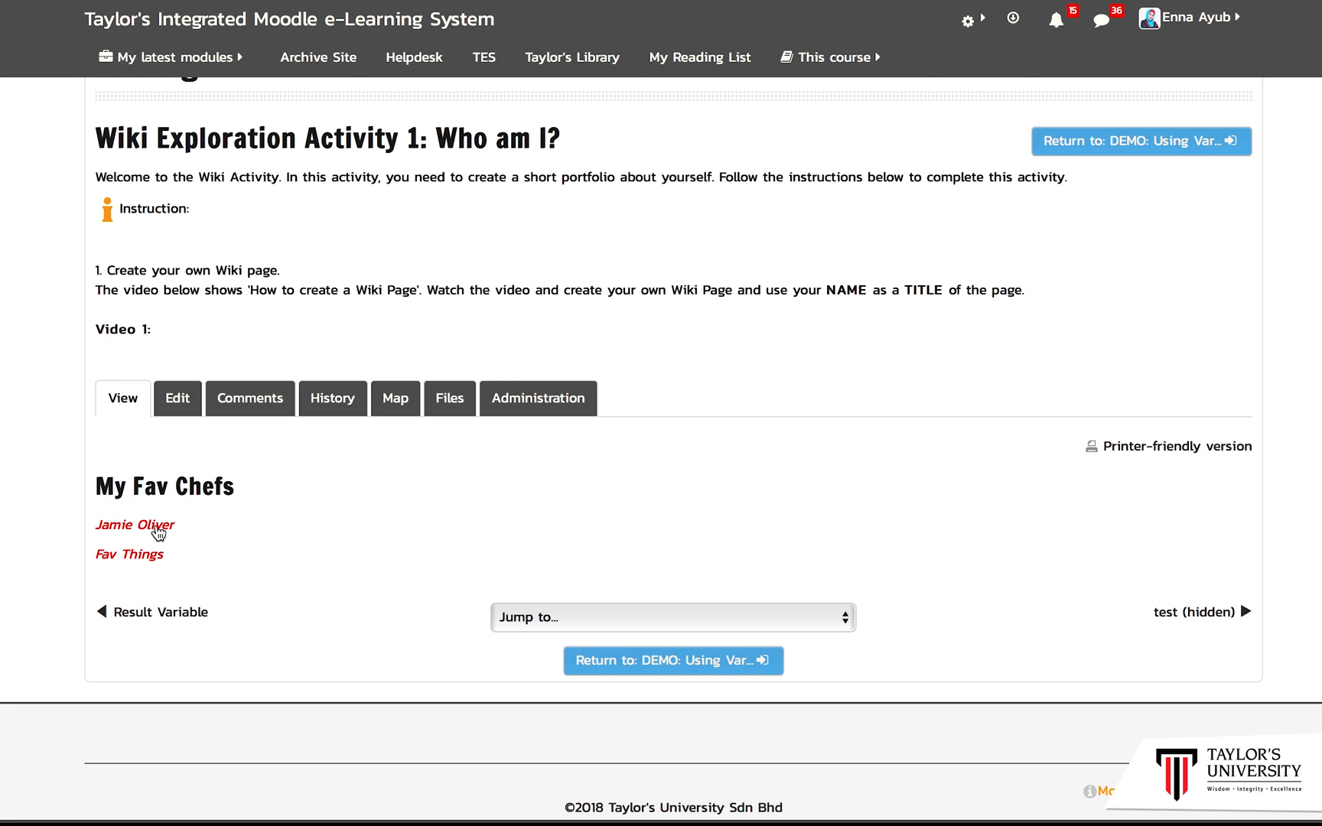
{"action": "left_click", "coordinate": [156, 525]}
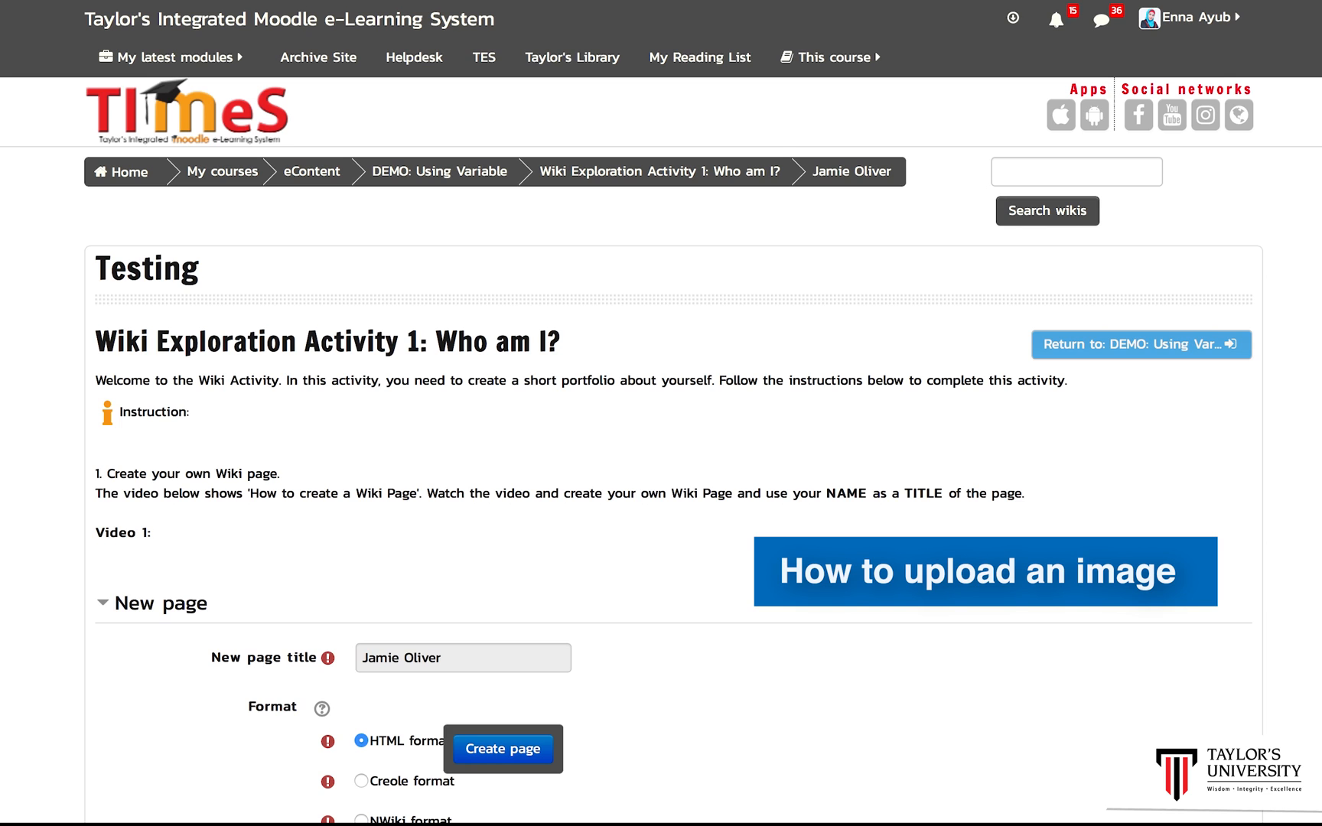
{"action": "scroll", "coordinate": [661, 450], "scroll_direction": "down", "scroll_amount": 3}
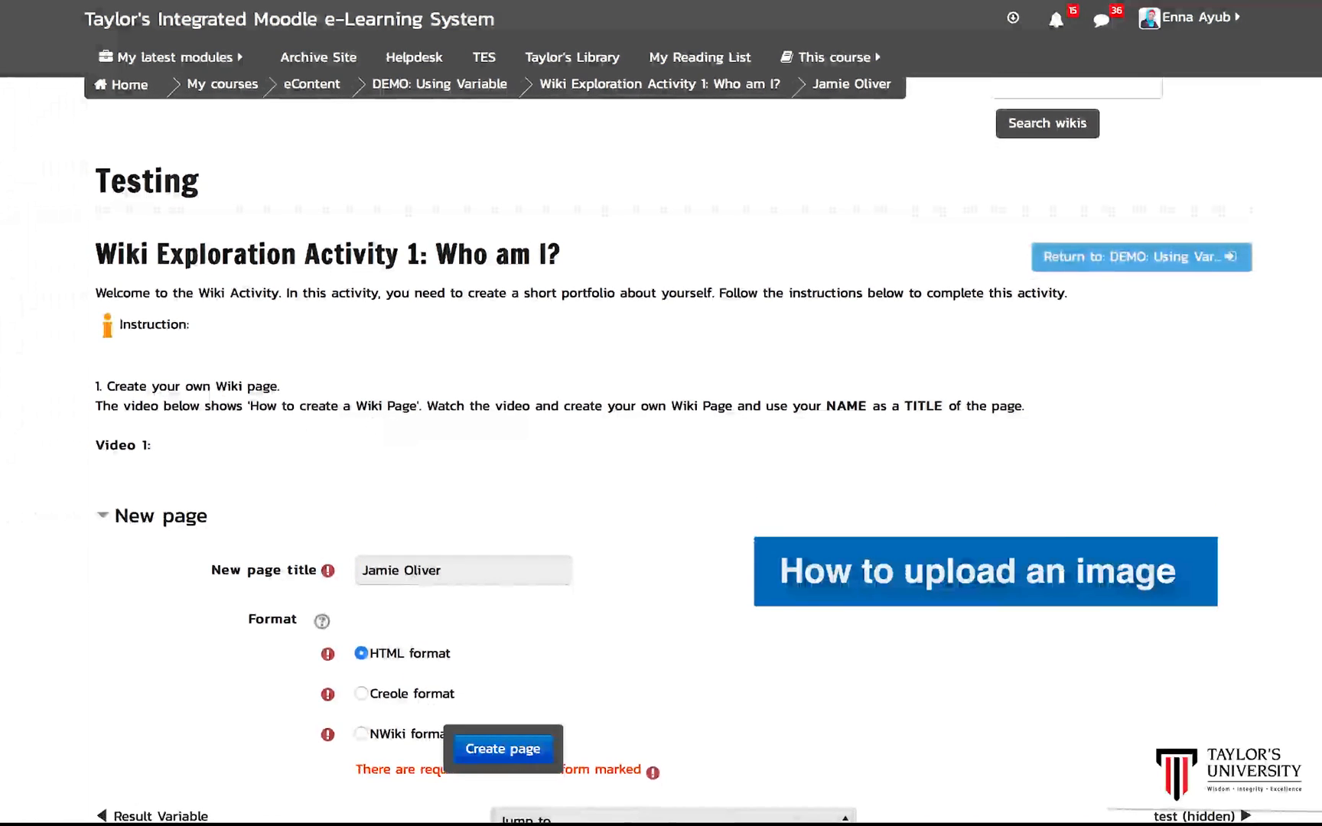
{"action": "scroll", "coordinate": [581, 724], "scroll_direction": "down", "scroll_amount": 2}
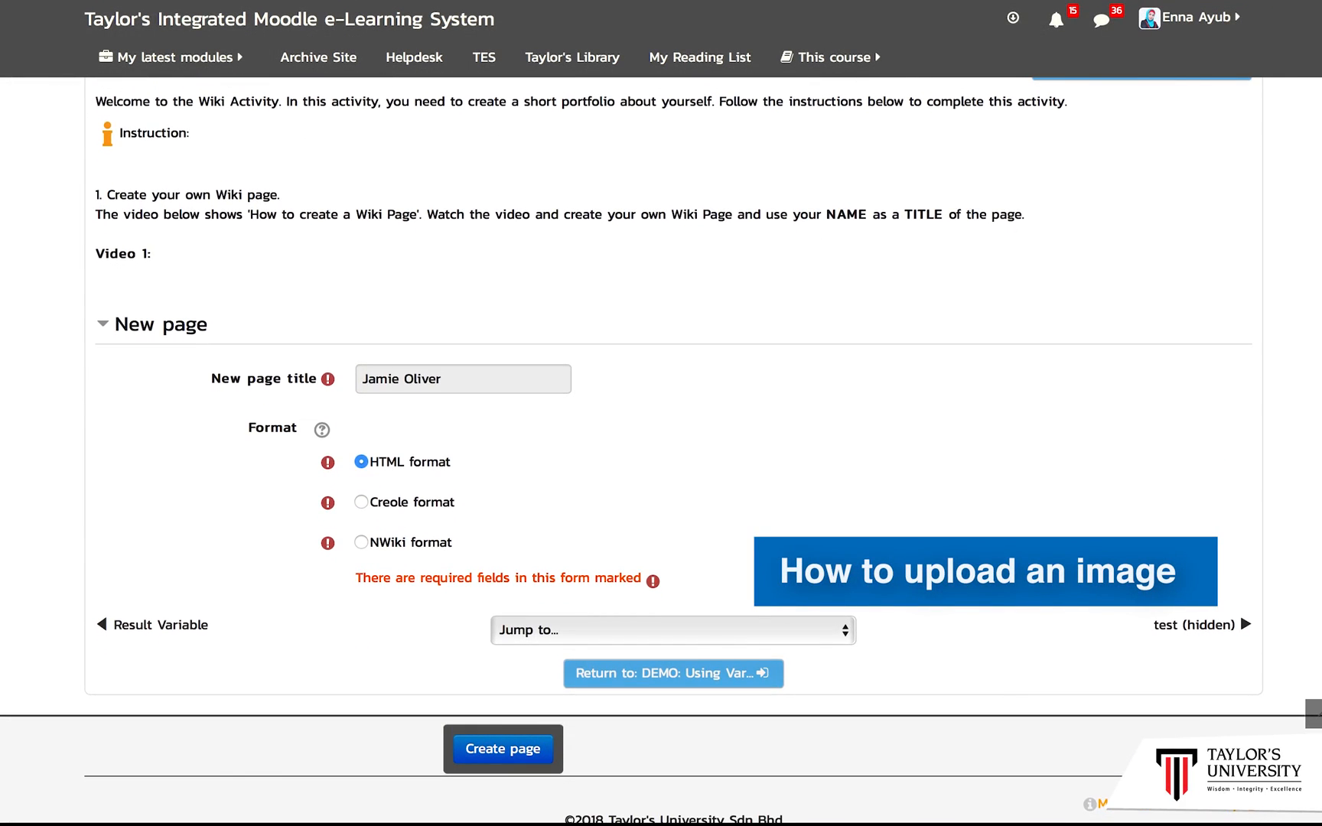
{"action": "left_click", "coordinate": [505, 753]}
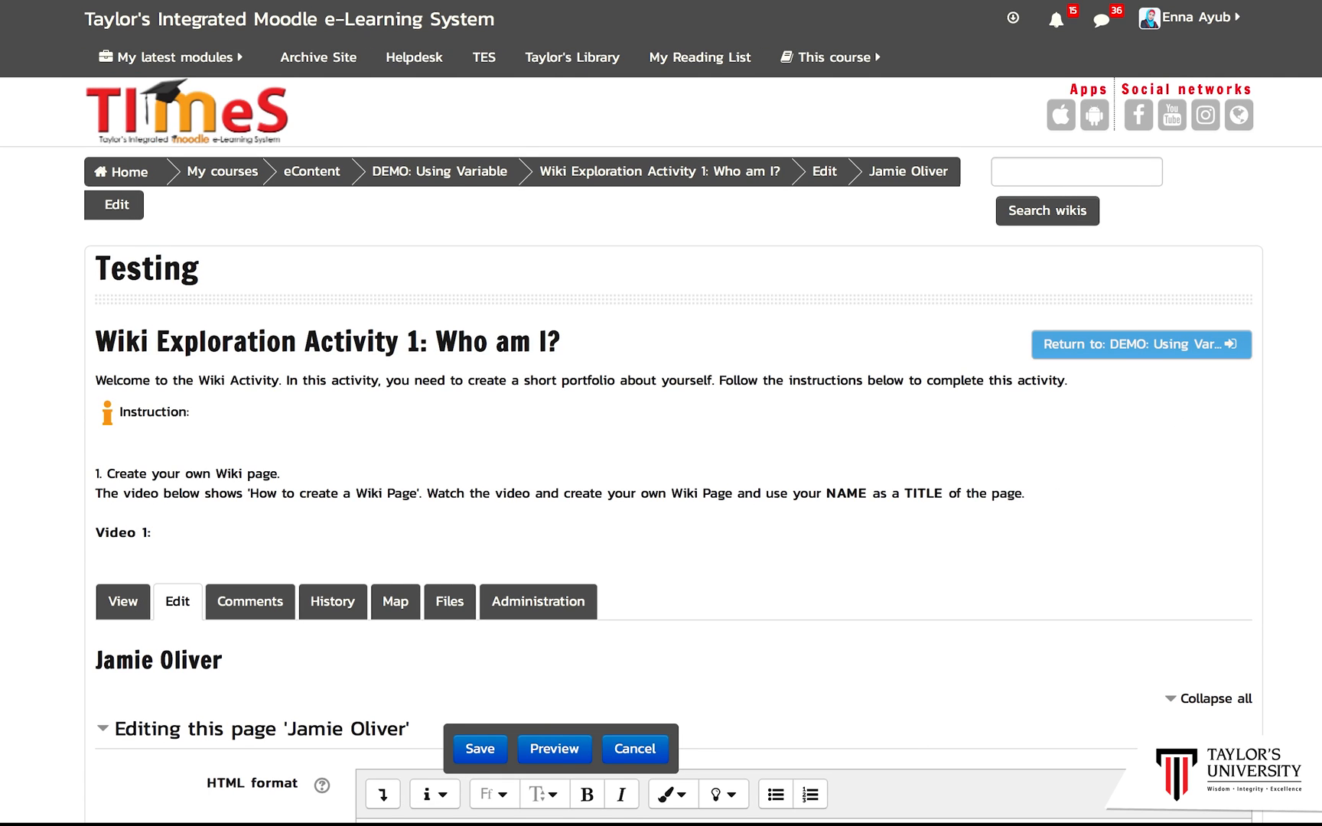
Step: Return to the My Fav Chefs page, follow the Jamie Oliver link again and create that page in HTML format
{"action": "scroll", "coordinate": [661, 449], "scroll_direction": "down", "scroll_amount": 5}
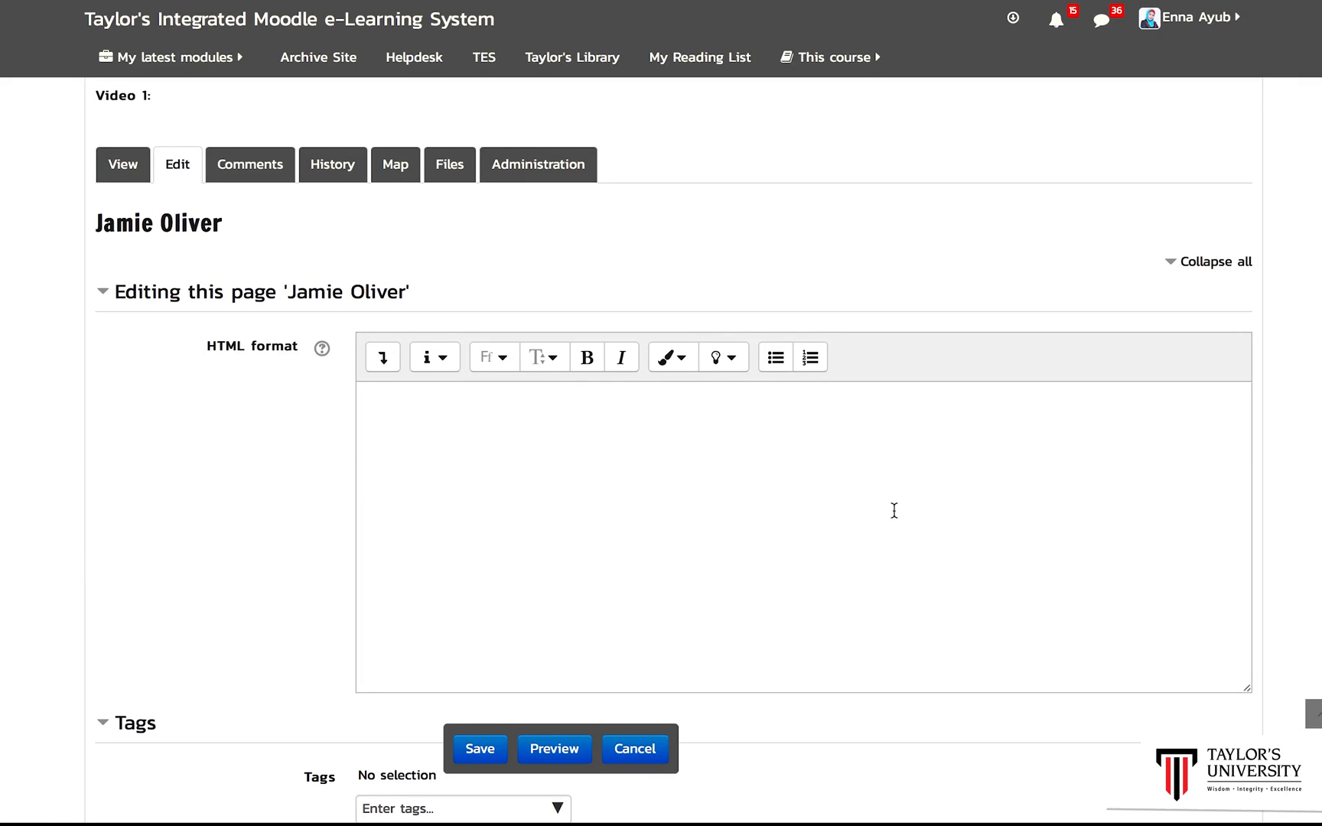
{"action": "left_click", "coordinate": [410, 397]}
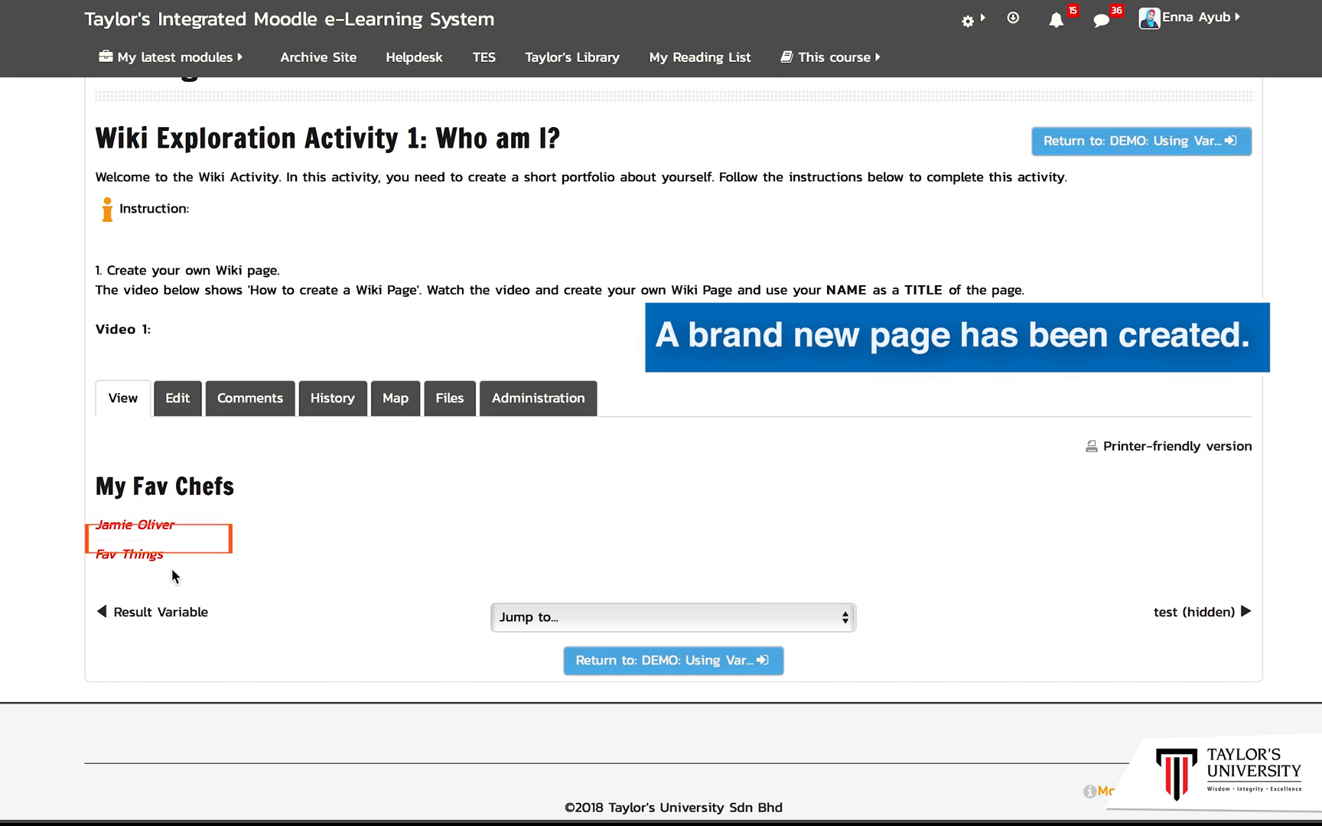
{"action": "left_click", "coordinate": [160, 526]}
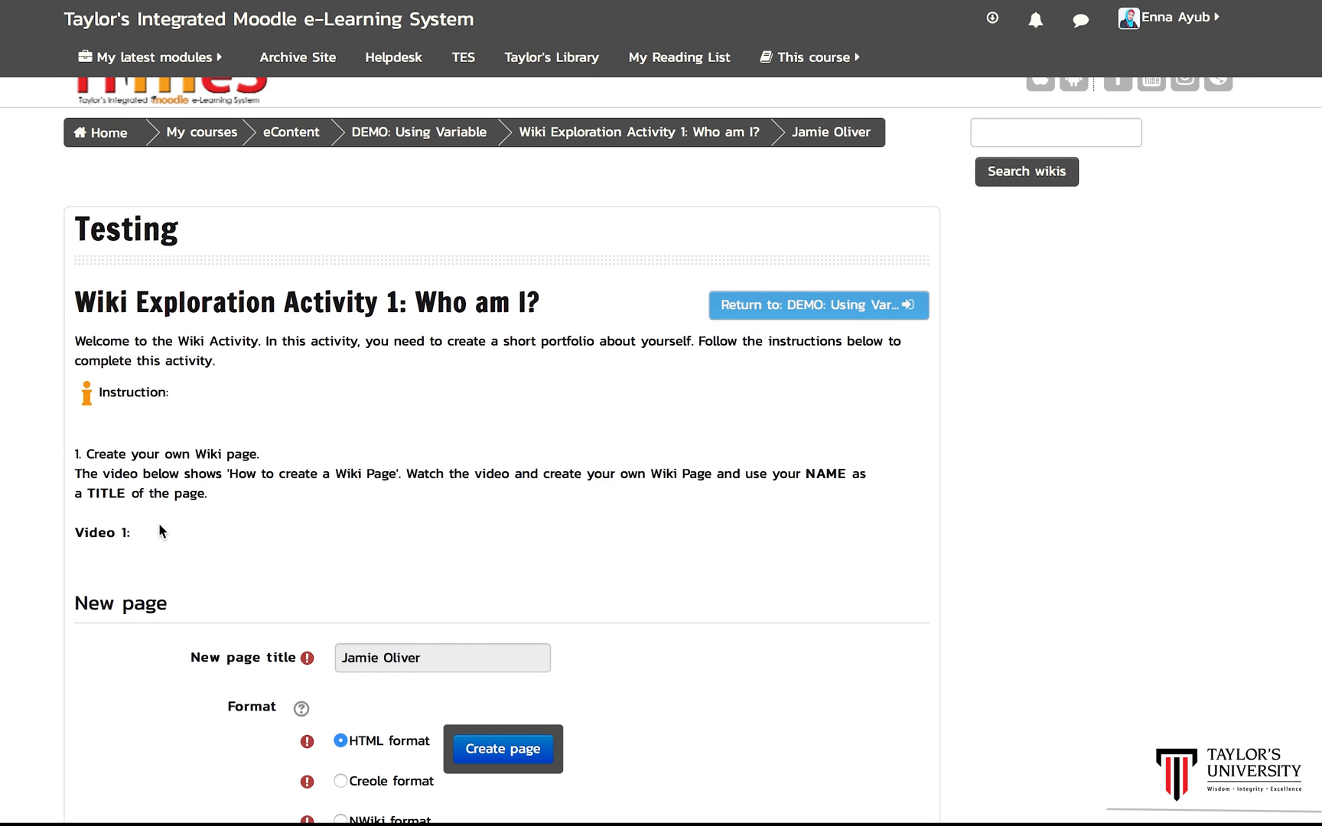
{"action": "scroll", "coordinate": [661, 460], "scroll_direction": "down", "scroll_amount": 4}
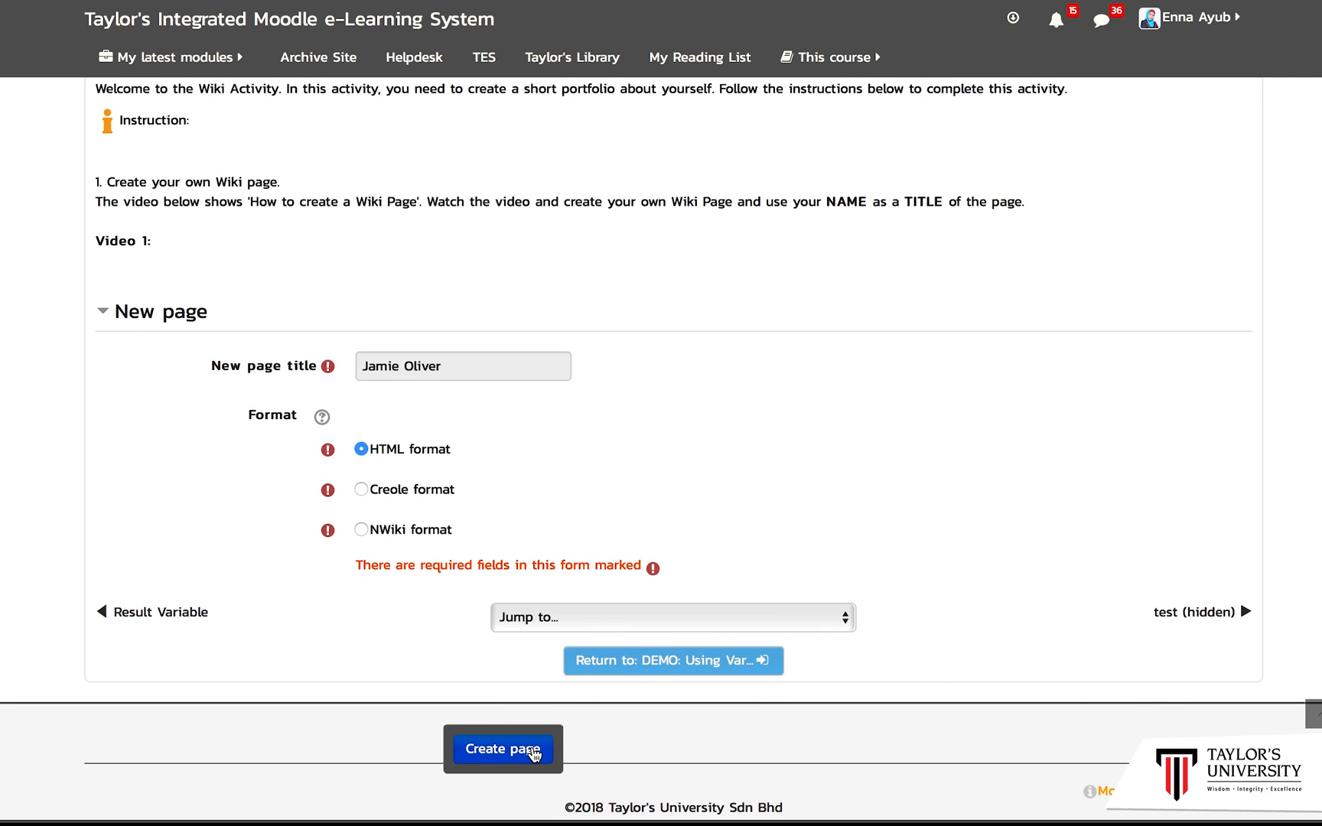
{"action": "left_click", "coordinate": [533, 752]}
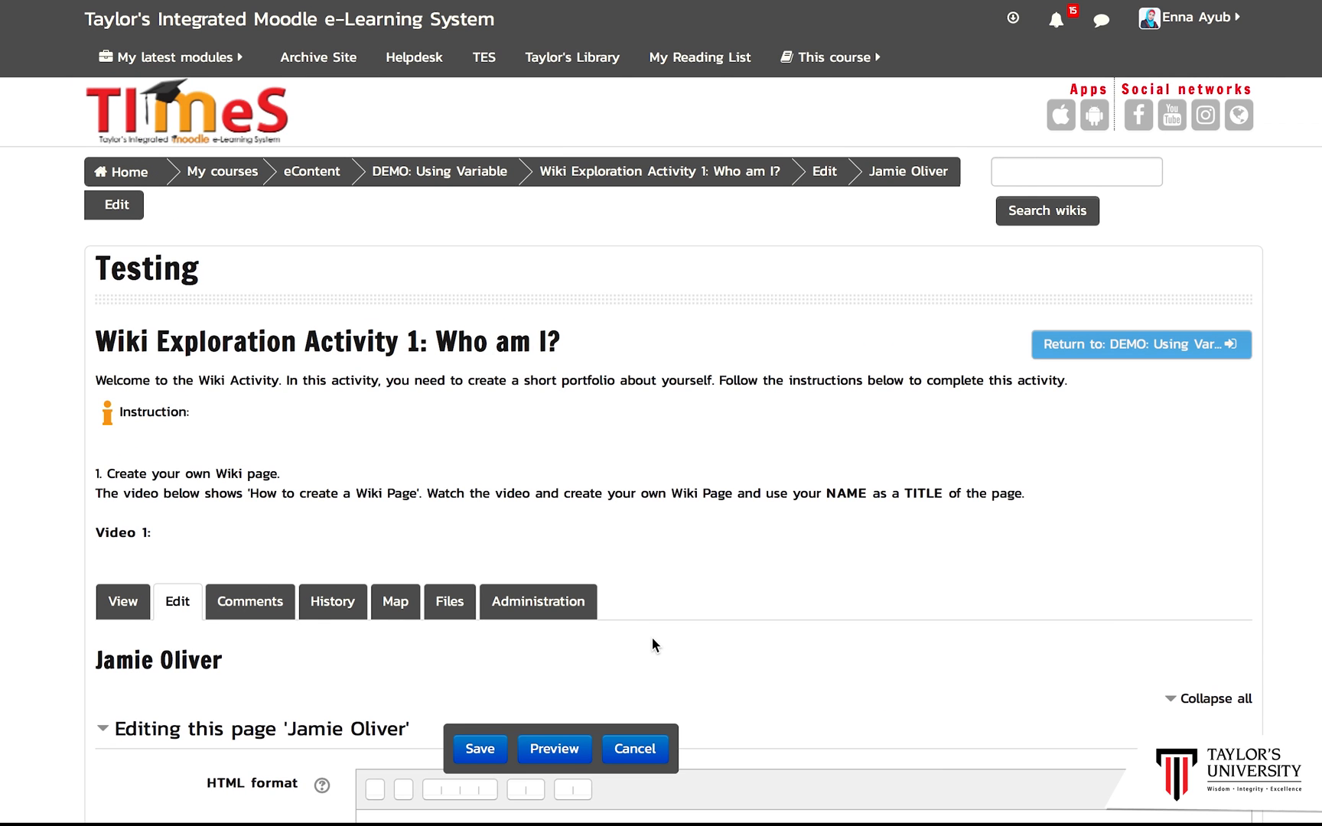
Step: Reveal the editor's advanced buttons for the Jamie Oliver page content
{"action": "scroll", "coordinate": [662, 448], "scroll_direction": "down", "scroll_amount": 3}
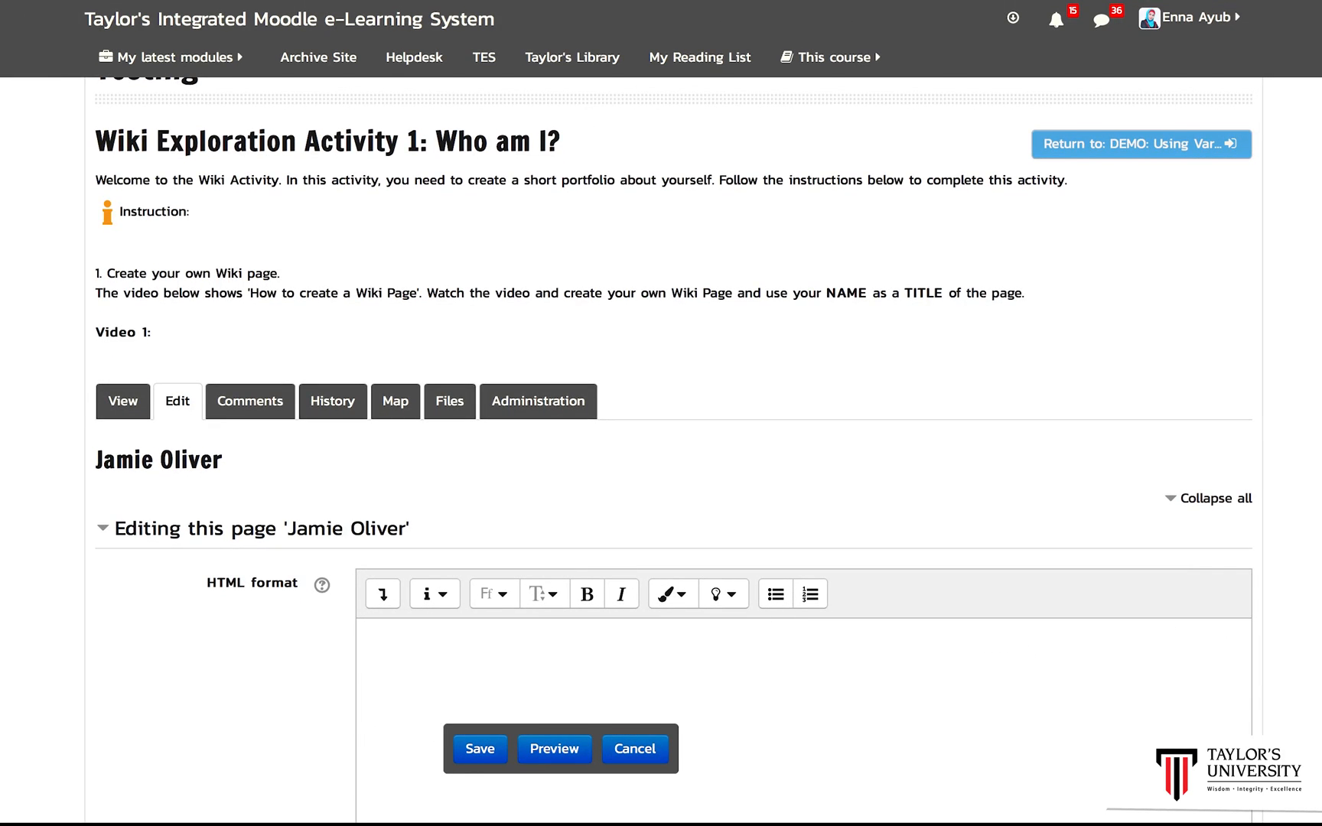
{"action": "scroll", "coordinate": [661, 449], "scroll_direction": "down", "scroll_amount": 1}
{"action": "scroll", "coordinate": [661, 448], "scroll_direction": "up", "scroll_amount": 1}
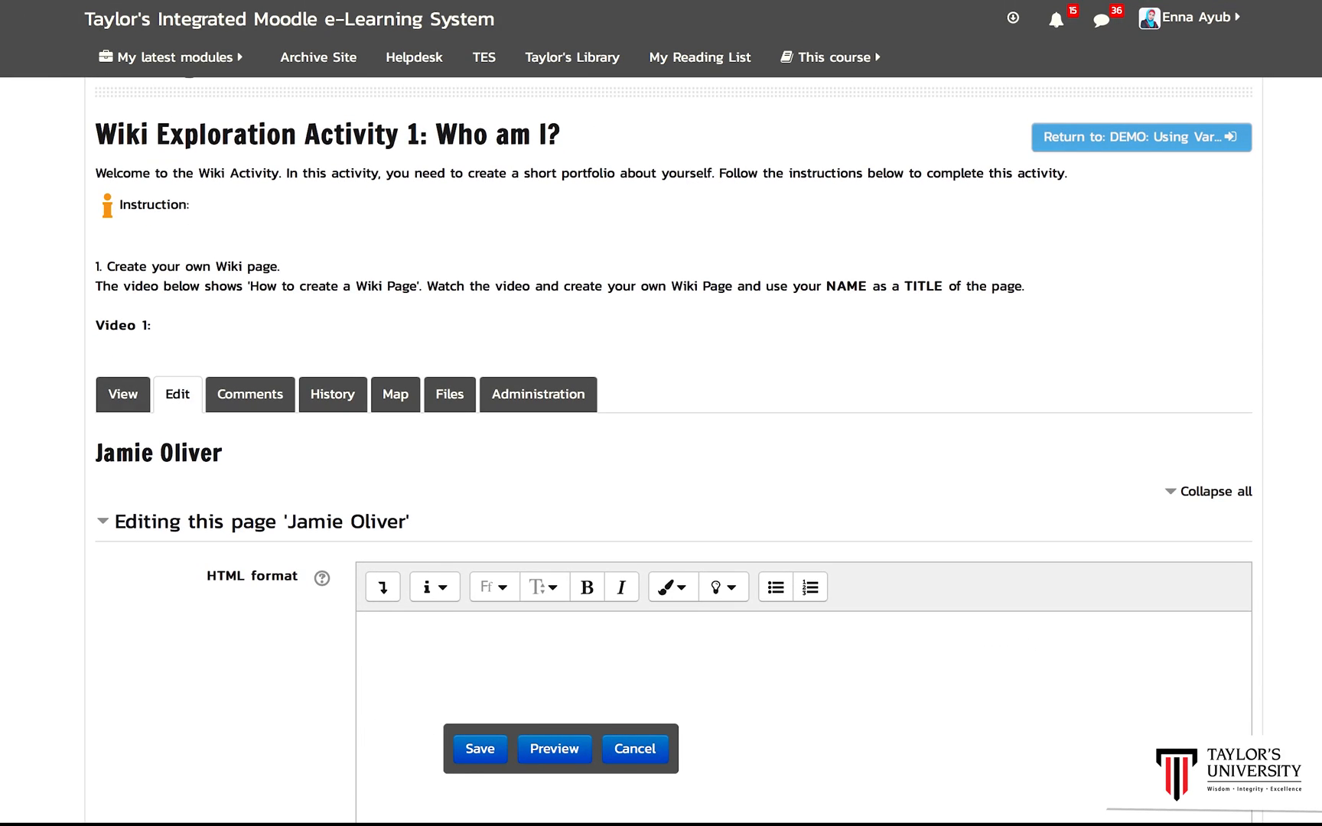
{"action": "scroll", "coordinate": [661, 449], "scroll_direction": "down", "scroll_amount": 4}
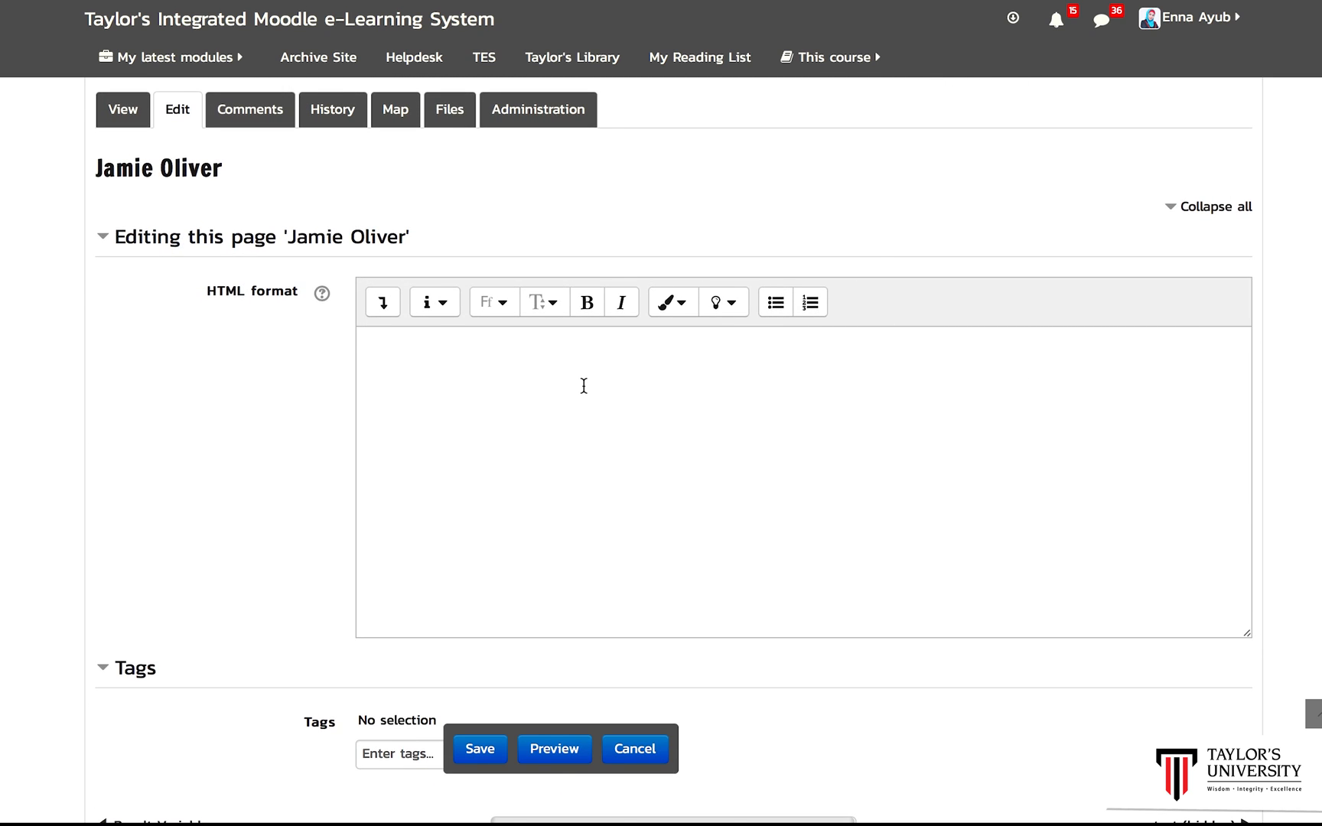
{"action": "left_click", "coordinate": [498, 385]}
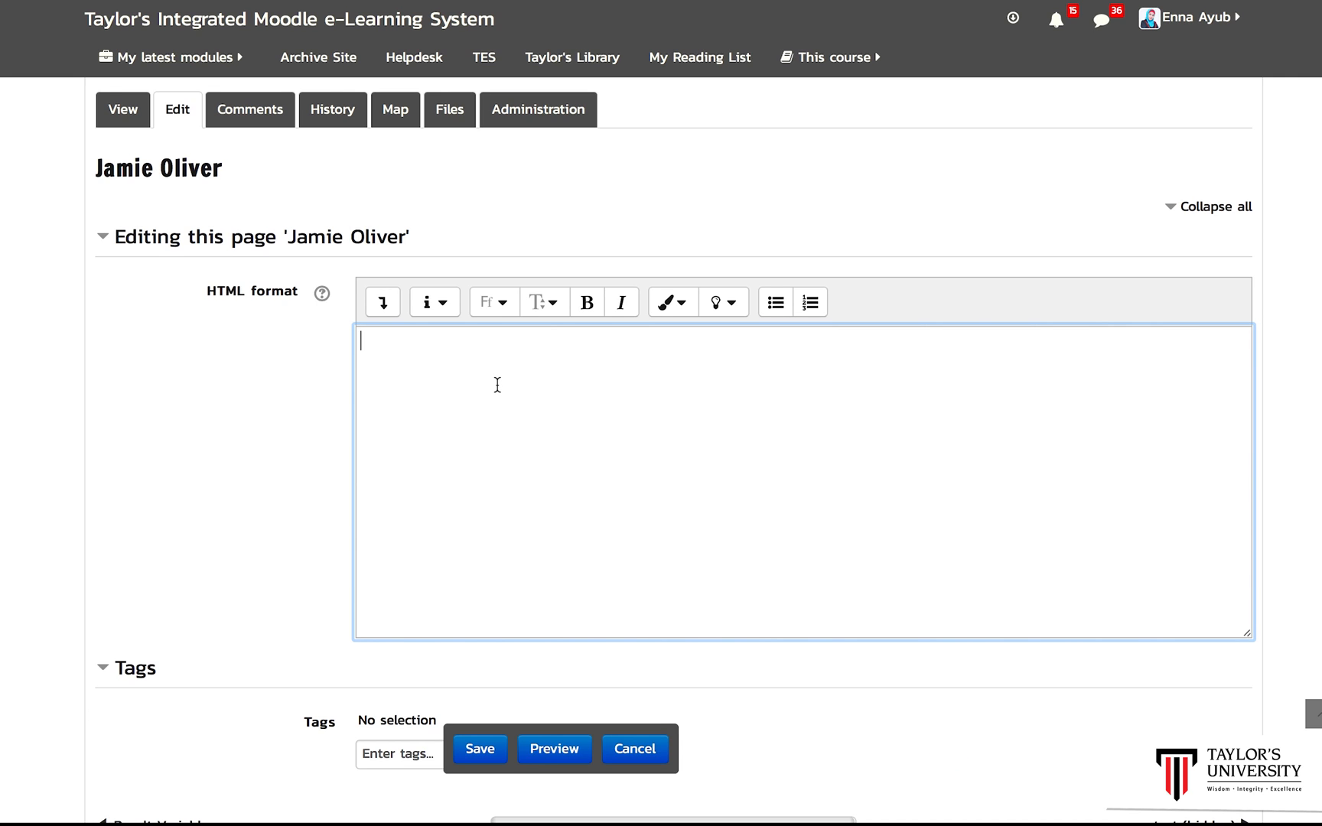
{"action": "left_click", "coordinate": [383, 304]}
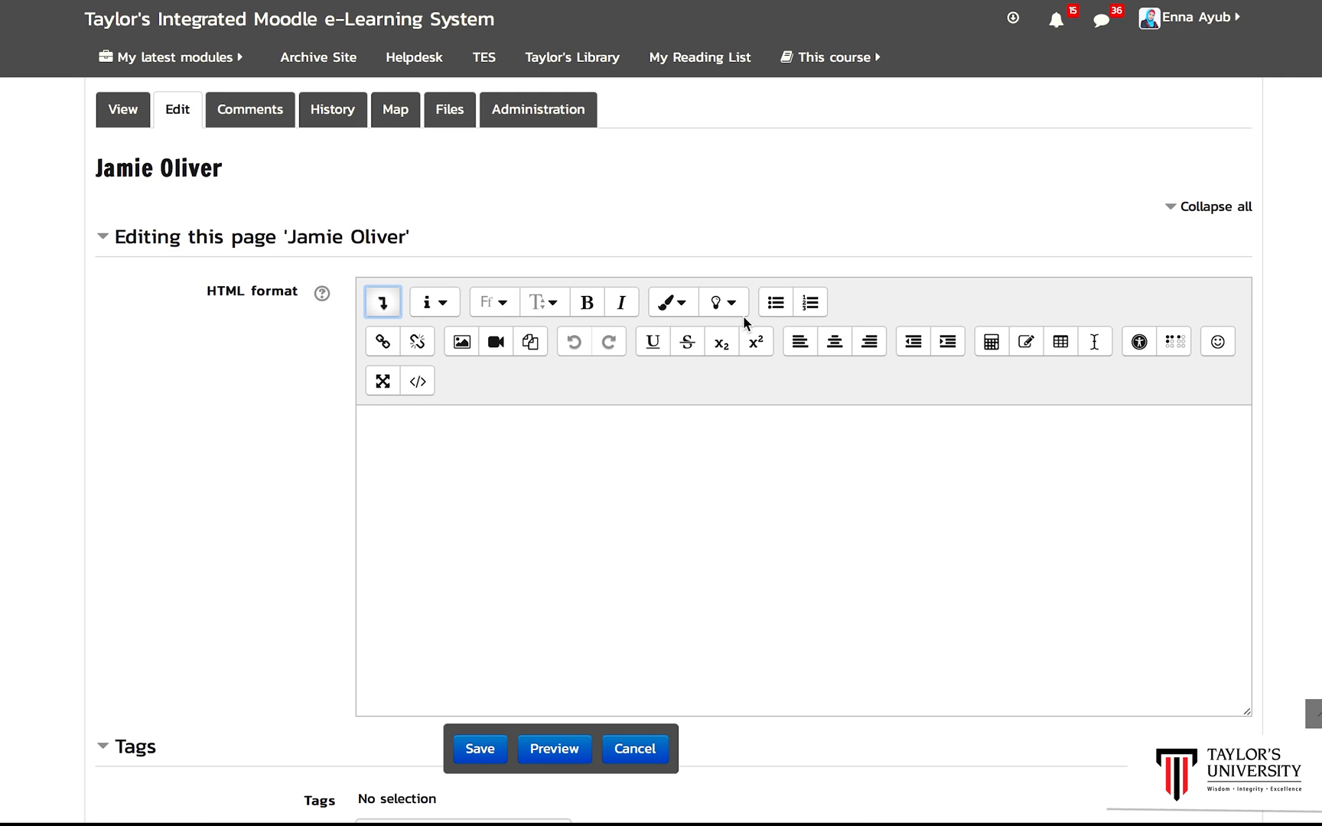
{"action": "left_click", "coordinate": [390, 305]}
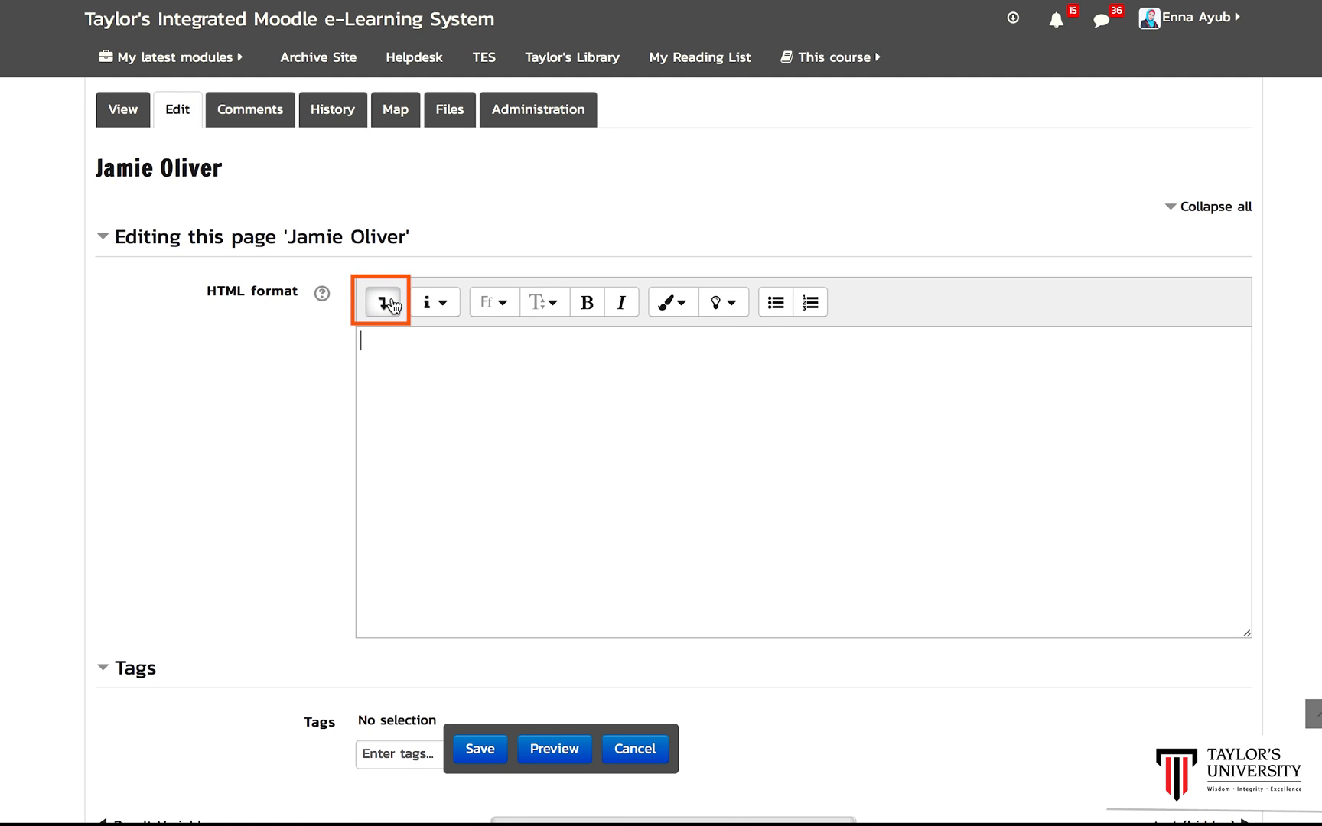
{"action": "left_click", "coordinate": [391, 305]}
{"action": "left_click", "coordinate": [383, 304]}
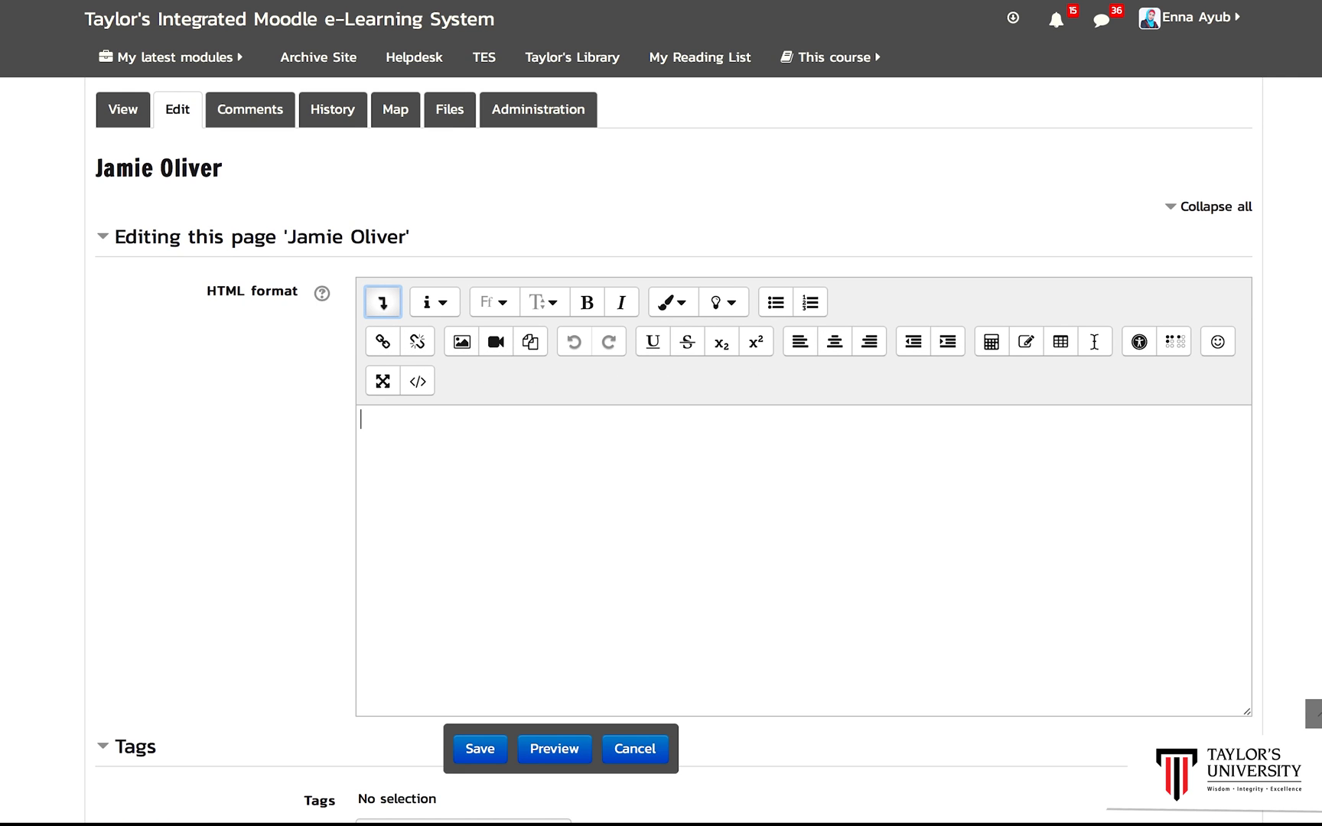
{"action": "scroll", "coordinate": [1043, 377], "scroll_direction": "down", "scroll_amount": 1}
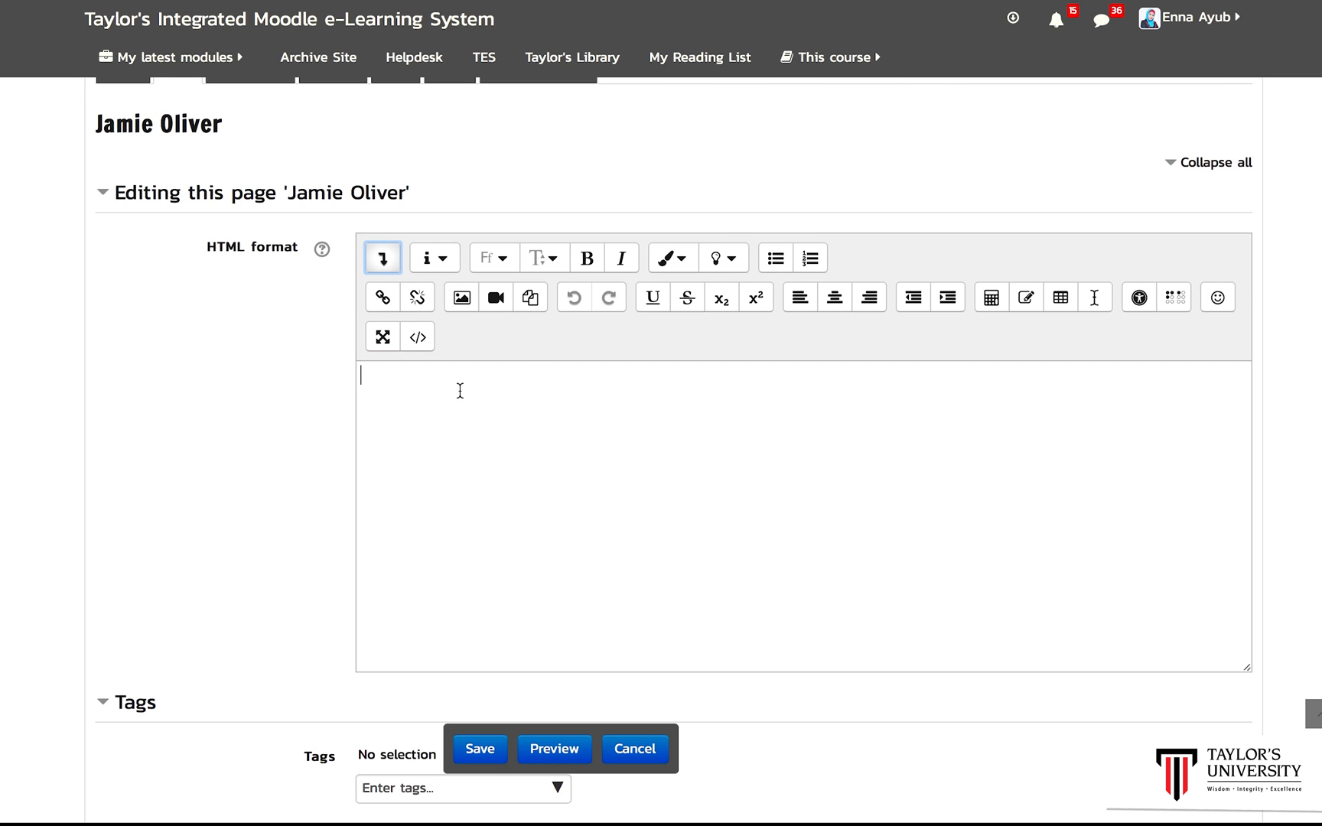
Step: Enter My picture as the first line of the Jamie Oliver page and start a new line
{"action": "type", "text": "M"}
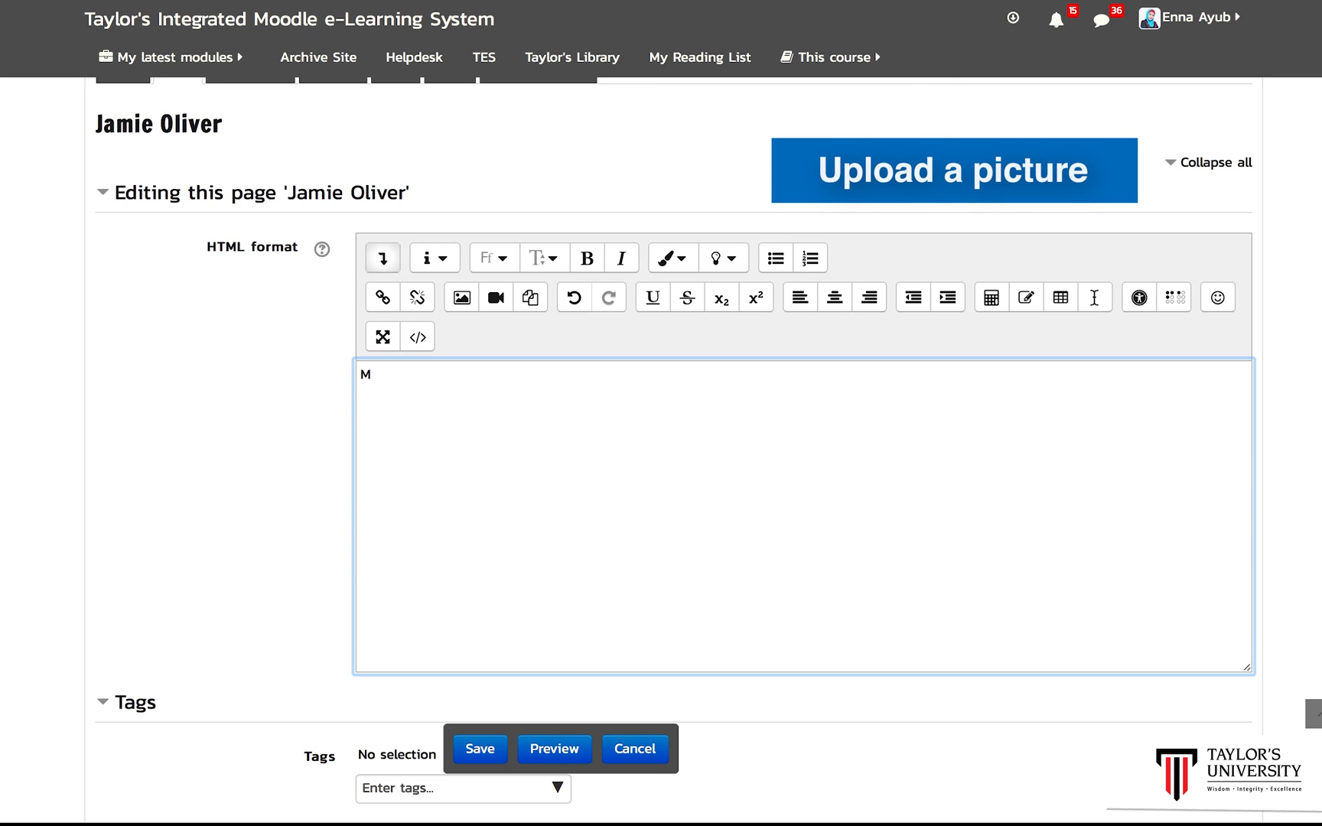
{"action": "left_click", "coordinate": [470, 386]}
{"action": "type", "text": "y picture"}
{"action": "key", "text": "Return"}
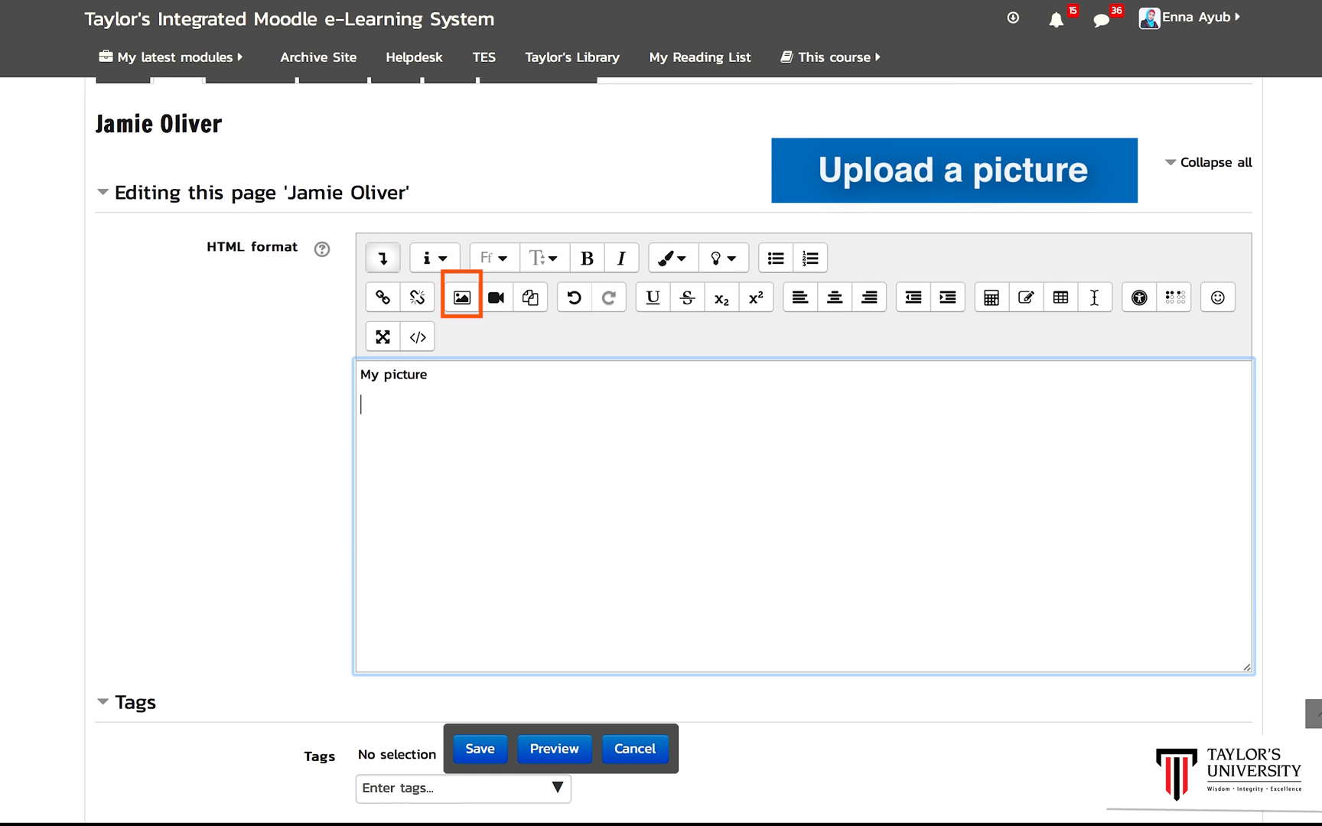
Step: Start inserting an image and describe it as Jamie Oliver
{"action": "left_click", "coordinate": [462, 298]}
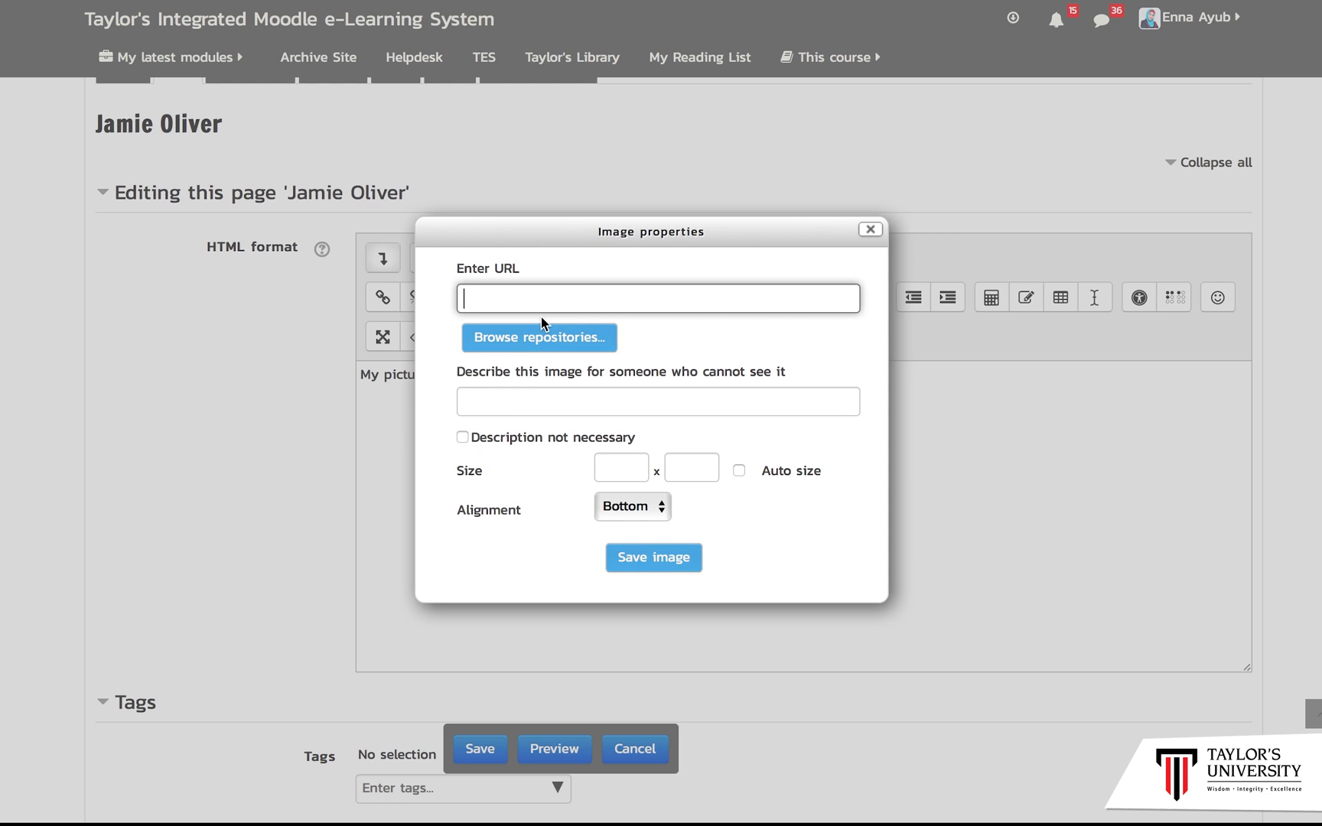
{"action": "left_click", "coordinate": [553, 406]}
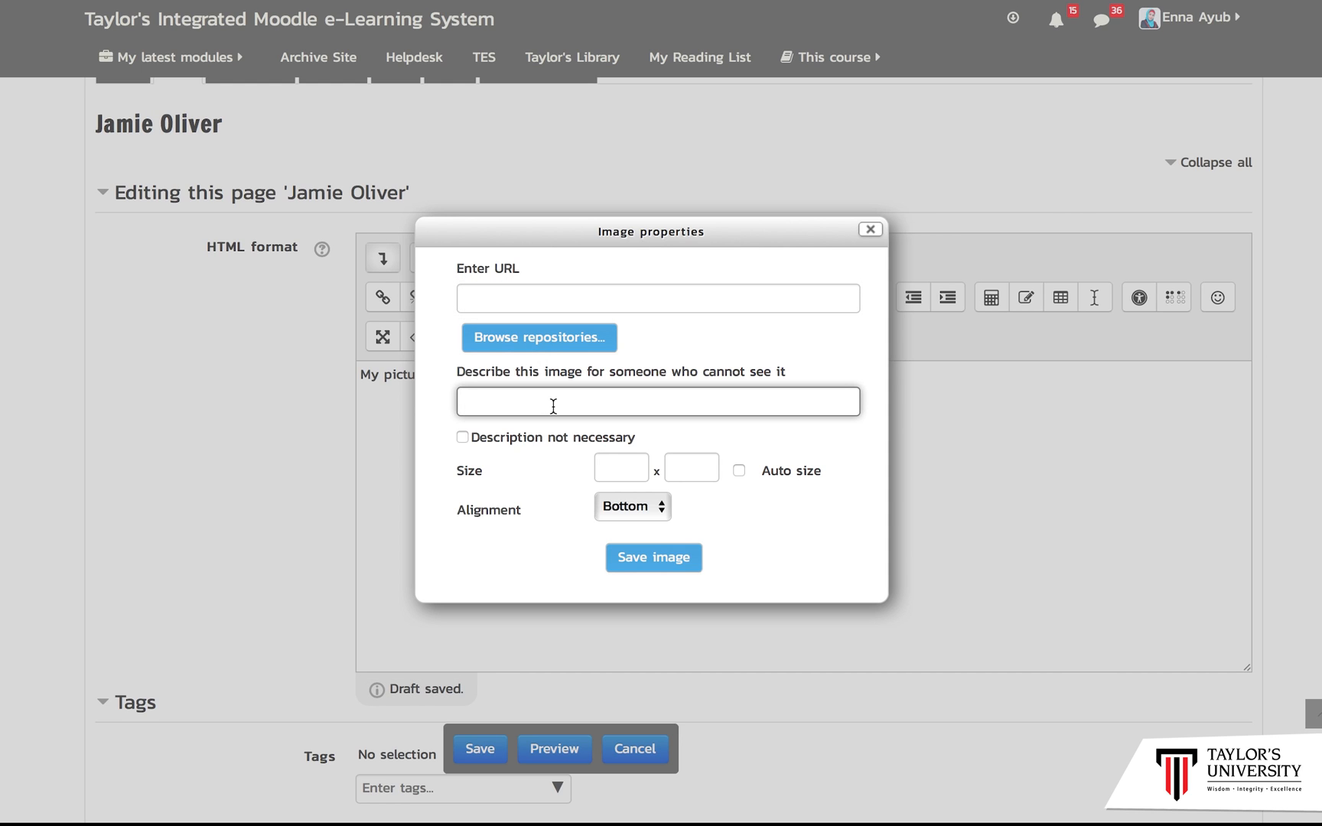
{"action": "type", "text": "Jamie Oliver"}
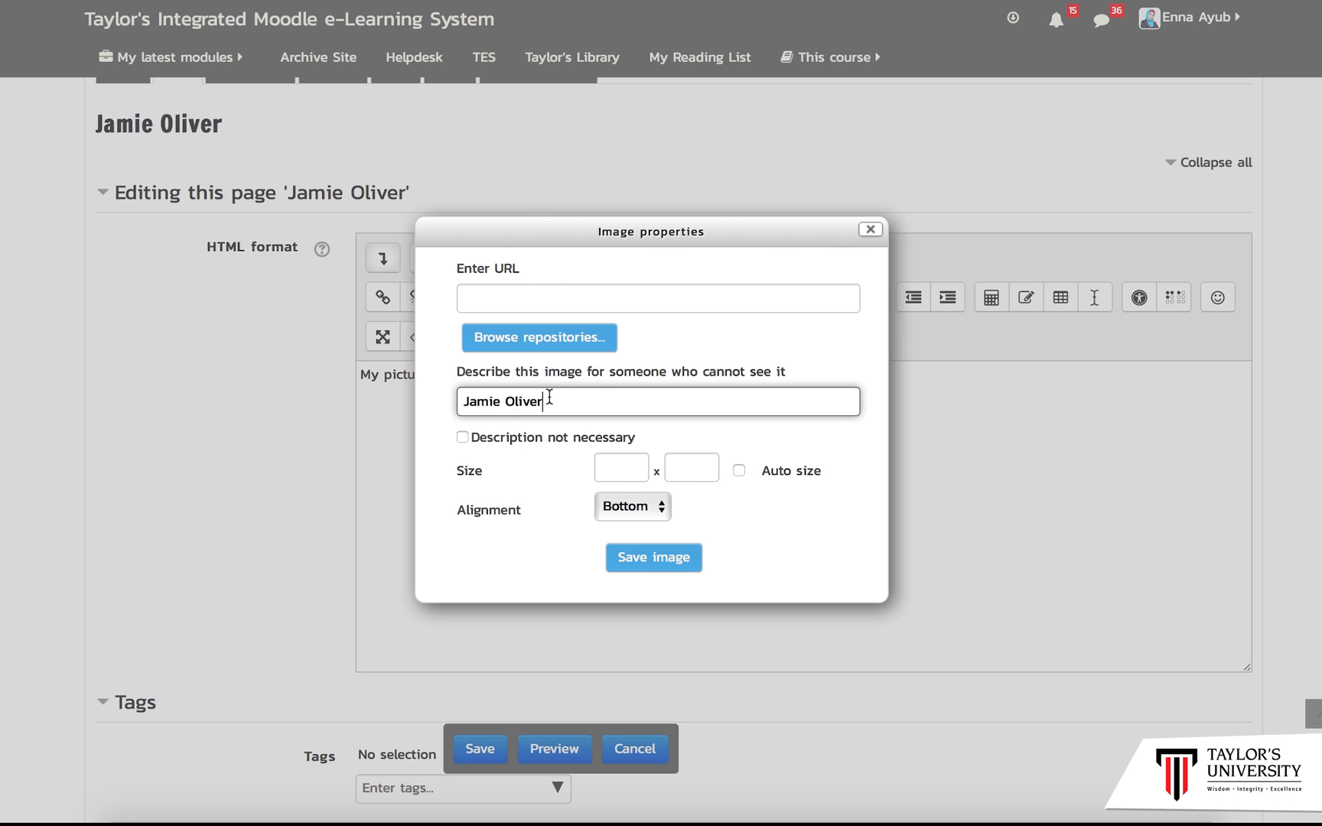
Step: Browse repositories to upload a file and choose jamieoliver.jpg from the Downloads folder
{"action": "left_click", "coordinate": [538, 301]}
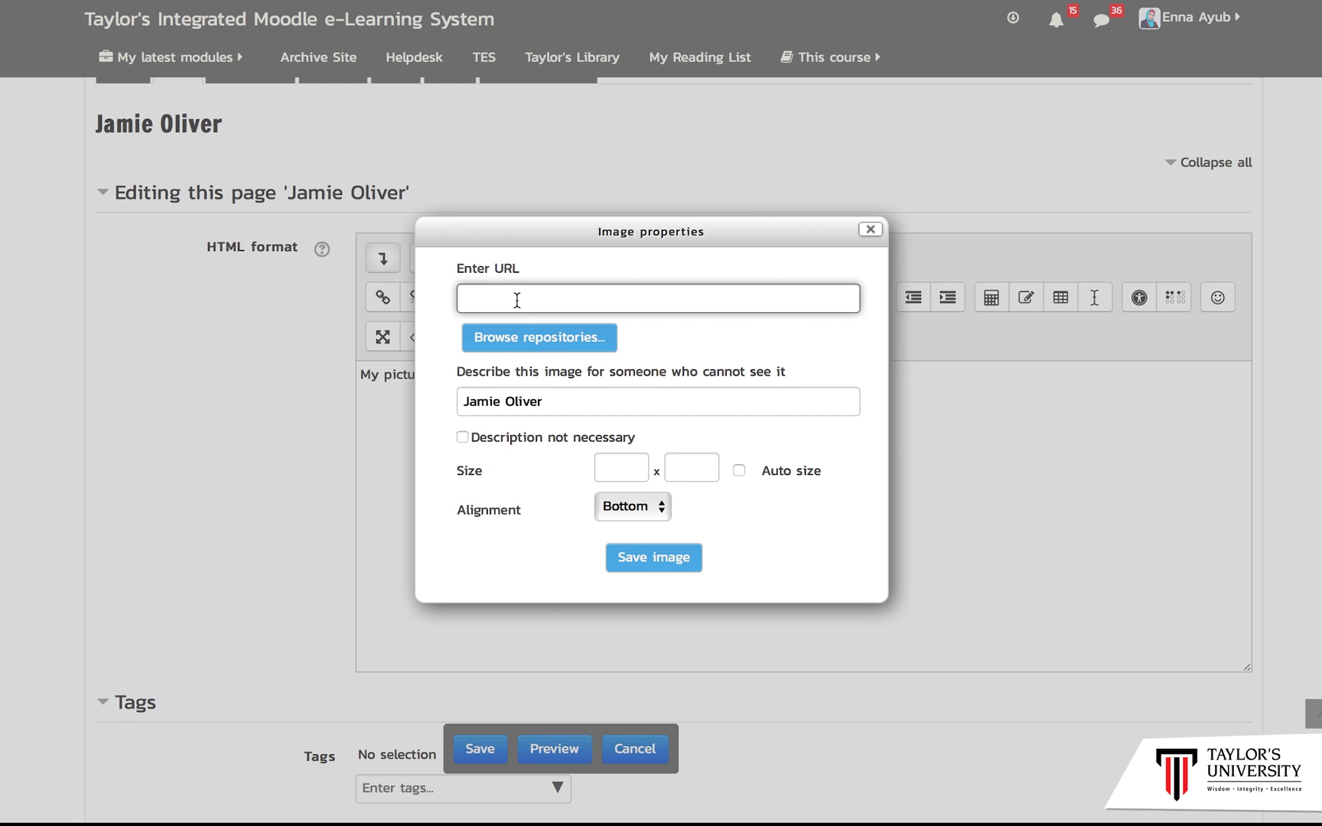
{"action": "left_click", "coordinate": [530, 348]}
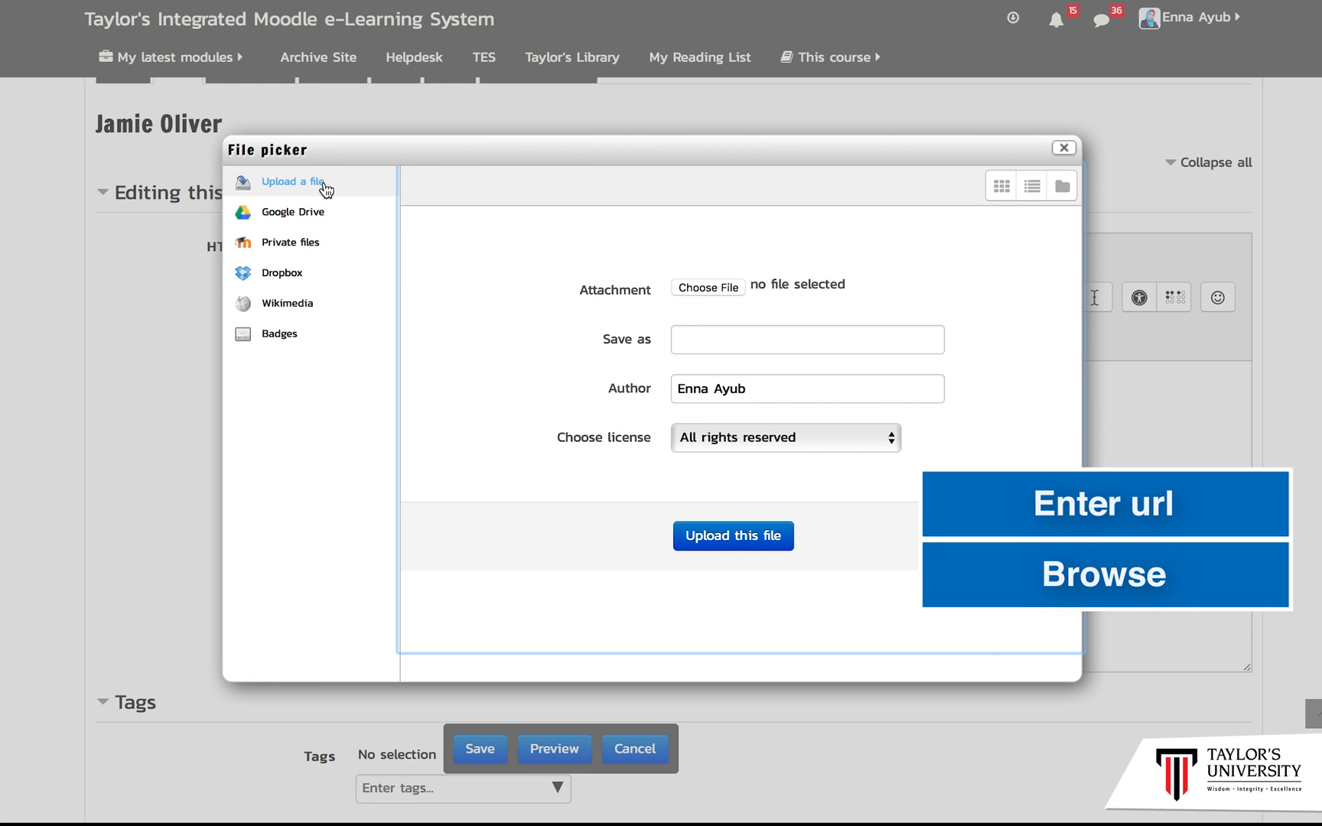
{"action": "left_click", "coordinate": [687, 288]}
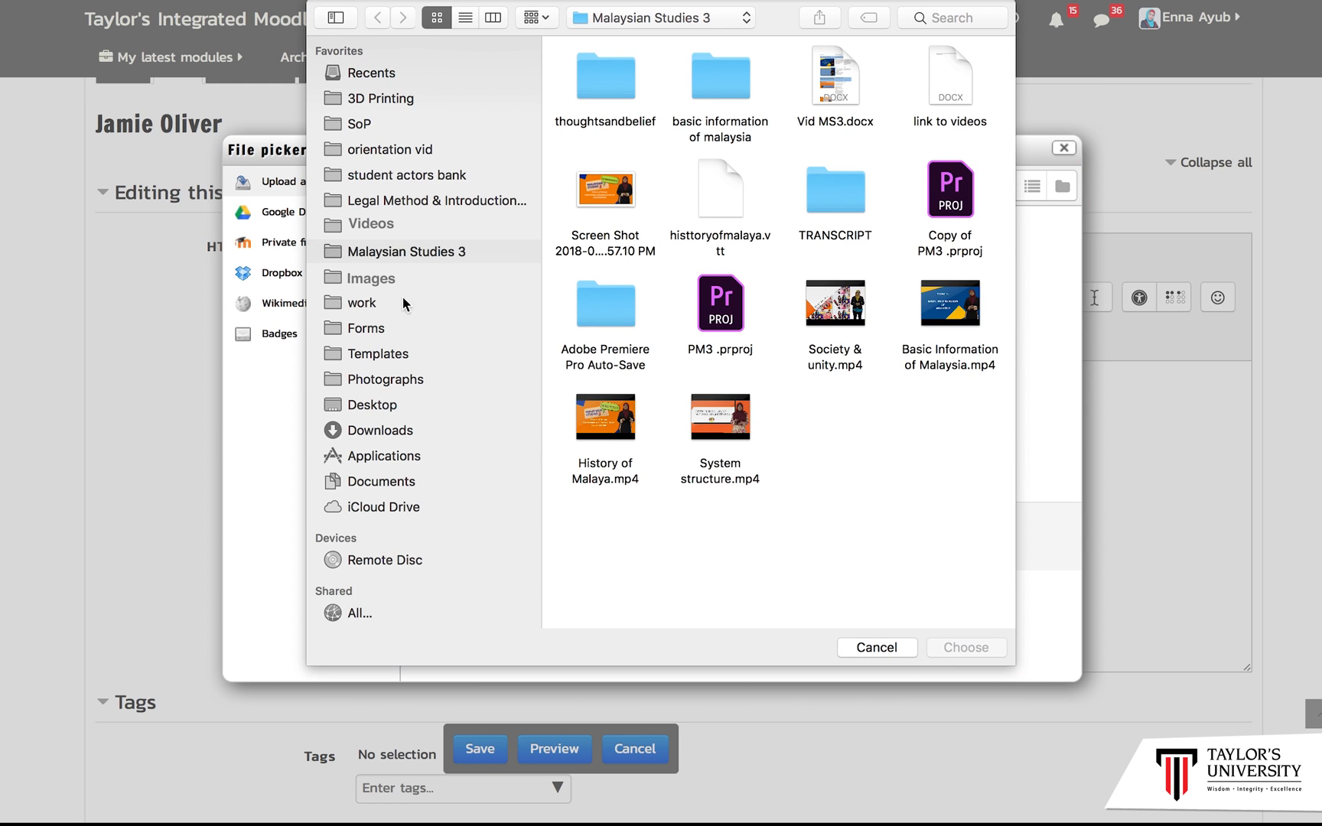
{"action": "left_click", "coordinate": [394, 429]}
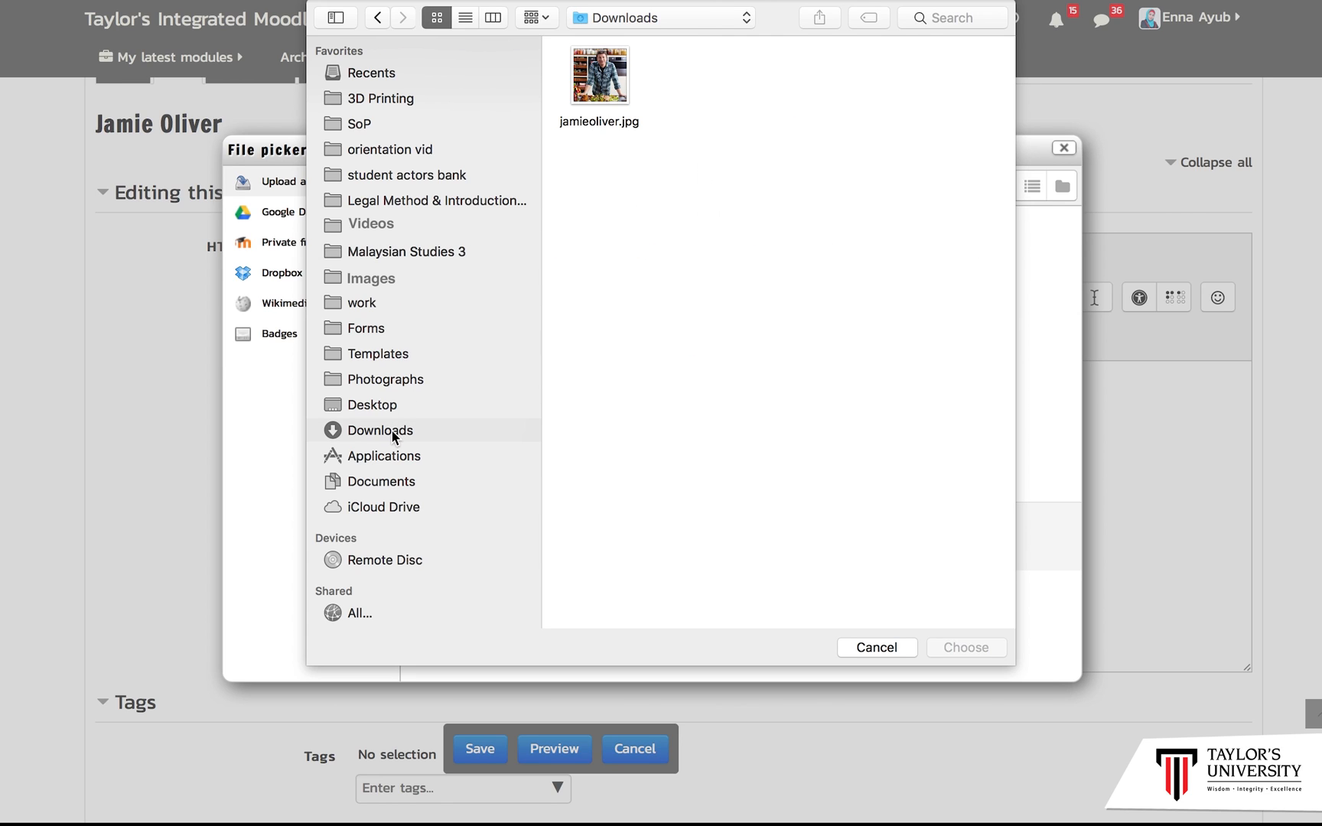
{"action": "left_click", "coordinate": [609, 75]}
{"action": "double_click", "coordinate": [609, 72]}
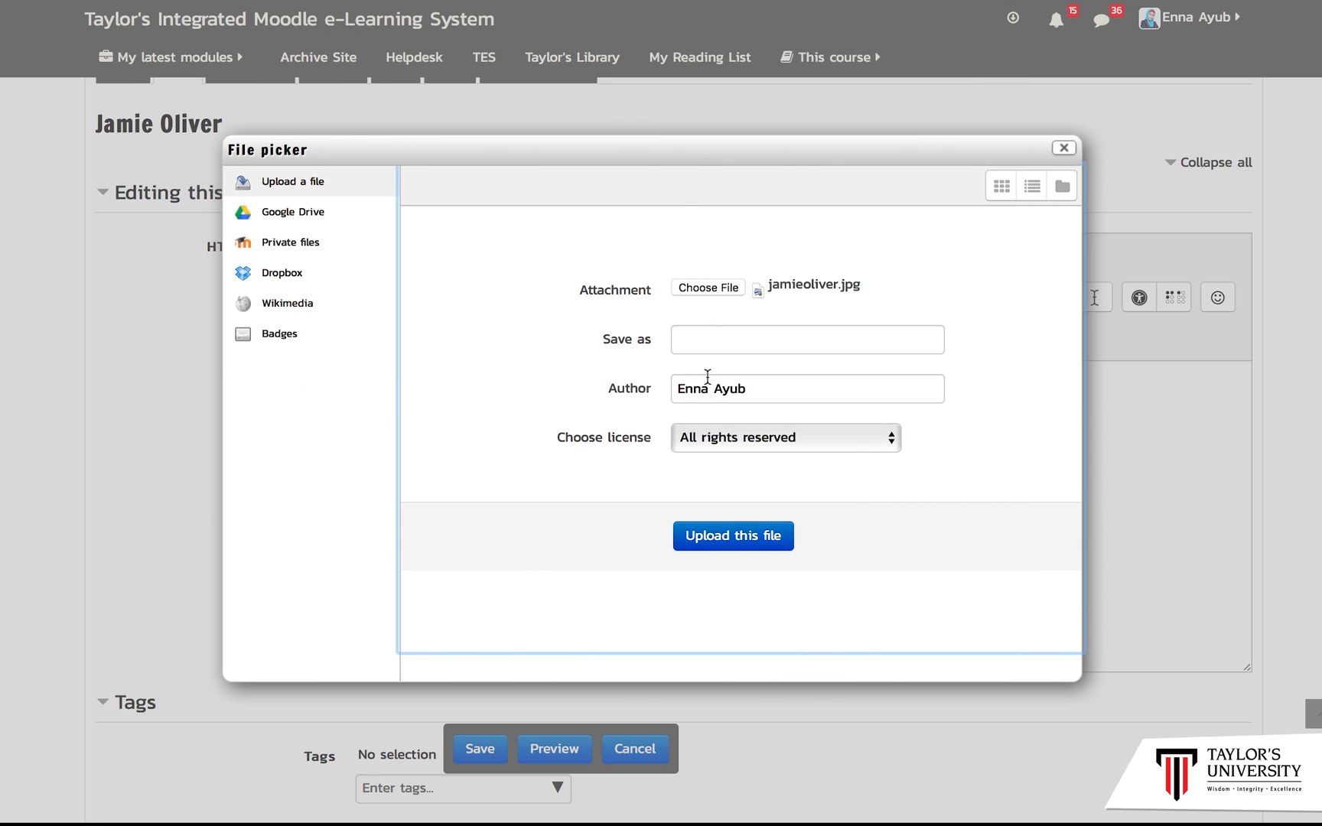
Step: Save the upload as jamie, upload the file and insert the image into the page
{"action": "left_click", "coordinate": [712, 346]}
{"action": "type", "text": "jamie"}
{"action": "left_click", "coordinate": [742, 535]}
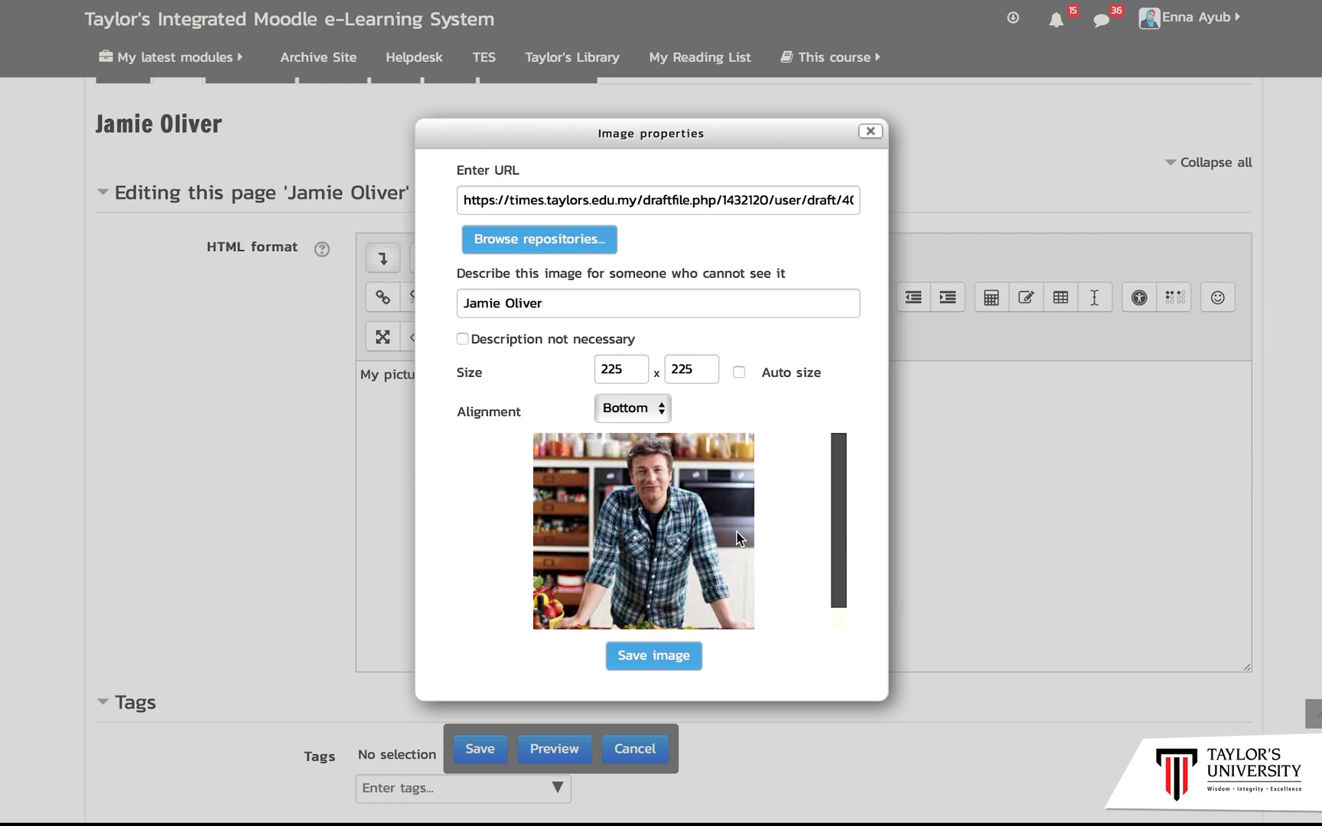
{"action": "left_click", "coordinate": [739, 372]}
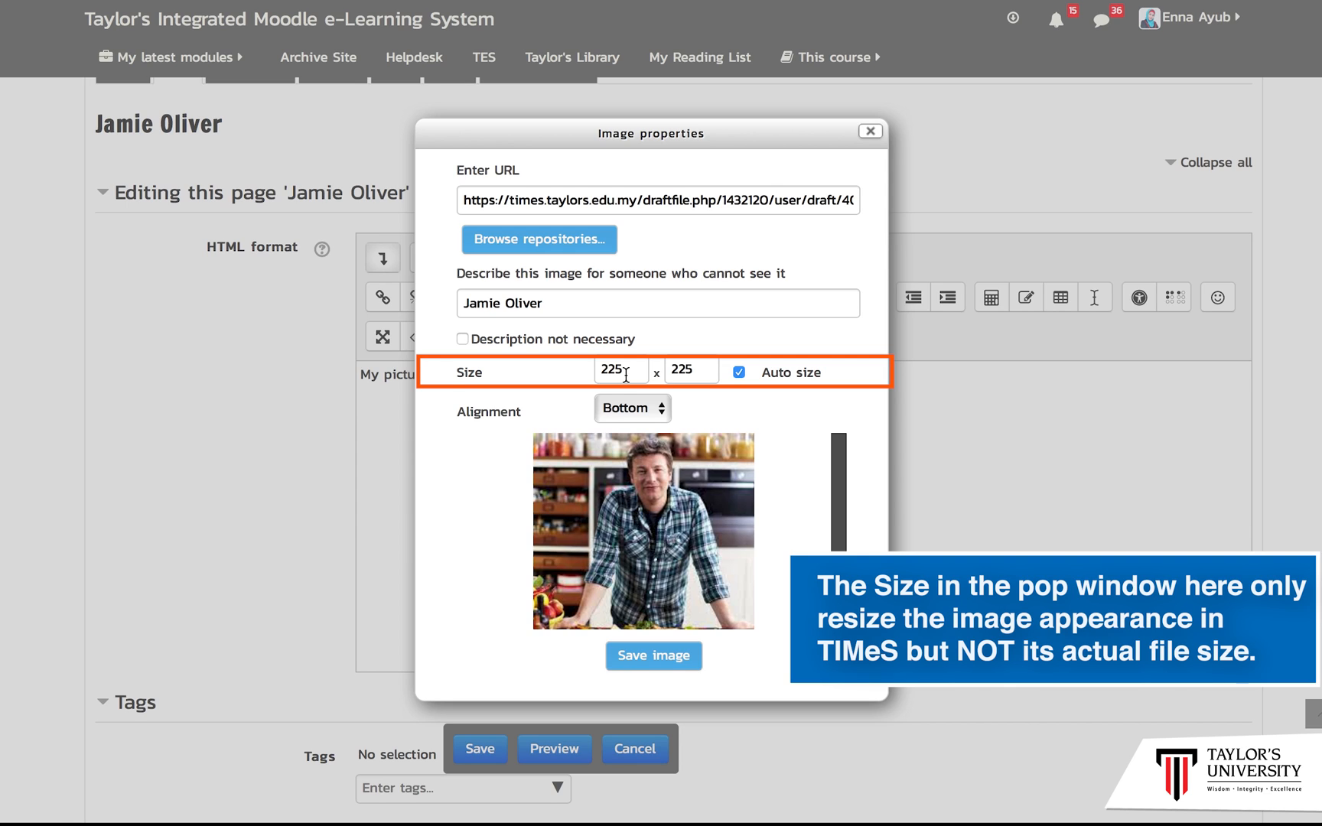
{"action": "left_click", "coordinate": [657, 658]}
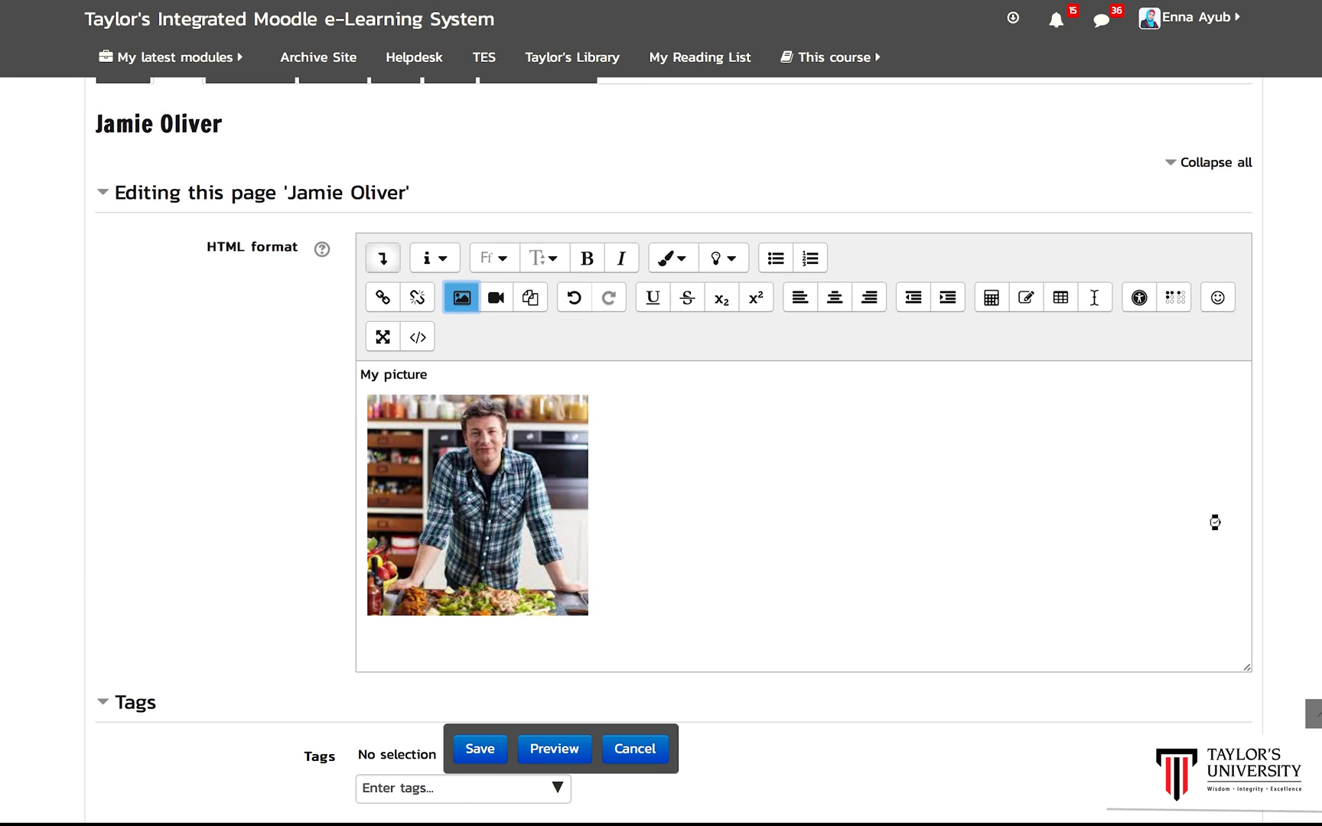
Step: Add a new line below the picture and save the Jamie Oliver page
{"action": "scroll", "coordinate": [791, 598], "scroll_direction": "down", "scroll_amount": 2}
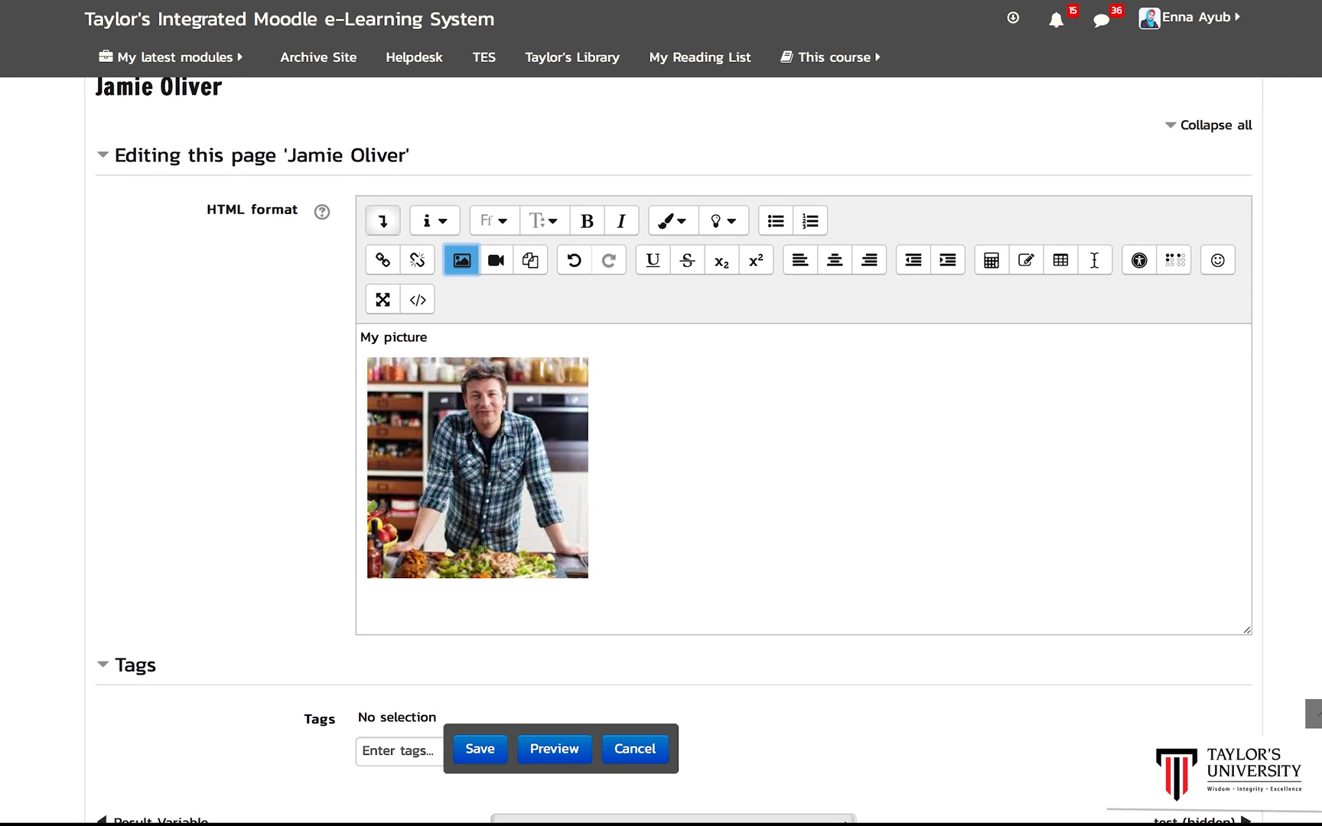
{"action": "left_click", "coordinate": [678, 581]}
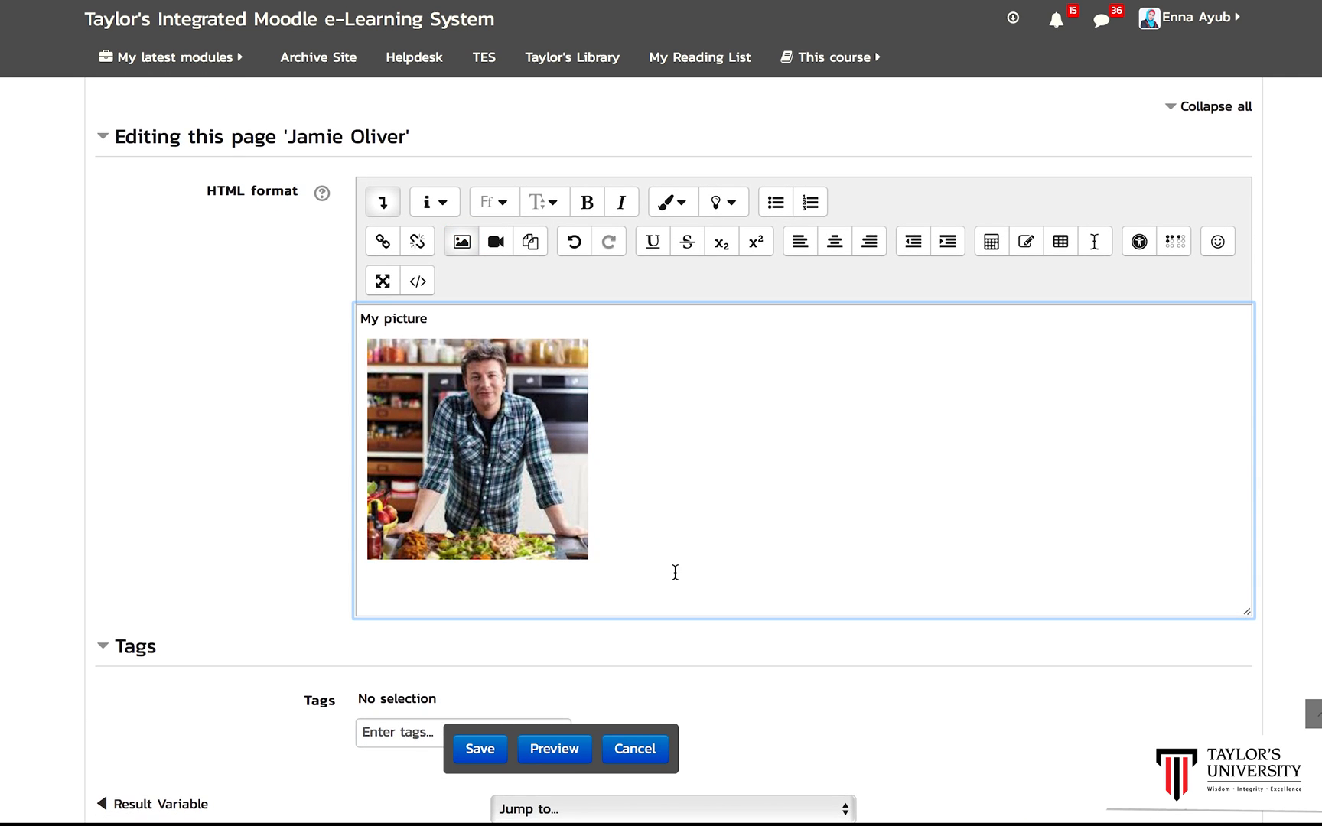
{"action": "key", "text": "Return"}
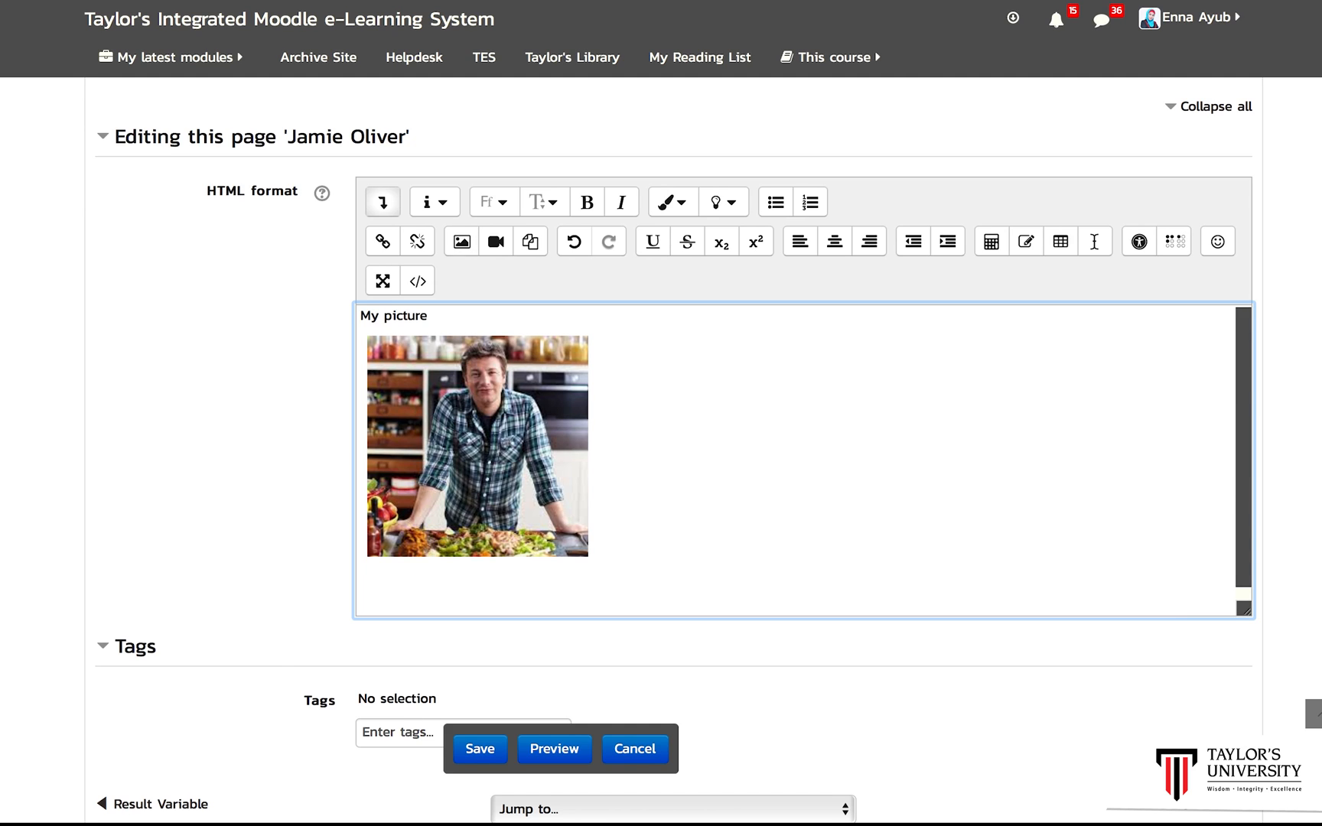
{"action": "left_click", "coordinate": [474, 751]}
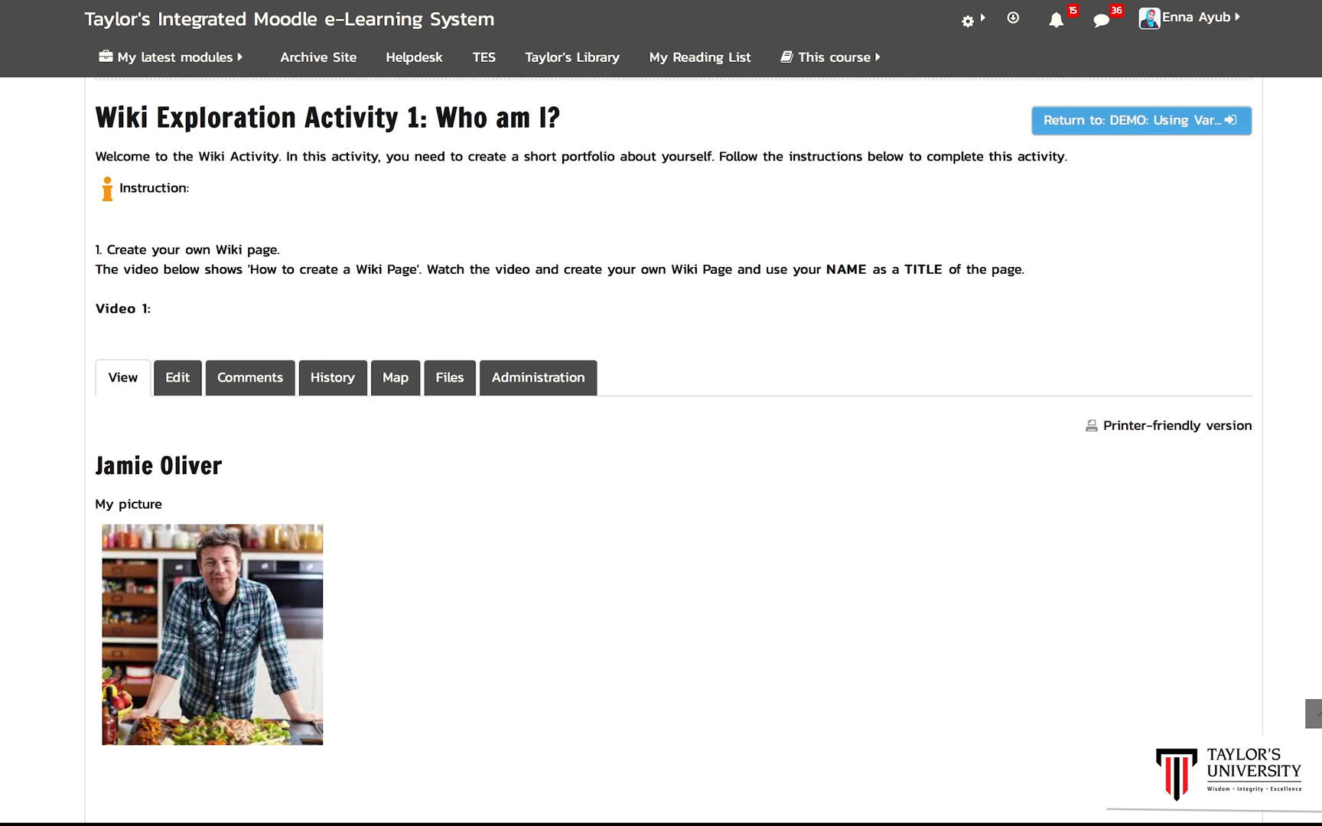
Step: Open the Jamie Oliver page for editing again
{"action": "scroll", "coordinate": [673, 452], "scroll_direction": "down", "scroll_amount": 2}
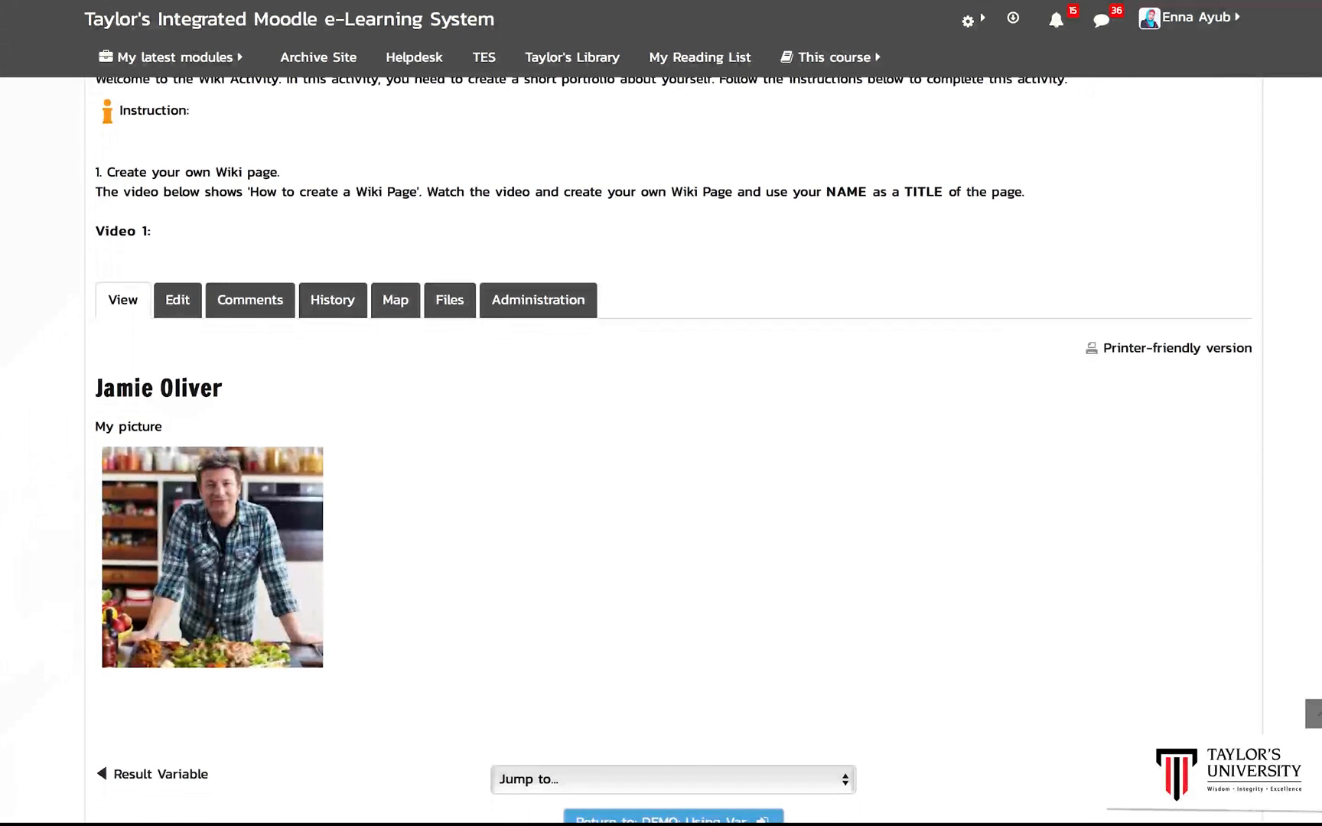
{"action": "scroll", "coordinate": [673, 452], "scroll_direction": "down", "scroll_amount": 1}
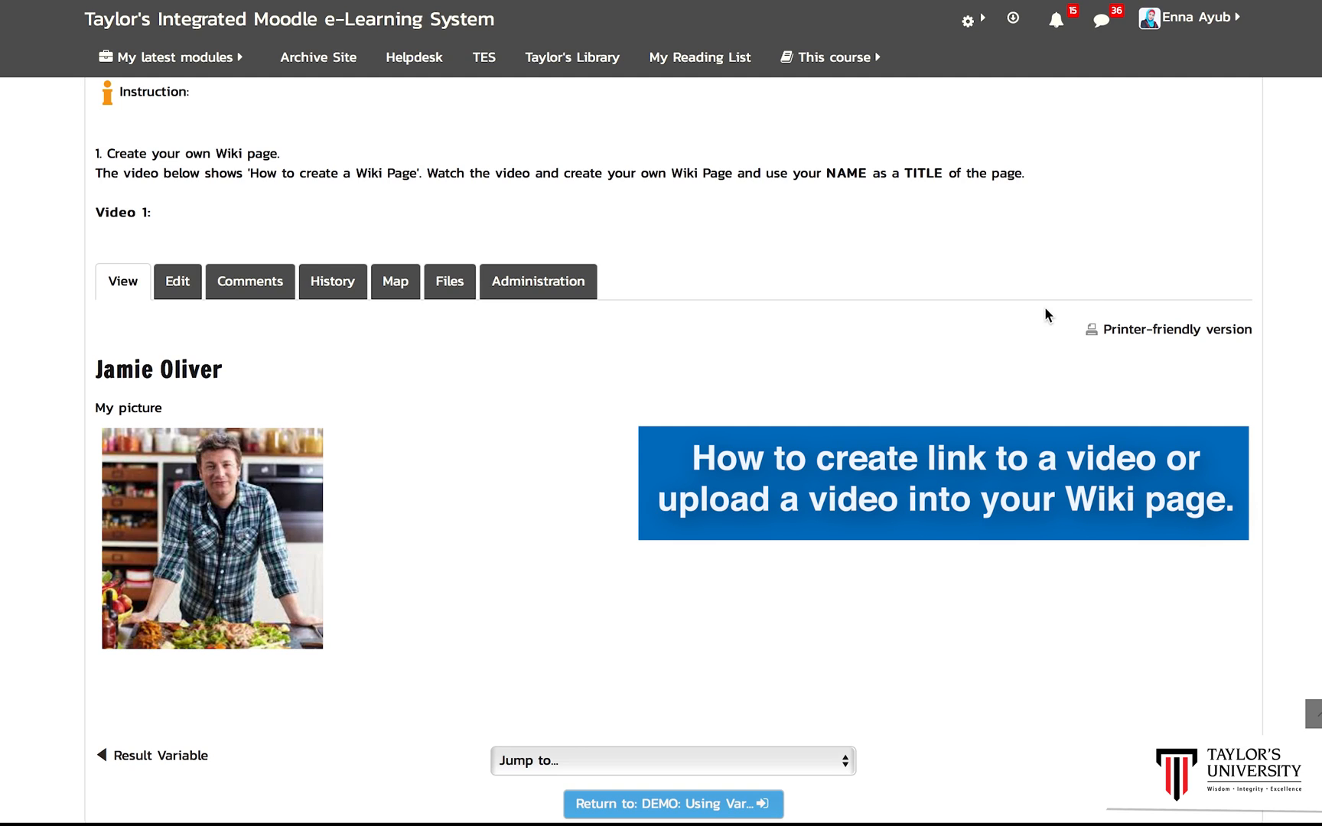
{"action": "left_click", "coordinate": [180, 284]}
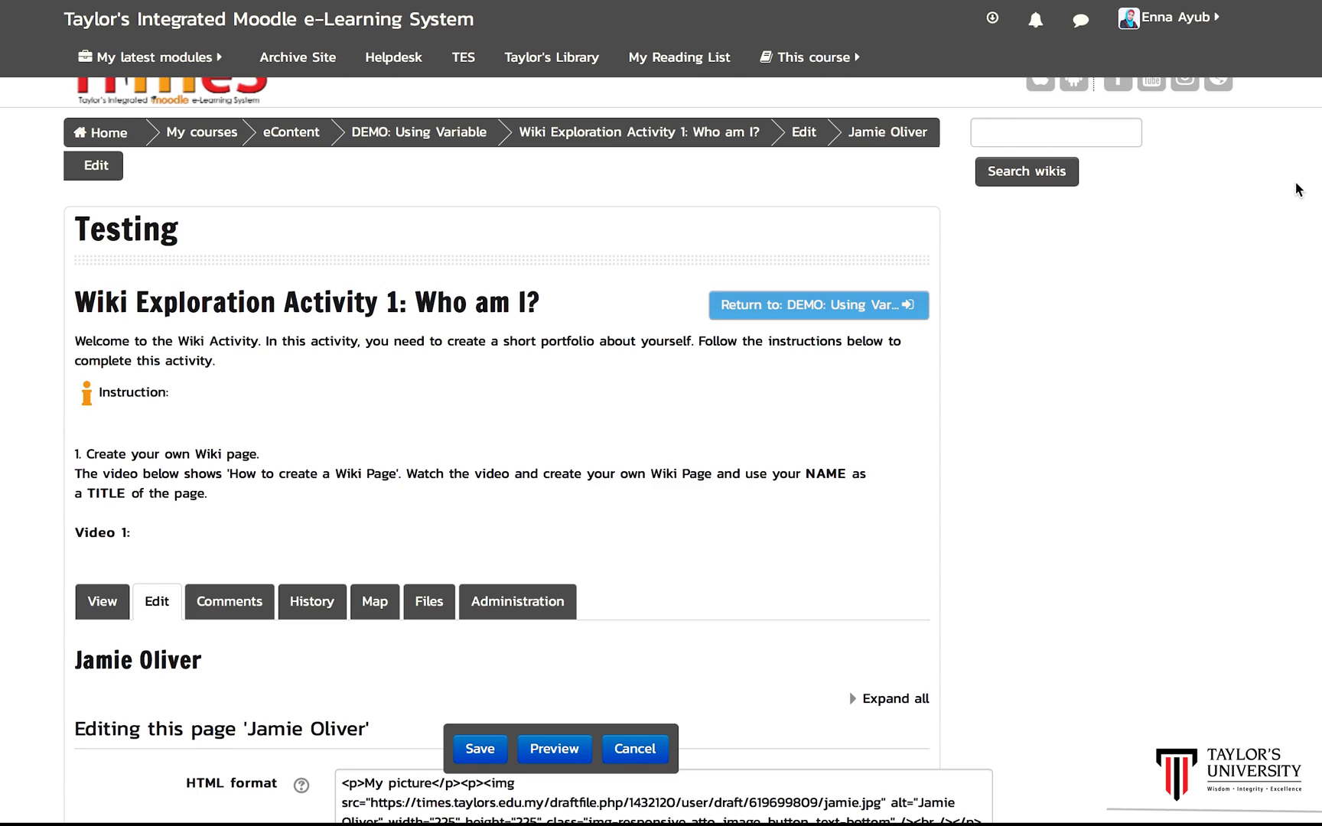
{"action": "scroll", "coordinate": [661, 449], "scroll_direction": "down", "scroll_amount": 6}
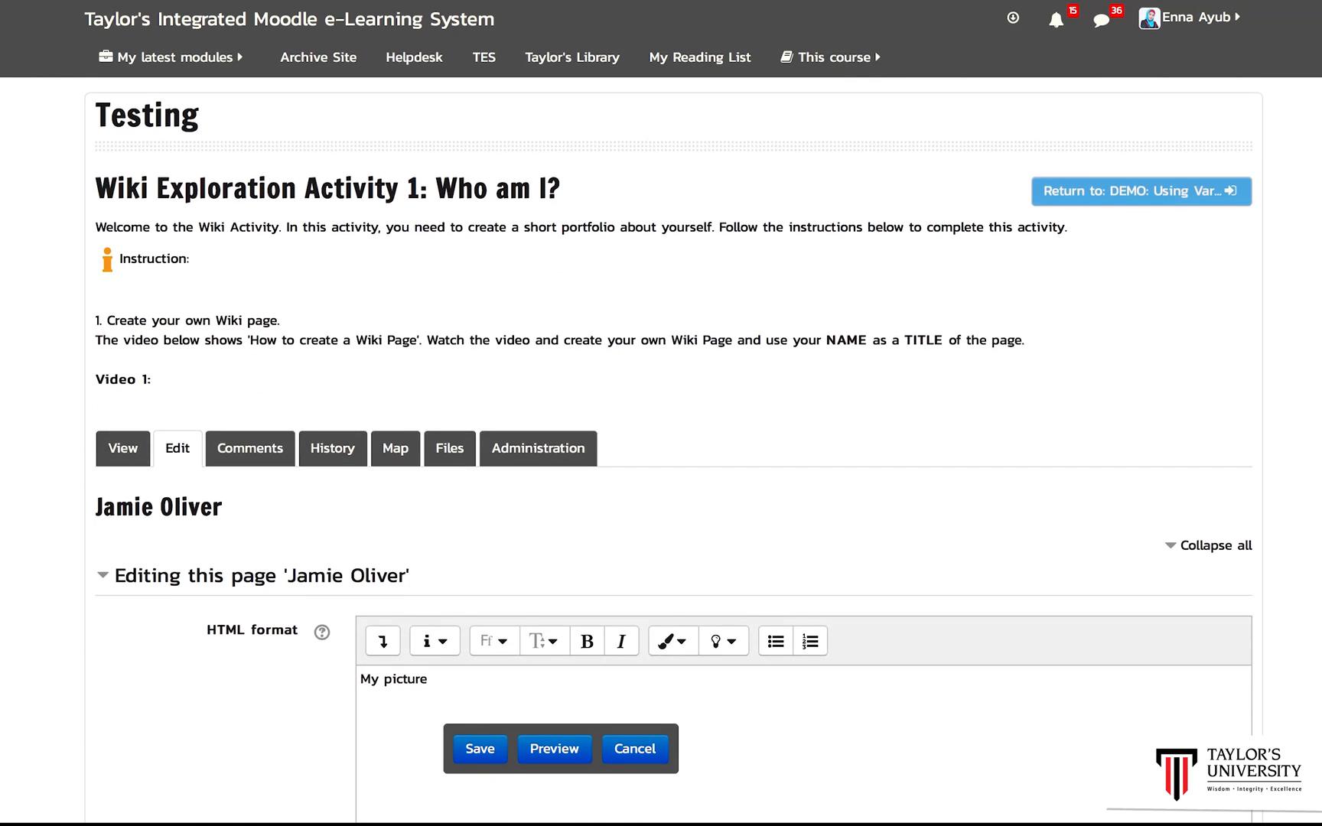
{"action": "scroll", "coordinate": [892, 321], "scroll_direction": "down", "scroll_amount": 1}
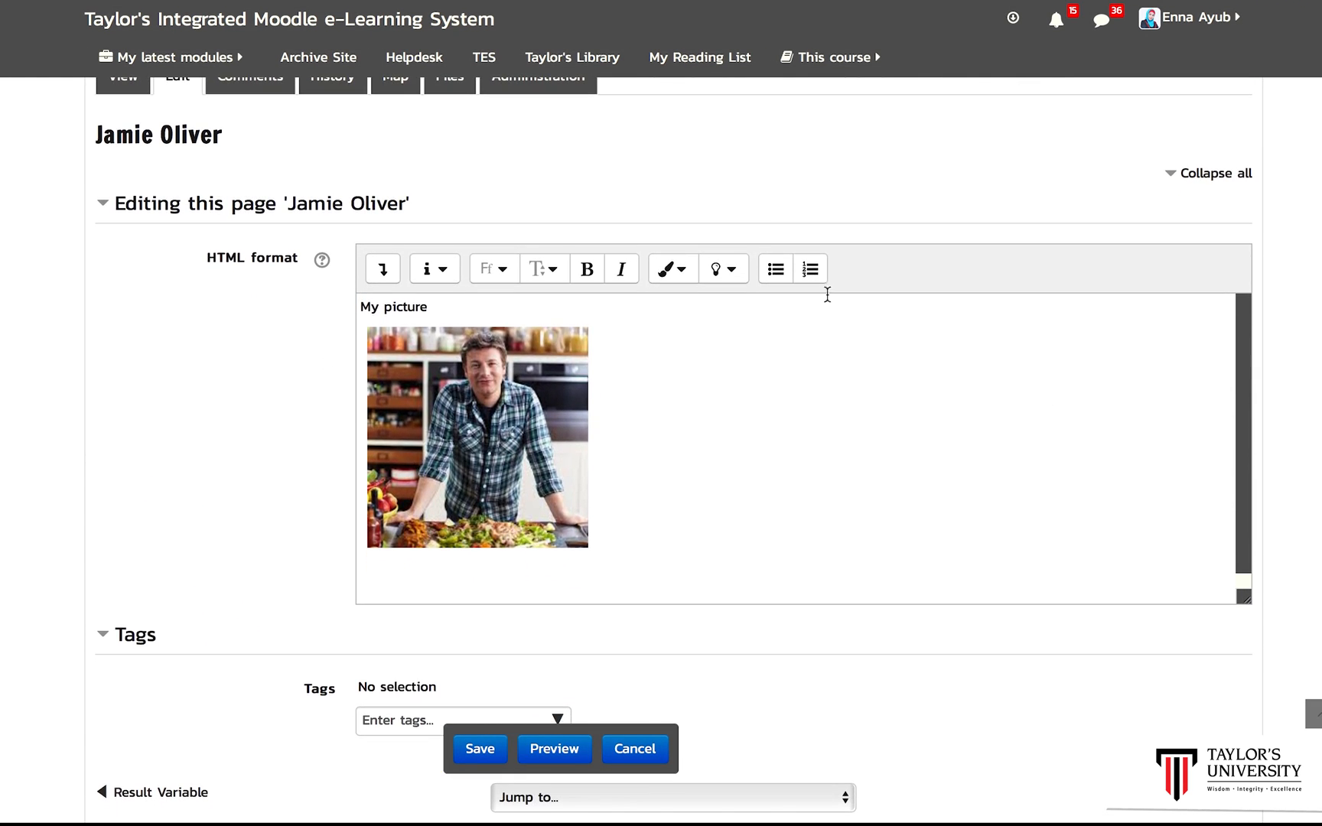
Step: Embed the YouTube video by its pasted source URL below the picture and save the Jamie Oliver page
{"action": "left_click", "coordinate": [385, 270]}
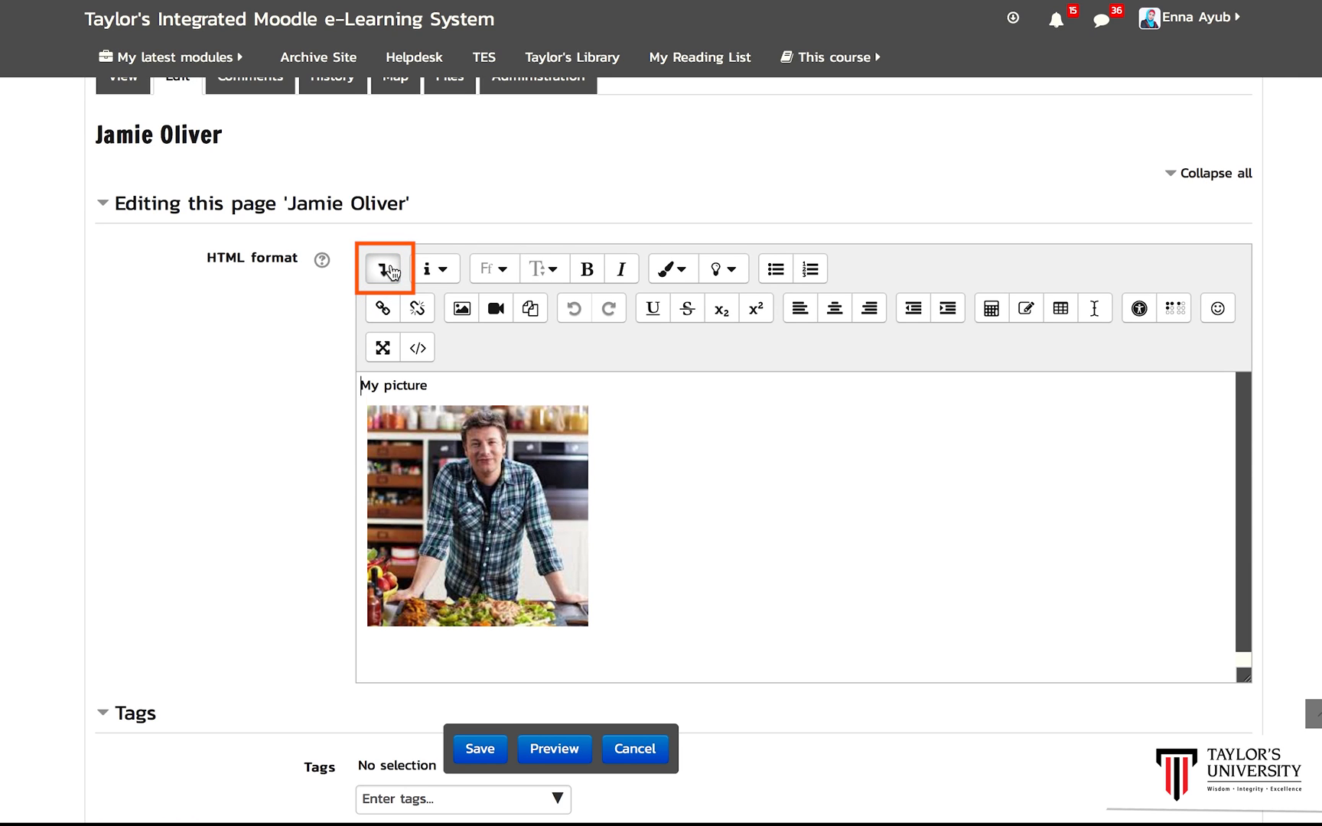
{"action": "left_click", "coordinate": [623, 626]}
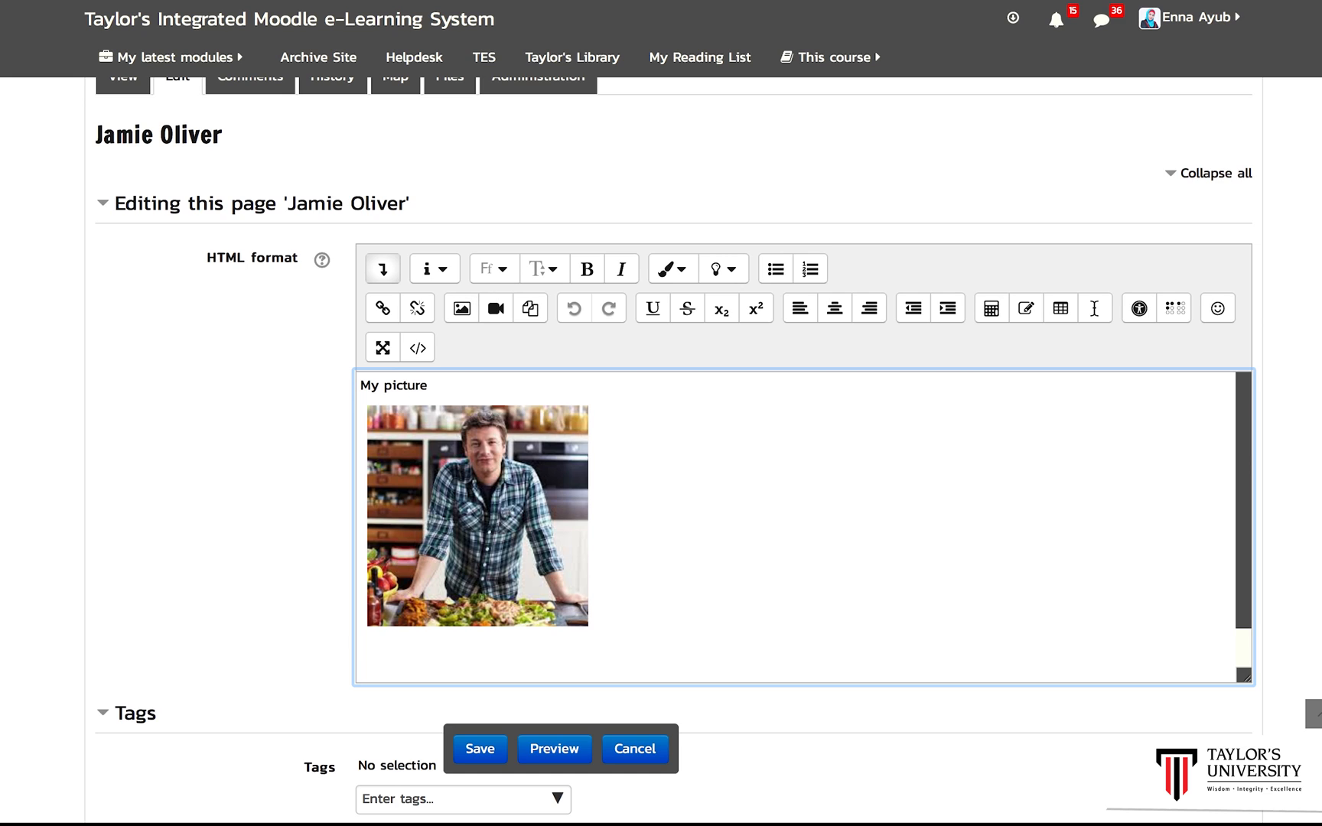
{"action": "left_click", "coordinate": [496, 309]}
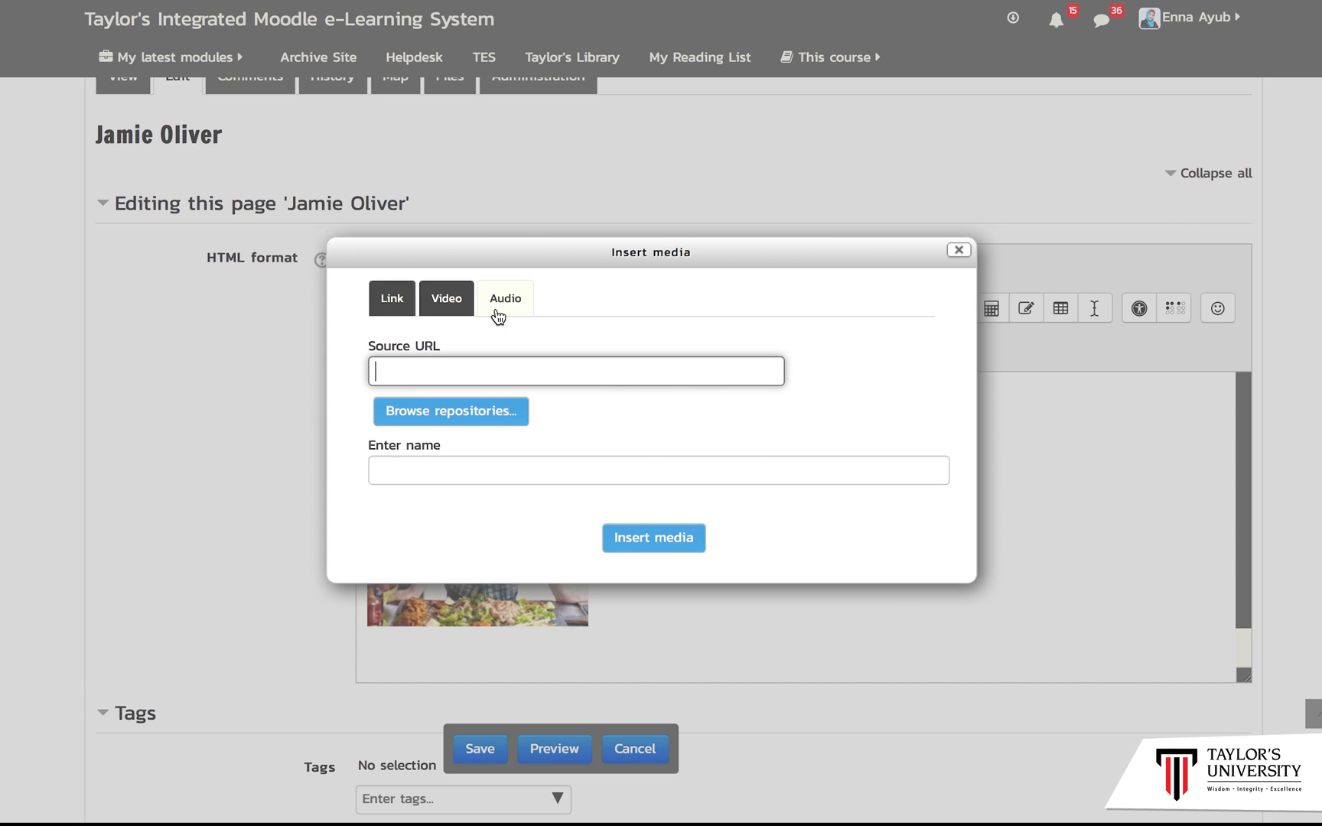
{"action": "left_click", "coordinate": [454, 300]}
{"action": "left_click", "coordinate": [455, 370]}
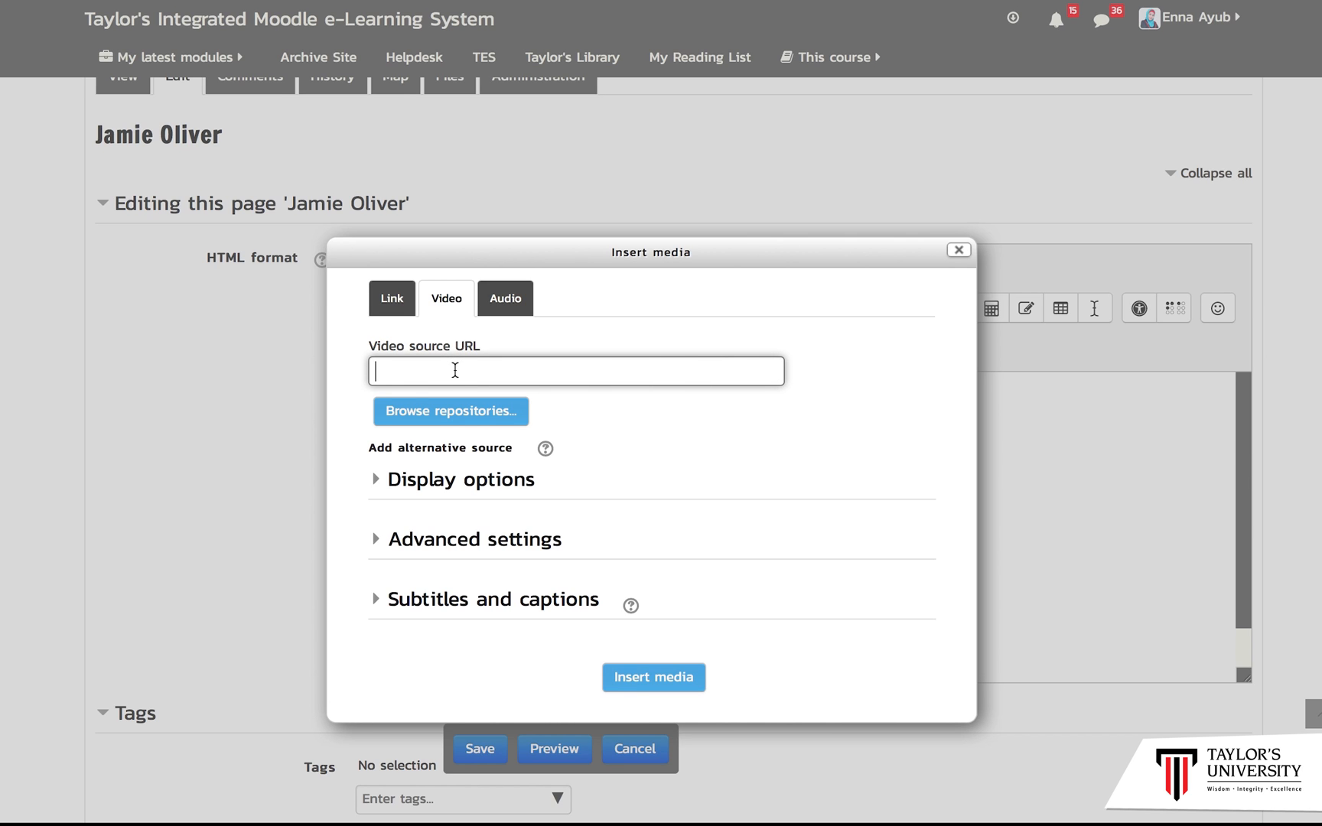
{"action": "type", "text": "https://www.youtube.com/watch?v=Y8dEz-u8KoA&frags=pl%2Cwn"}
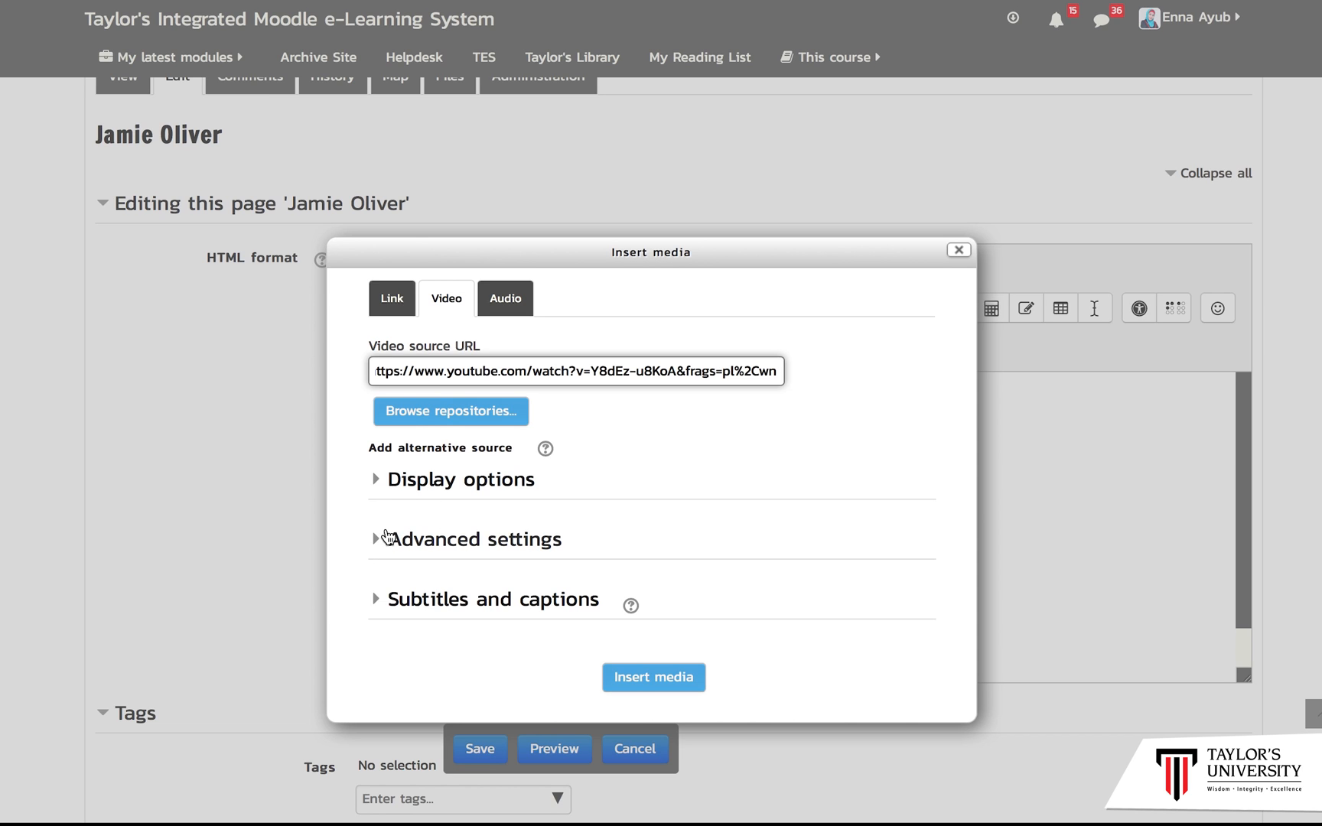
{"action": "left_click", "coordinate": [648, 675]}
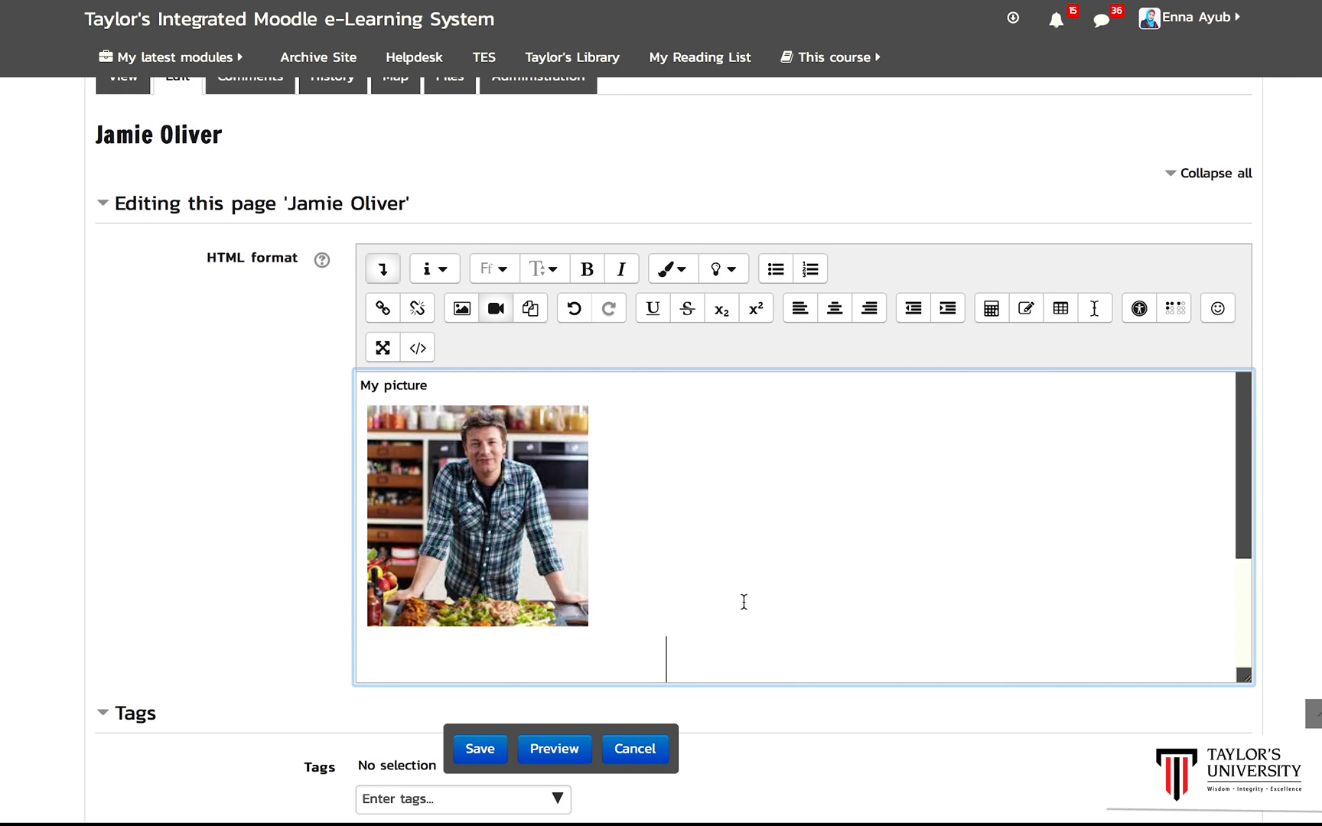
{"action": "left_click_drag", "start_coordinate": [1246, 535], "coordinate": [1253, 657]}
{"action": "left_click", "coordinate": [489, 753]}
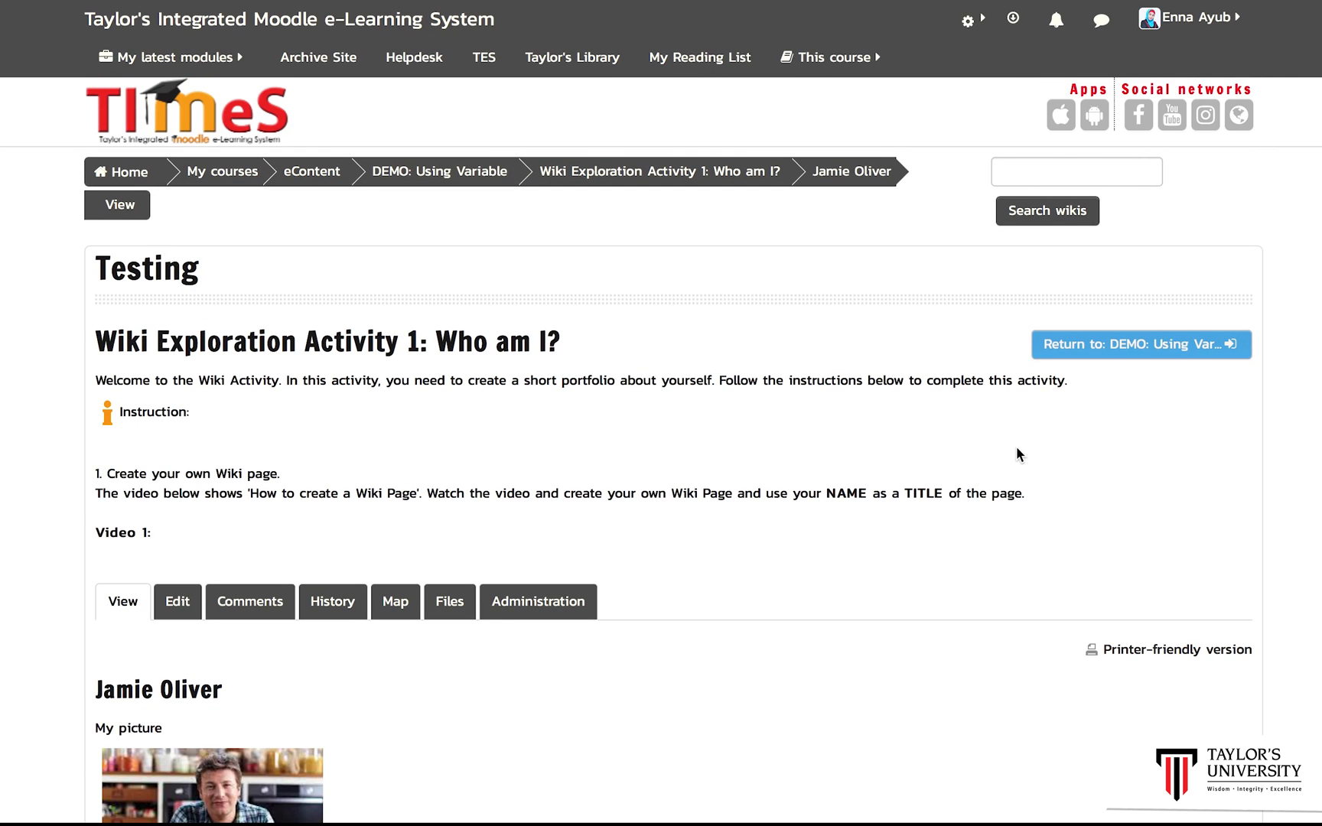
Step: Play the embedded video and scroll through the saved Jamie Oliver page
{"action": "scroll", "coordinate": [661, 449], "scroll_direction": "down", "scroll_amount": 6}
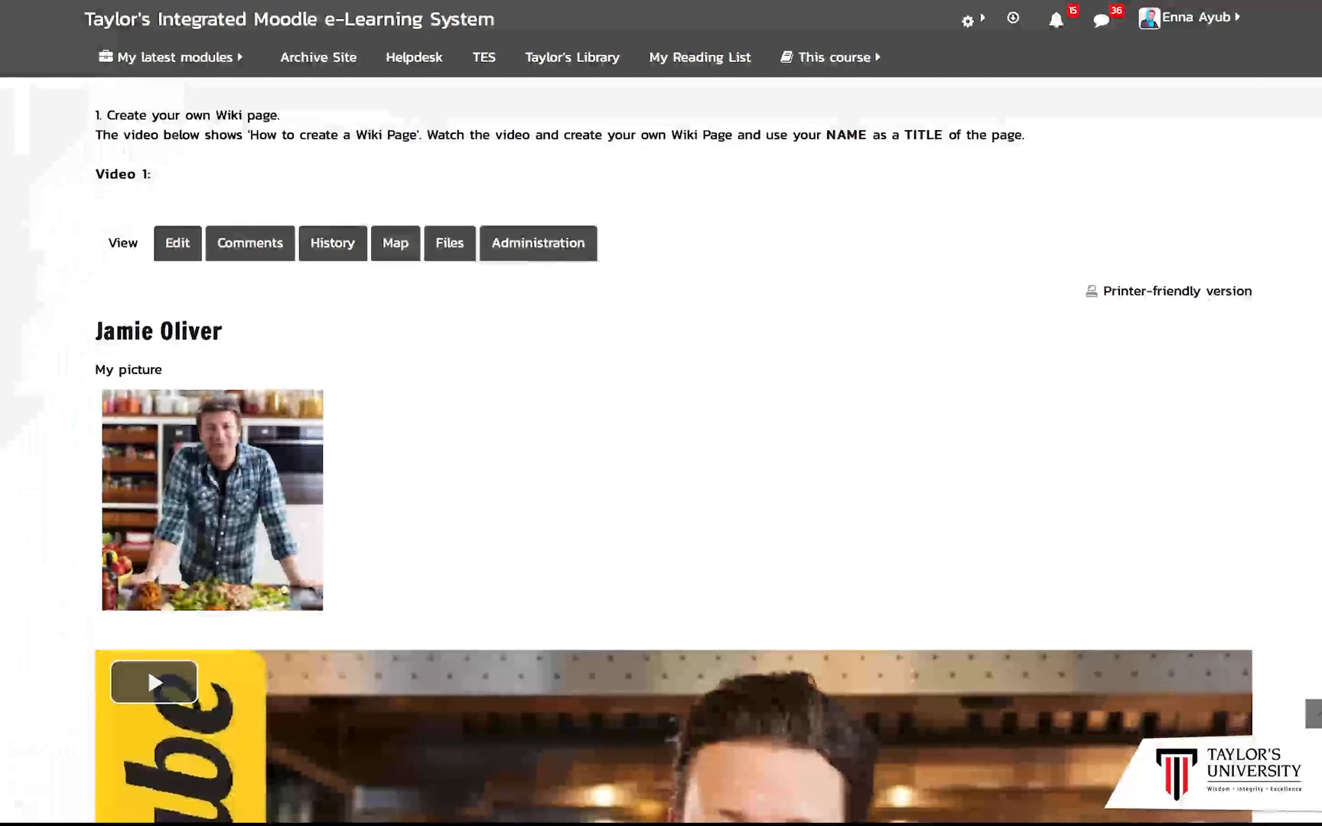
{"action": "scroll", "coordinate": [673, 450], "scroll_direction": "down", "scroll_amount": 4}
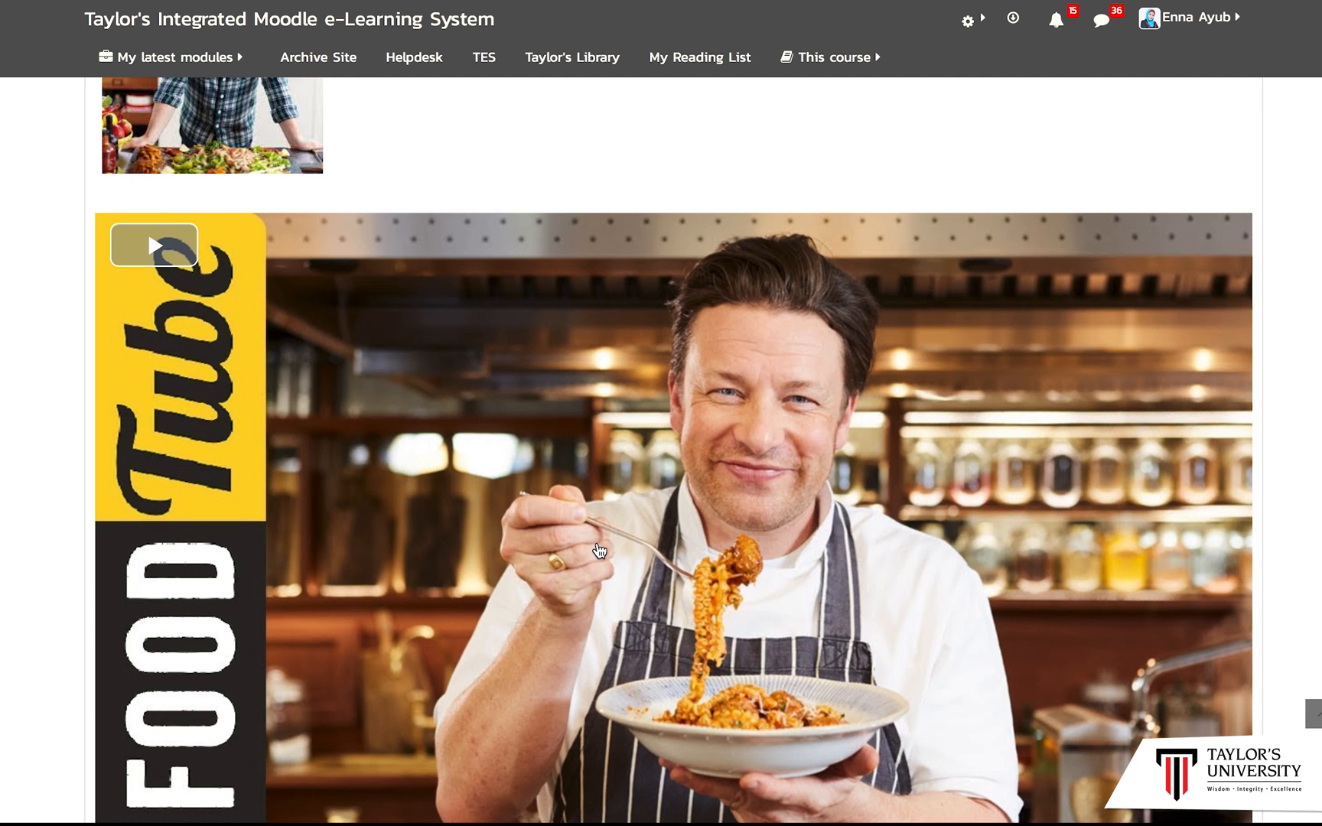
{"action": "left_click", "coordinate": [162, 230]}
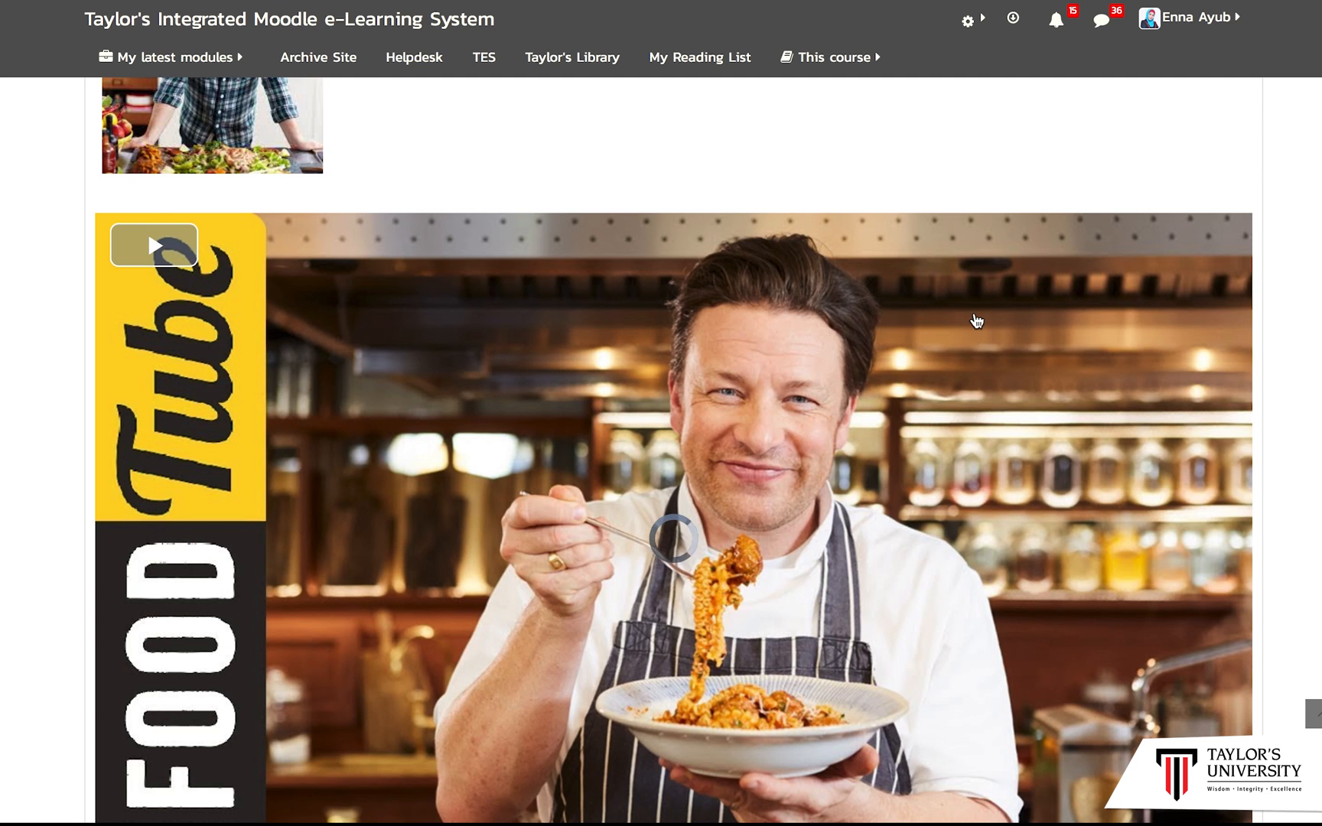
{"action": "scroll", "coordinate": [673, 450], "scroll_direction": "down", "scroll_amount": 2}
{"action": "scroll", "coordinate": [673, 450], "scroll_direction": "up", "scroll_amount": 1}
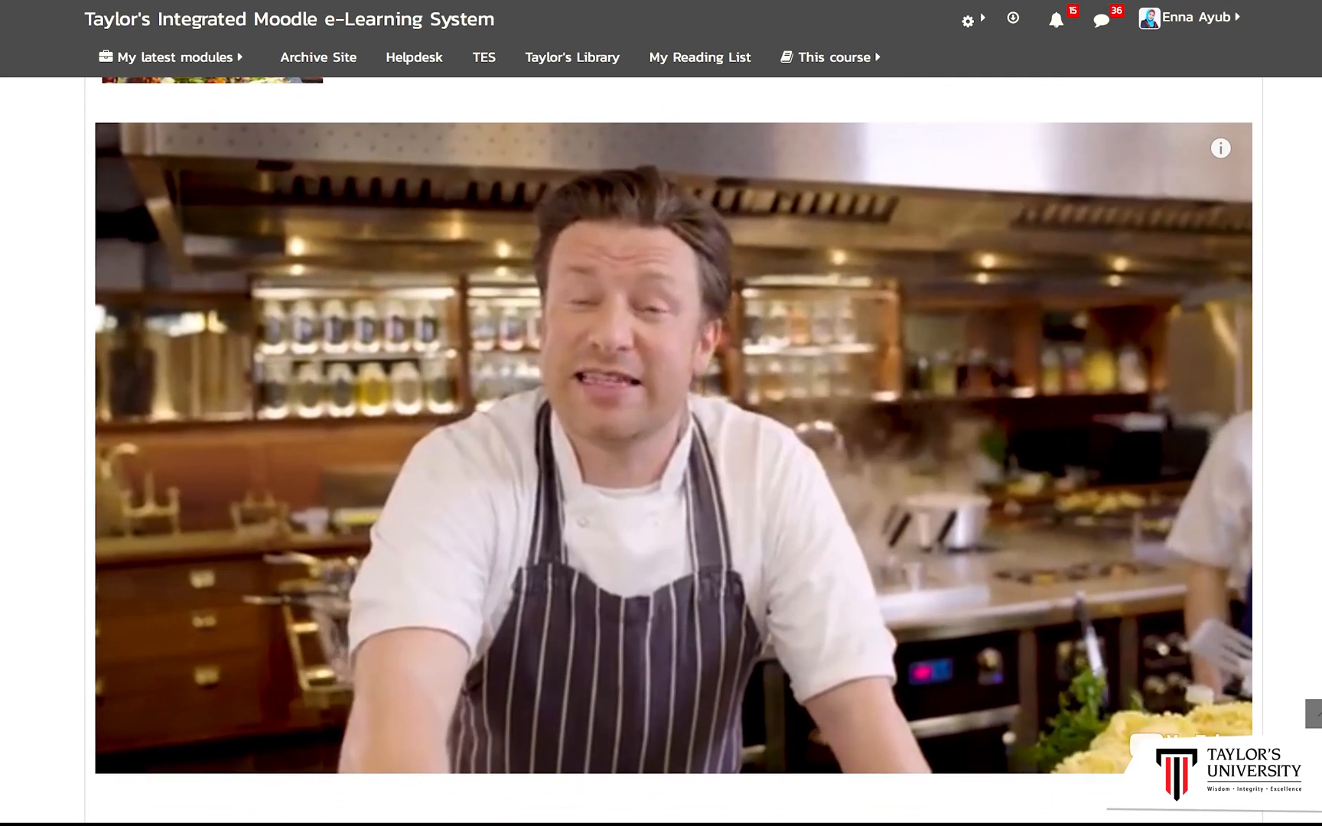
{"action": "scroll", "coordinate": [674, 450], "scroll_direction": "down", "scroll_amount": 1}
{"action": "scroll", "coordinate": [674, 414], "scroll_direction": "down", "scroll_amount": 3}
{"action": "scroll", "coordinate": [674, 413], "scroll_direction": "up", "scroll_amount": 2}
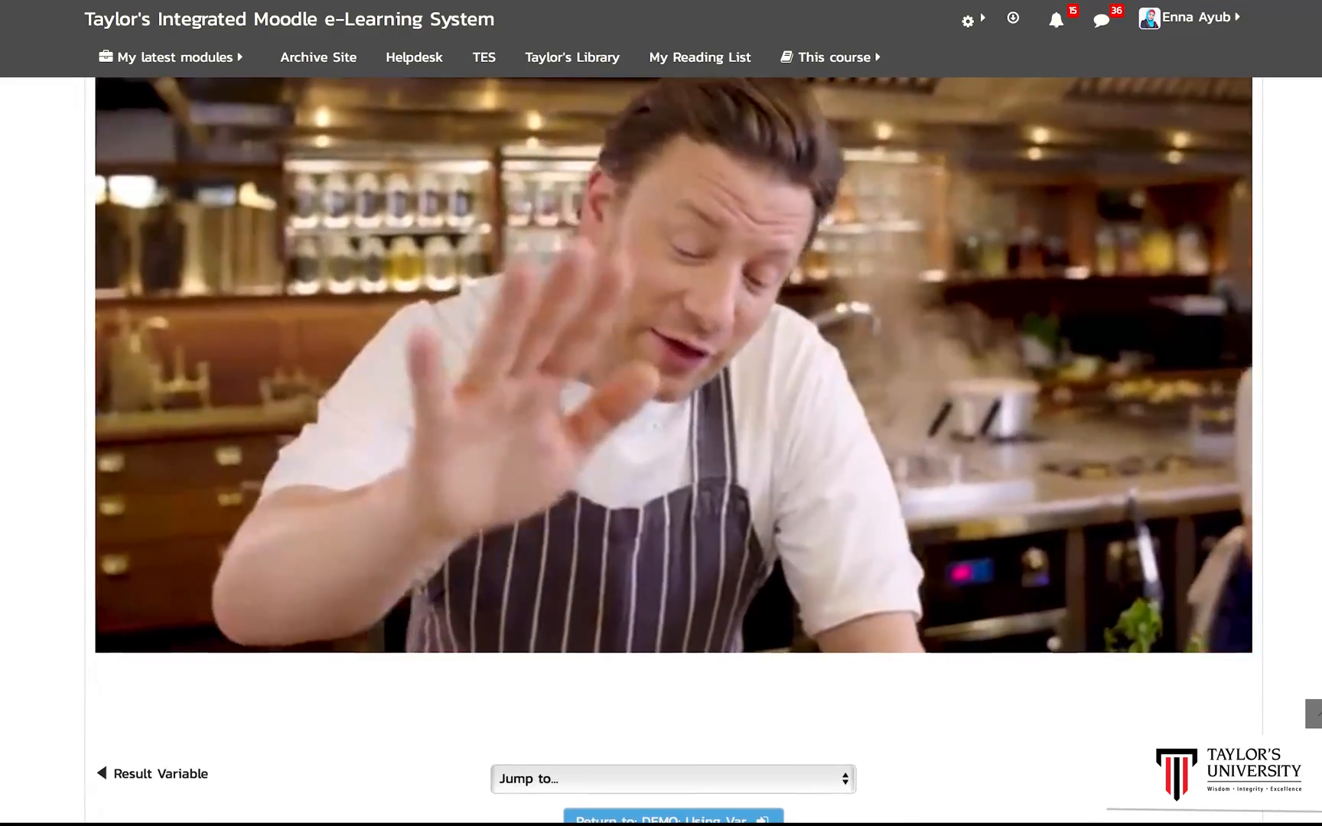
{"action": "scroll", "coordinate": [674, 450], "scroll_direction": "up", "scroll_amount": 6}
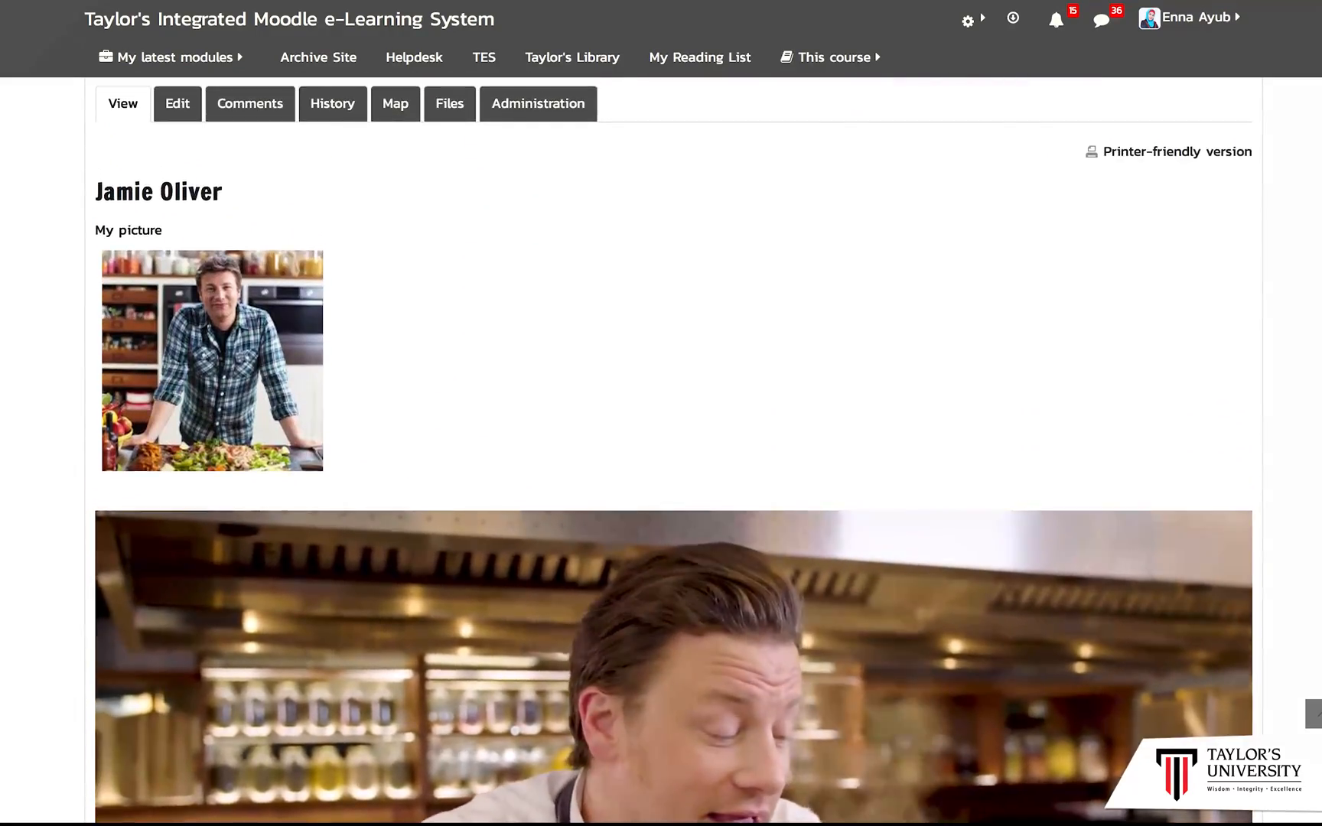
{"action": "scroll", "coordinate": [674, 450], "scroll_direction": "down", "scroll_amount": 4}
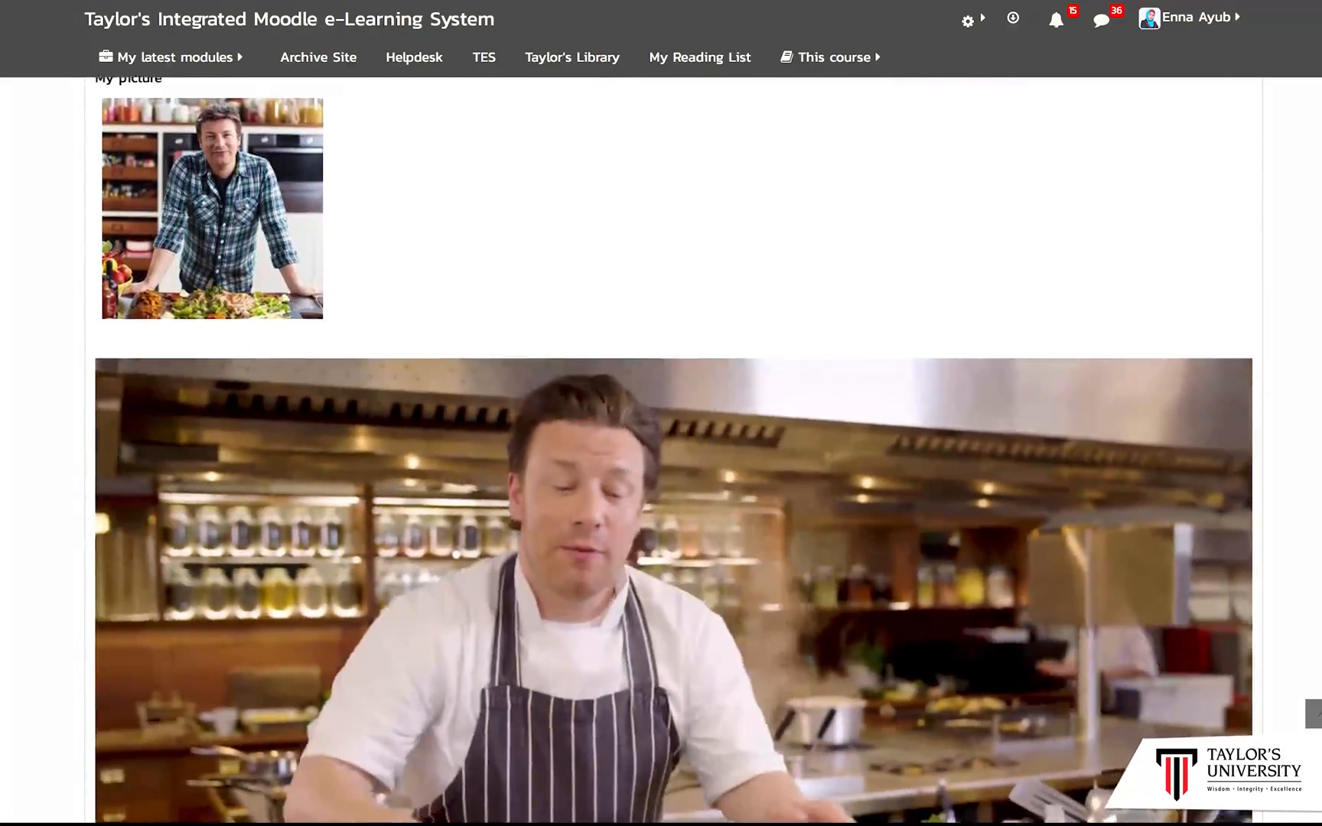
{"action": "scroll", "coordinate": [674, 450], "scroll_direction": "up", "scroll_amount": 10}
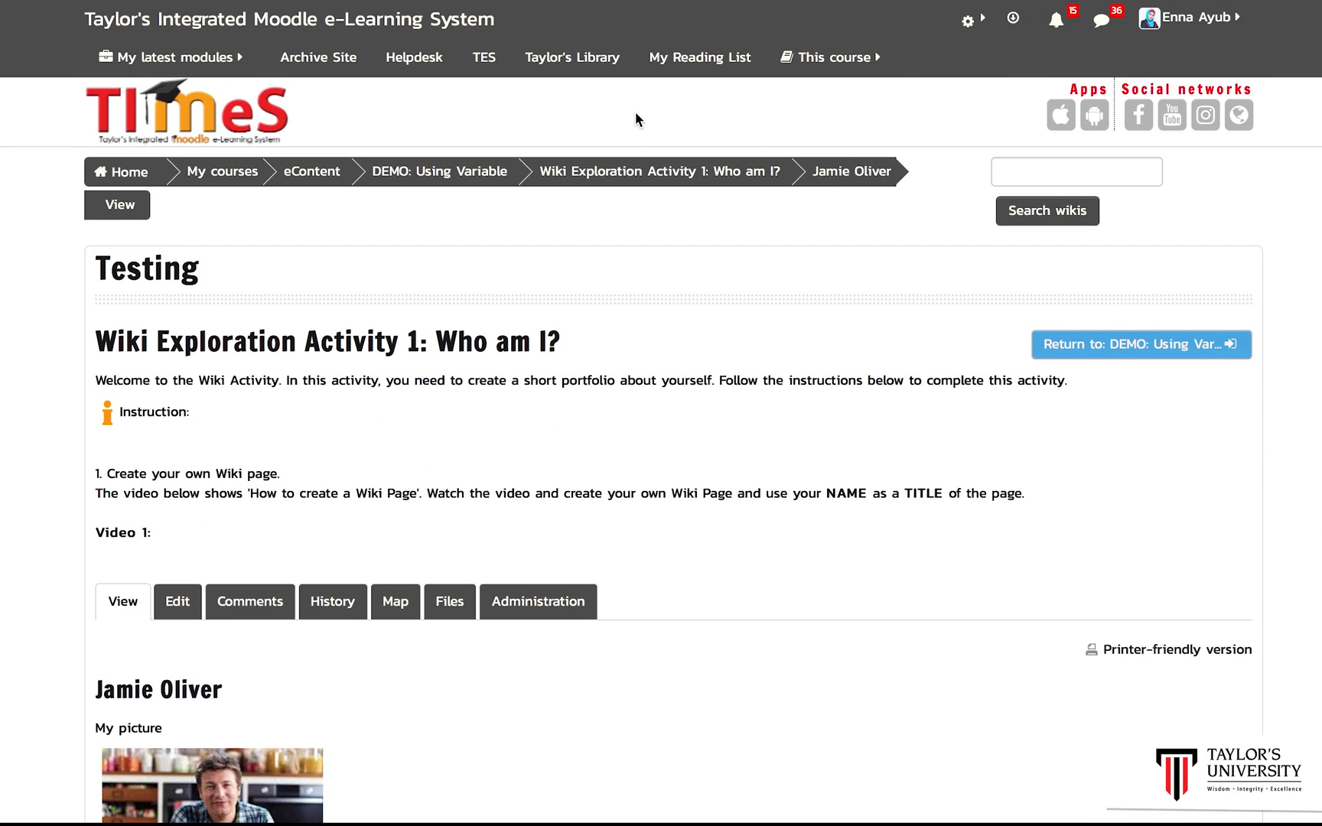
Step: Navigate from the wiki Homepage through My Fav Chefs to the Jamie Oliver page and review it
{"action": "left_click", "coordinate": [632, 176]}
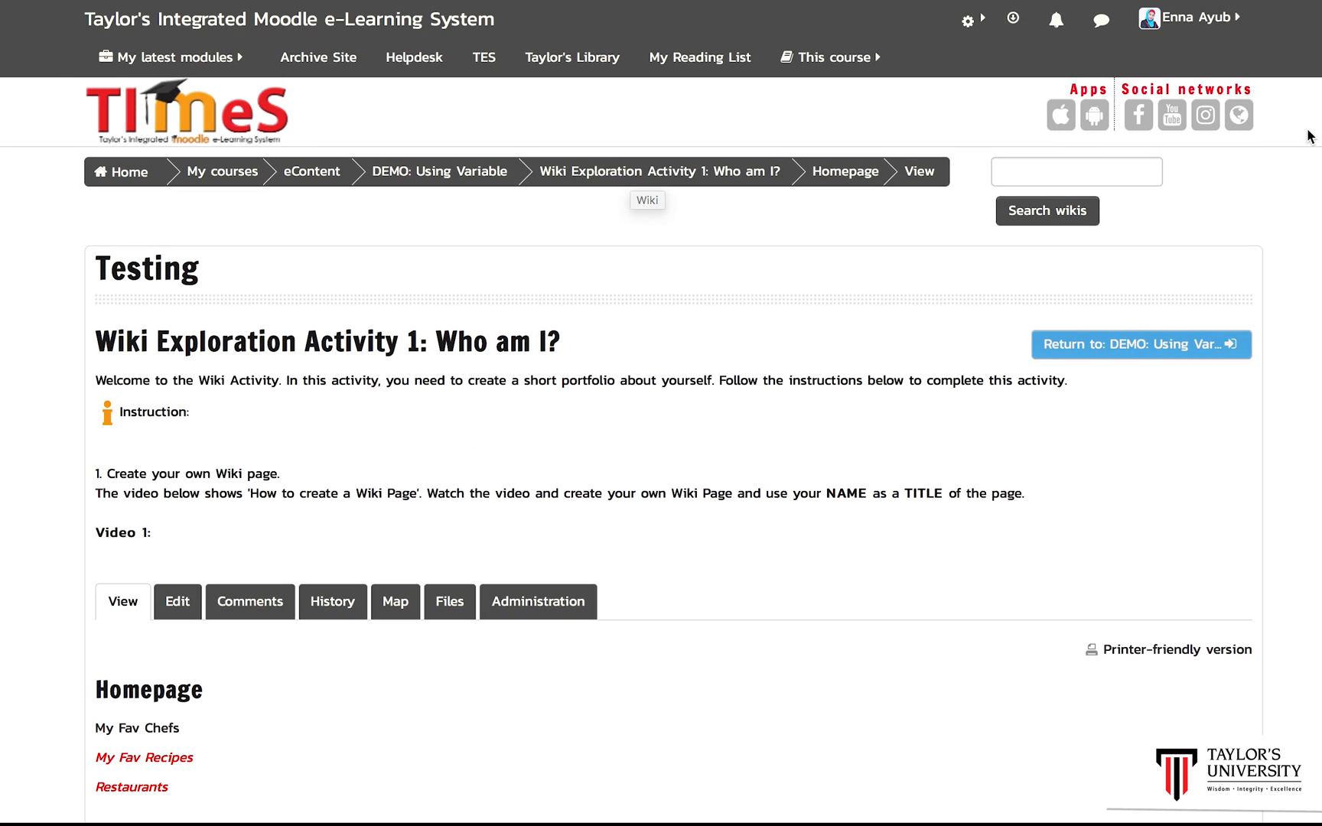
{"action": "scroll", "coordinate": [661, 413], "scroll_direction": "down", "scroll_amount": 3}
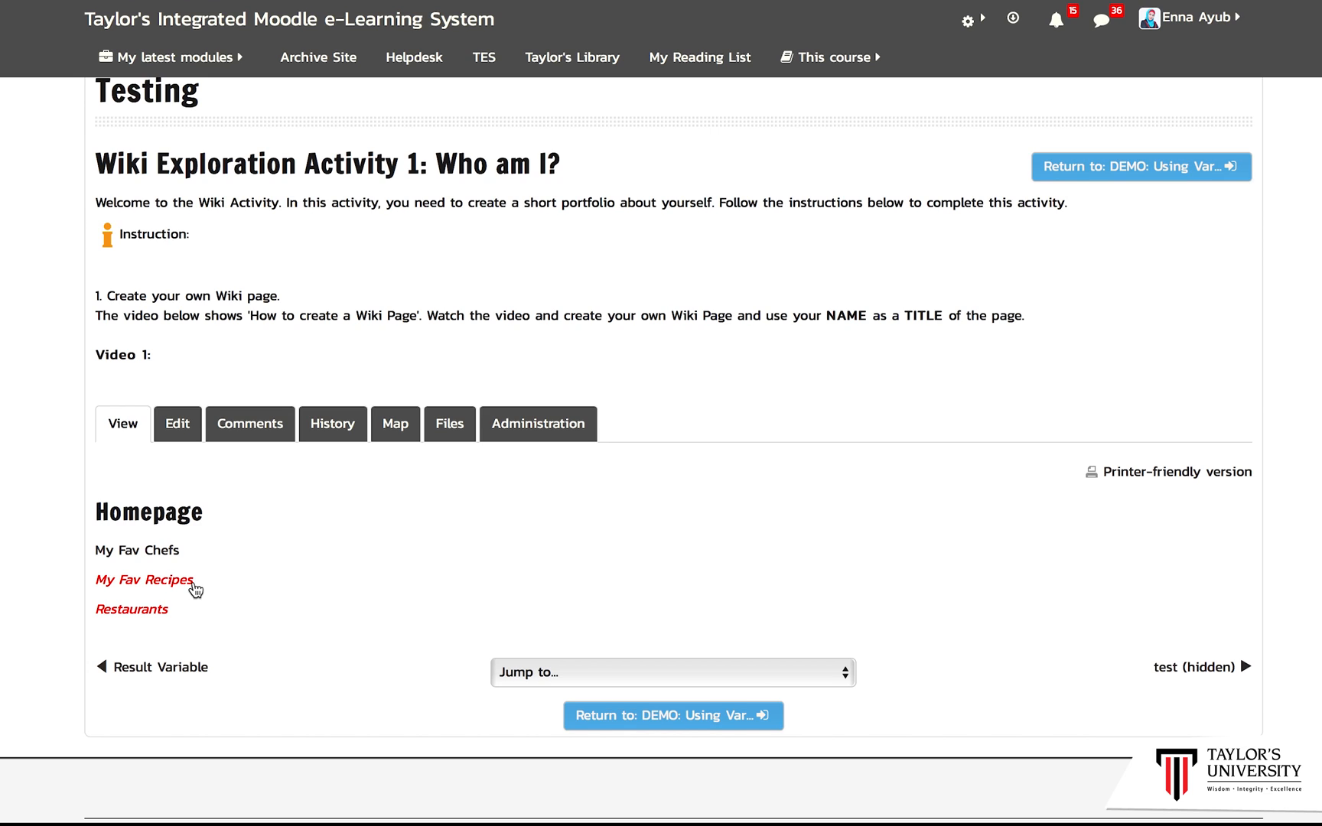
{"action": "left_click", "coordinate": [164, 551]}
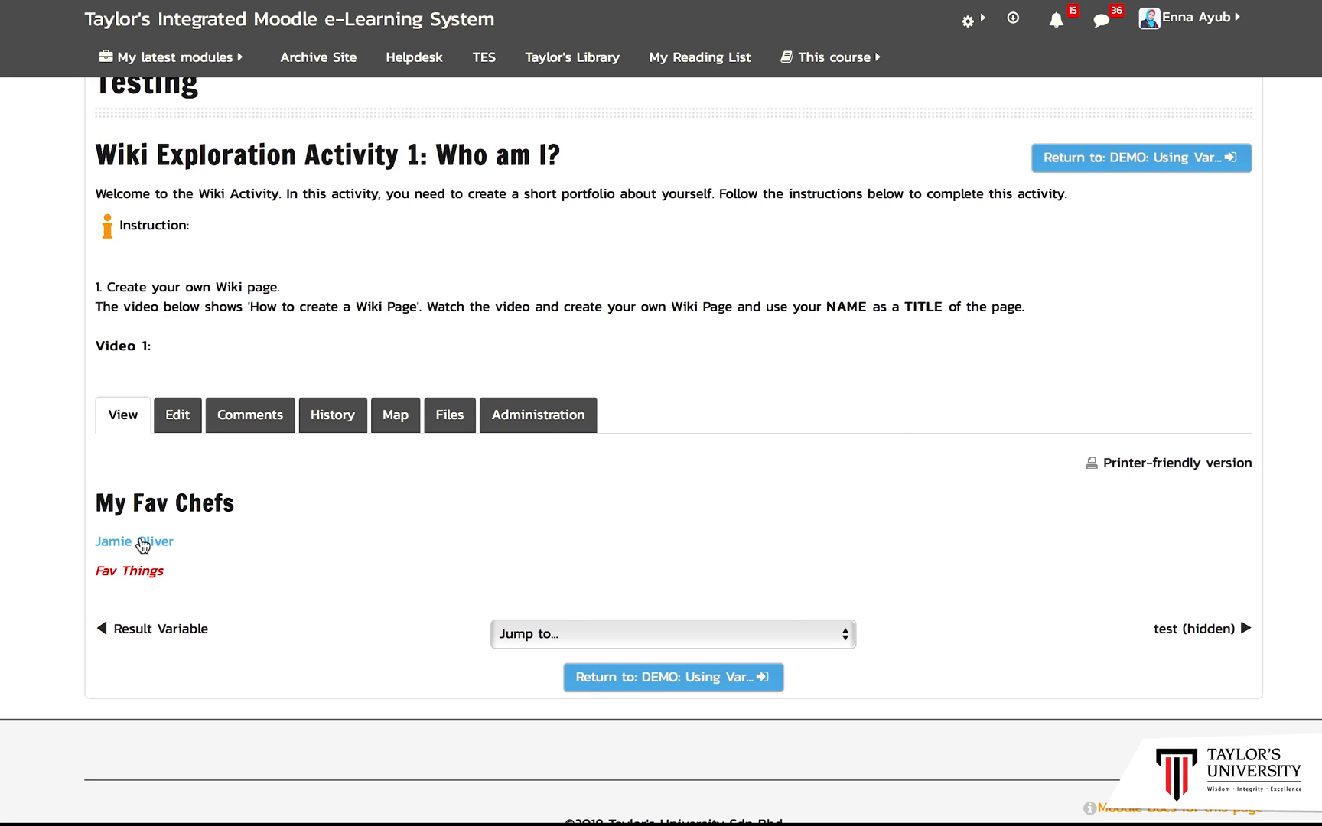
{"action": "left_click", "coordinate": [142, 544]}
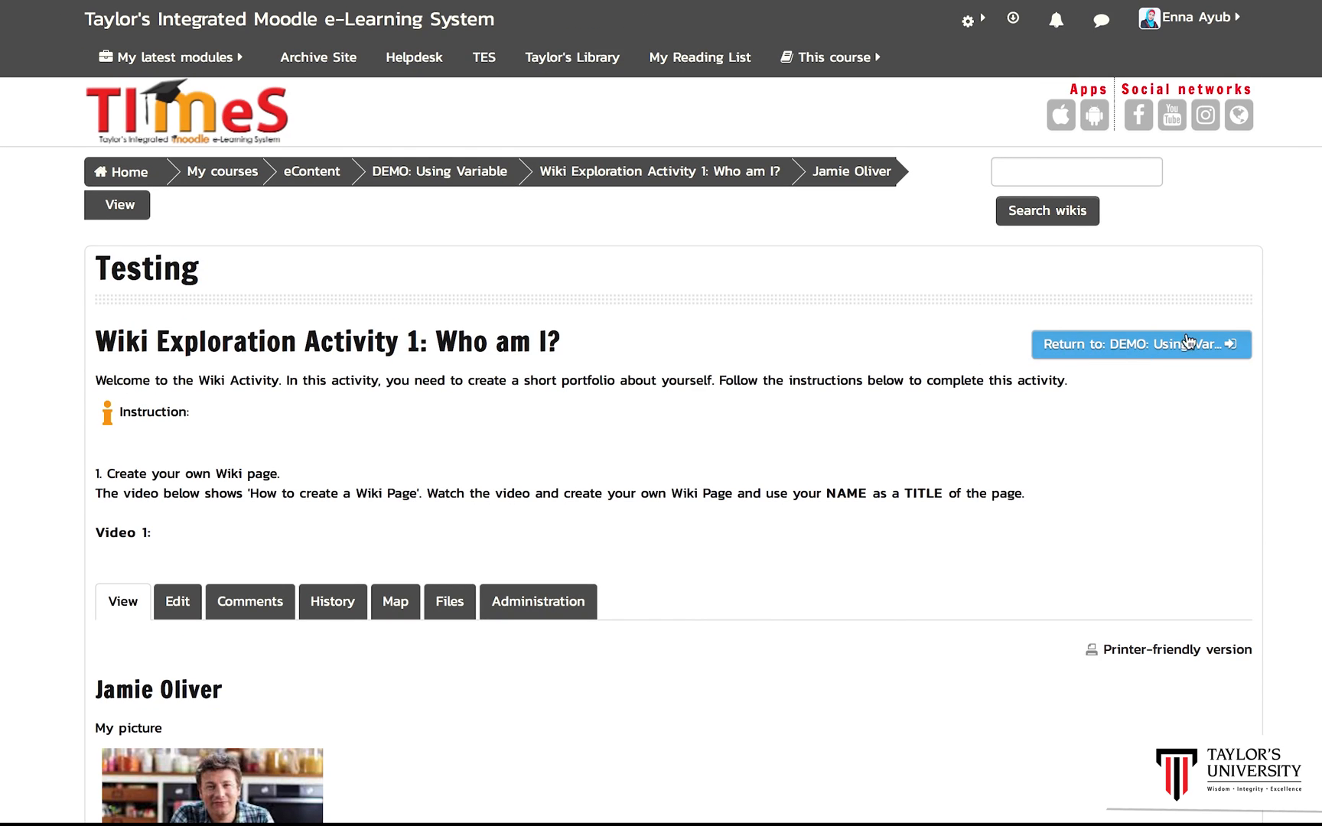
{"action": "scroll", "coordinate": [661, 451], "scroll_direction": "down", "scroll_amount": 3}
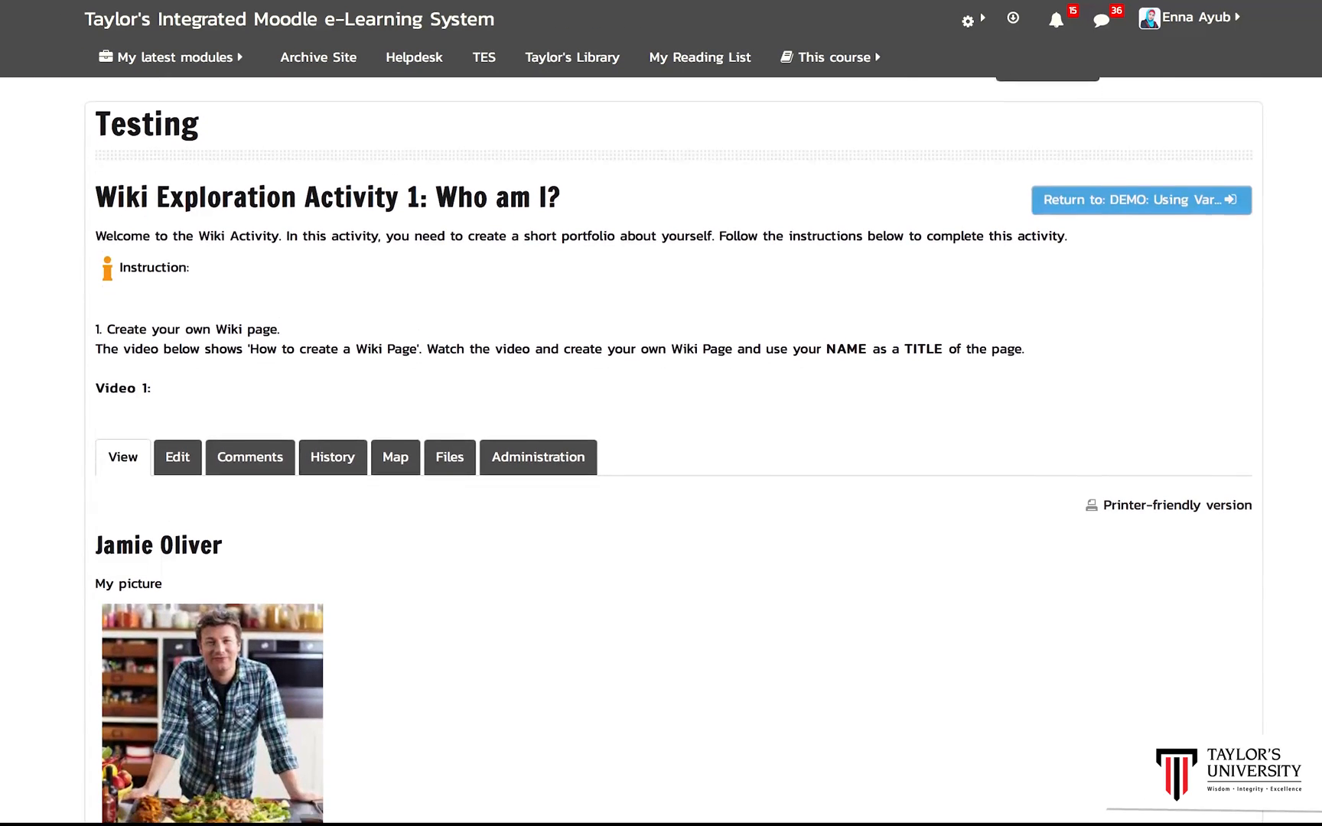
{"action": "scroll", "coordinate": [661, 452], "scroll_direction": "down", "scroll_amount": 2}
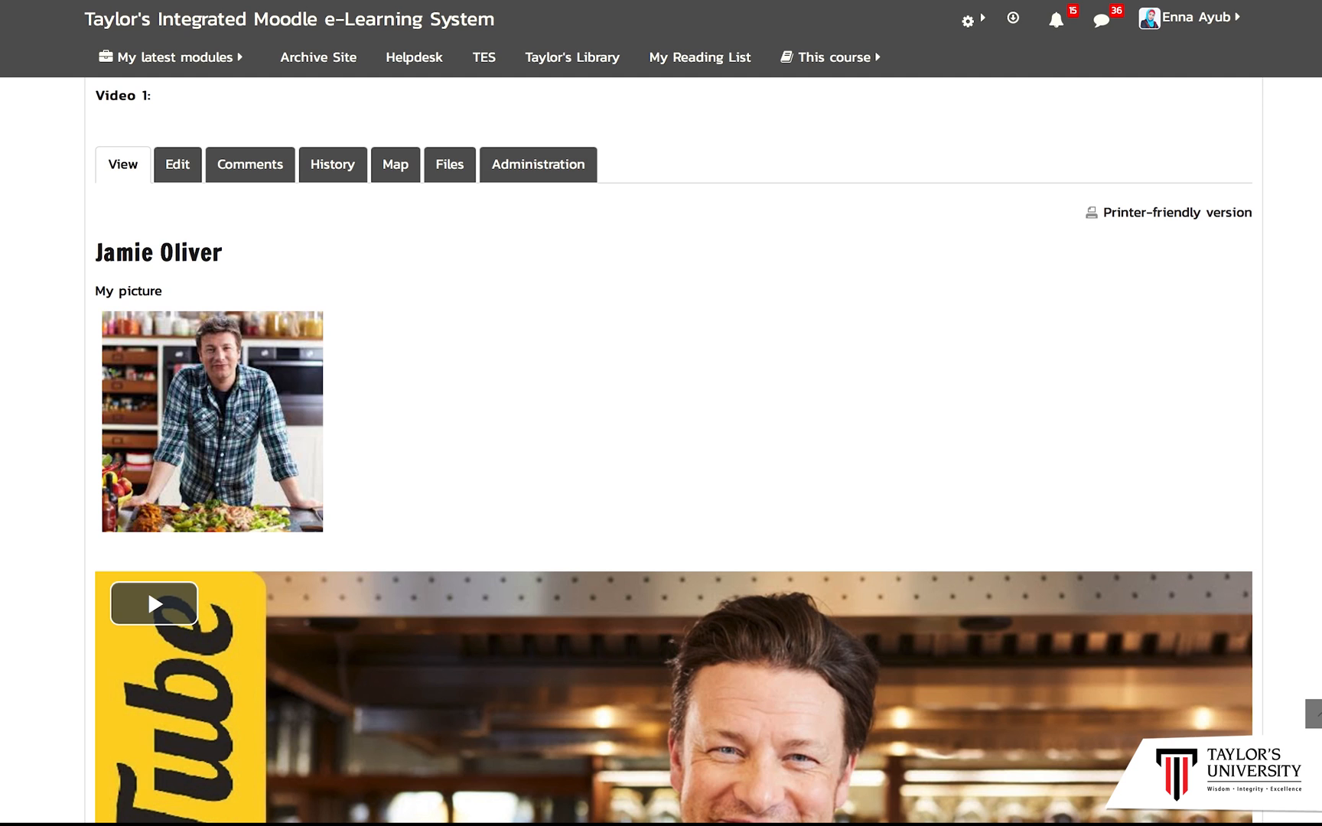
{"action": "scroll", "coordinate": [661, 451], "scroll_direction": "down", "scroll_amount": 3}
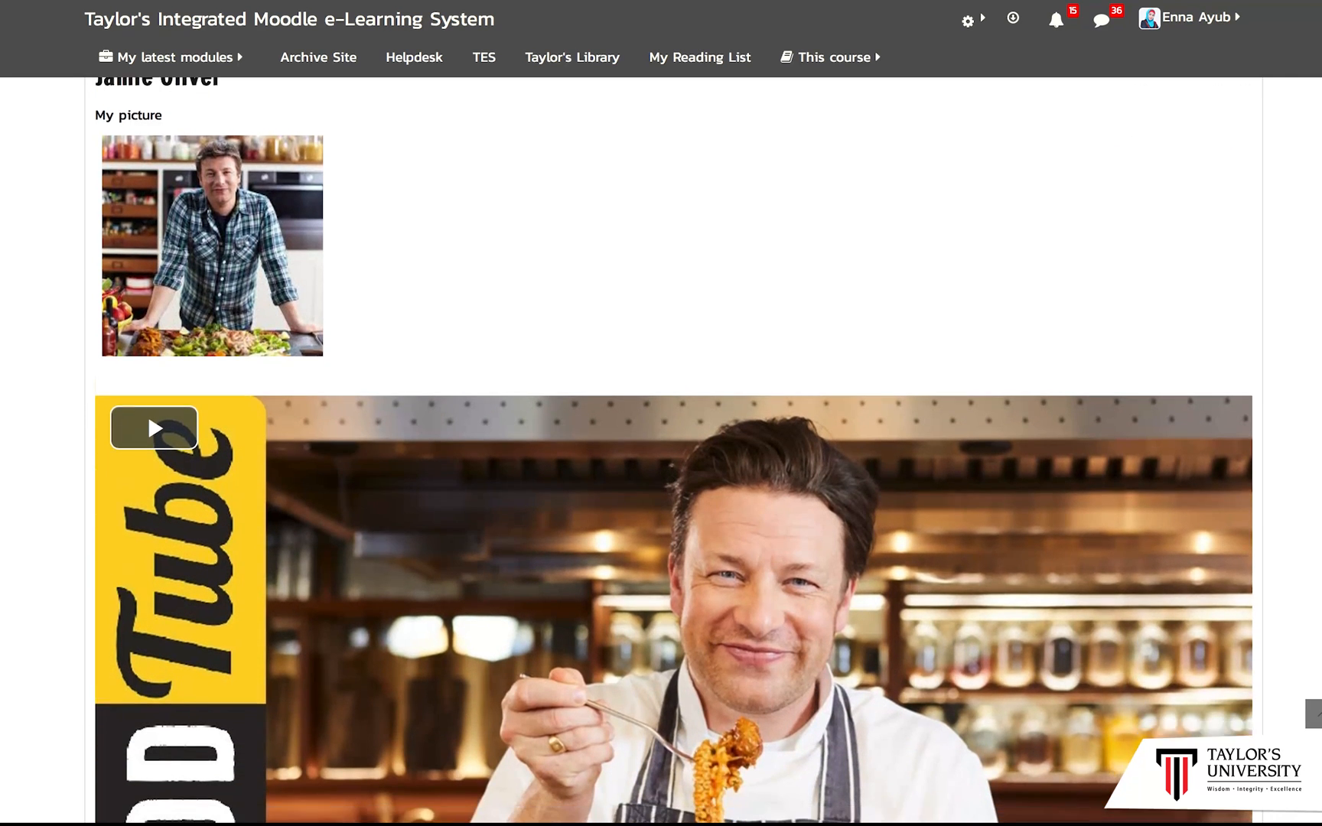
{"action": "scroll", "coordinate": [661, 452], "scroll_direction": "down", "scroll_amount": 2}
{"action": "scroll", "coordinate": [661, 452], "scroll_direction": "up", "scroll_amount": 6}
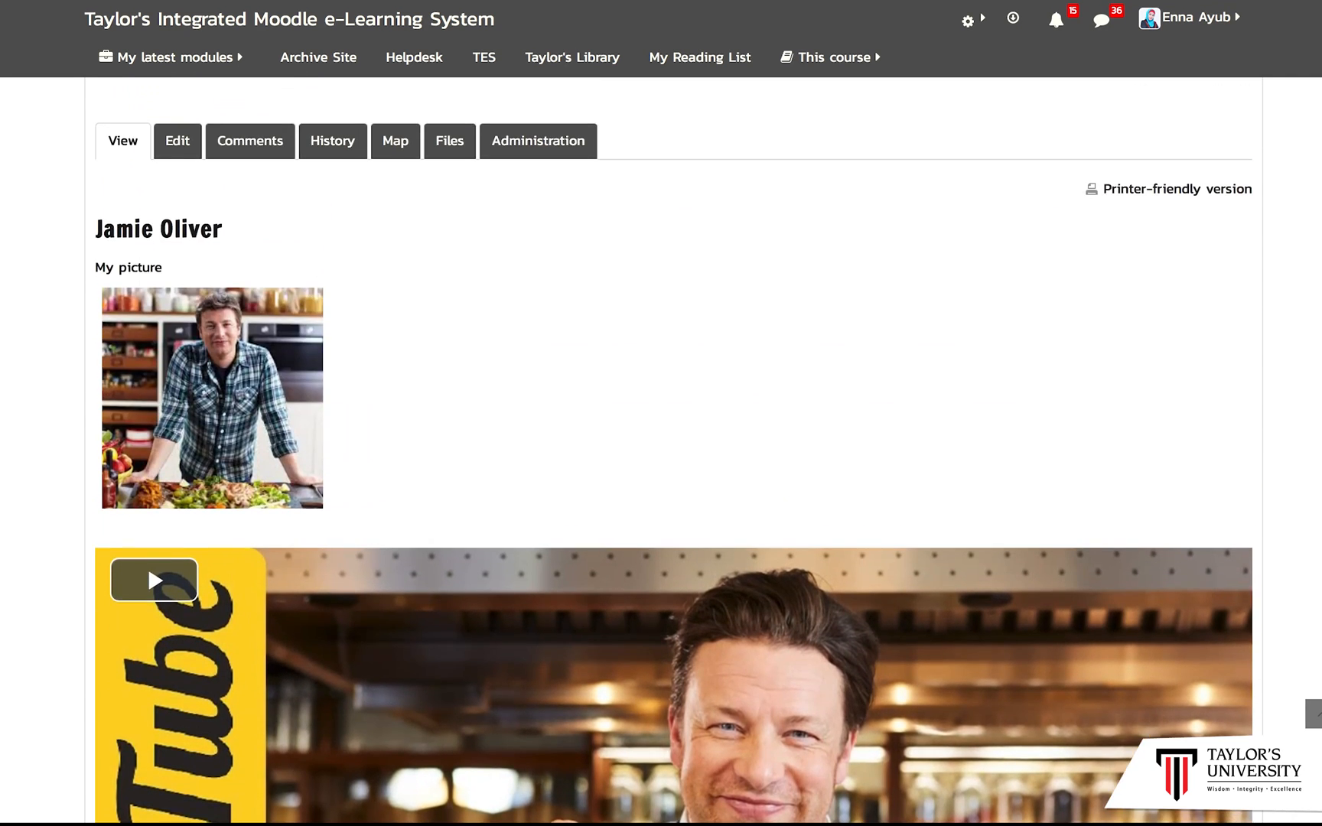
{"action": "scroll", "coordinate": [994, 349], "scroll_direction": "down", "scroll_amount": 1}
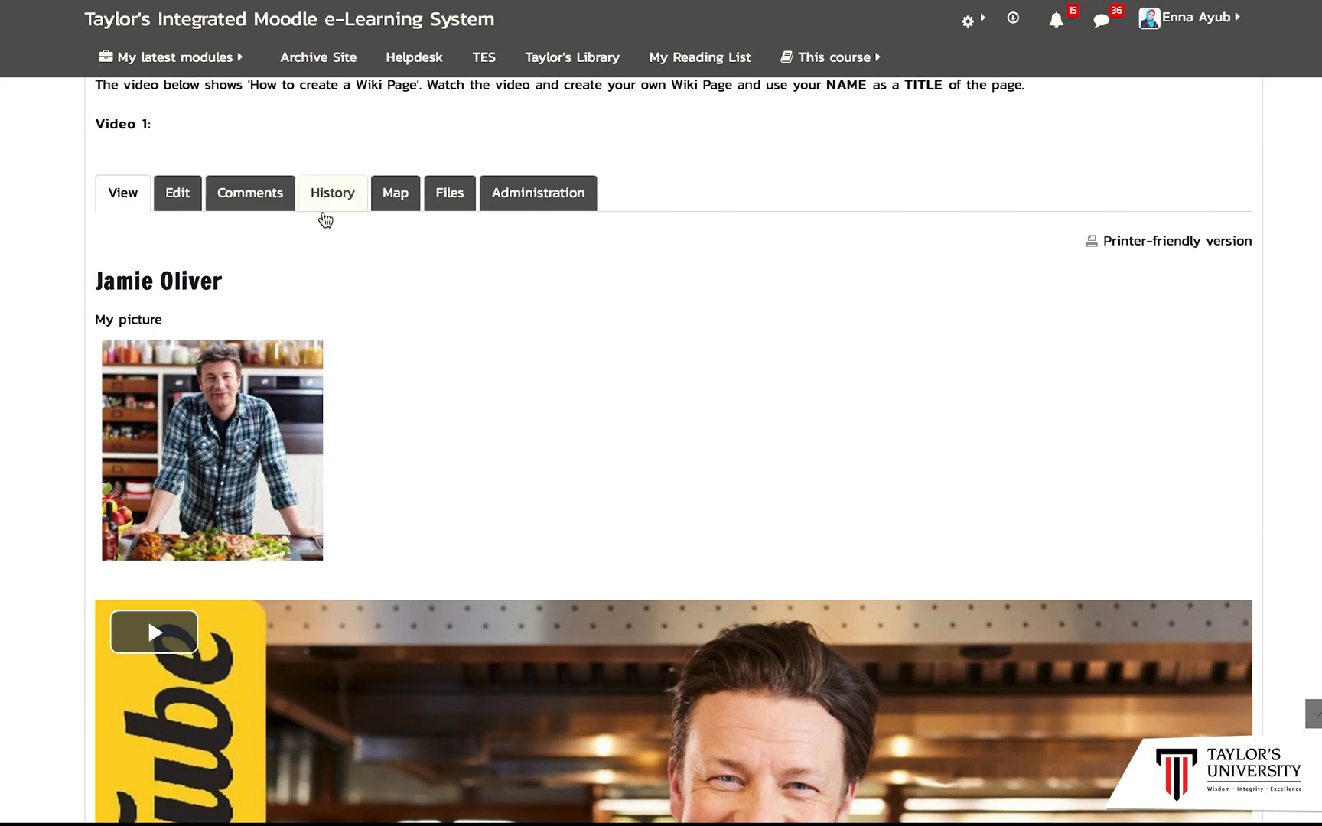
Step: Add the line "I'd like to show you some of my fav recipe . . ." below the picture and save the page
{"action": "left_click", "coordinate": [188, 204]}
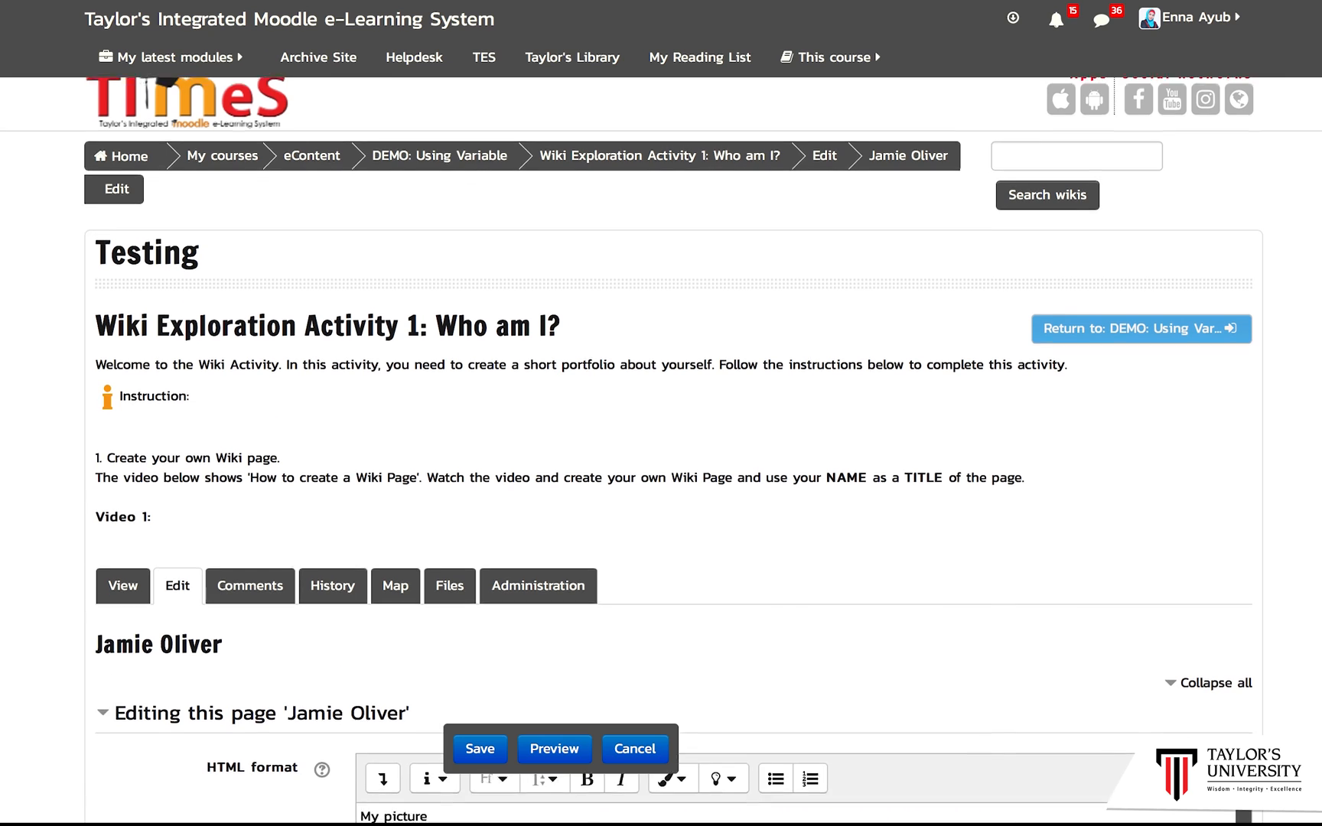
{"action": "scroll", "coordinate": [188, 203], "scroll_direction": "down", "scroll_amount": 2}
{"action": "scroll", "coordinate": [688, 584], "scroll_direction": "down", "scroll_amount": 4}
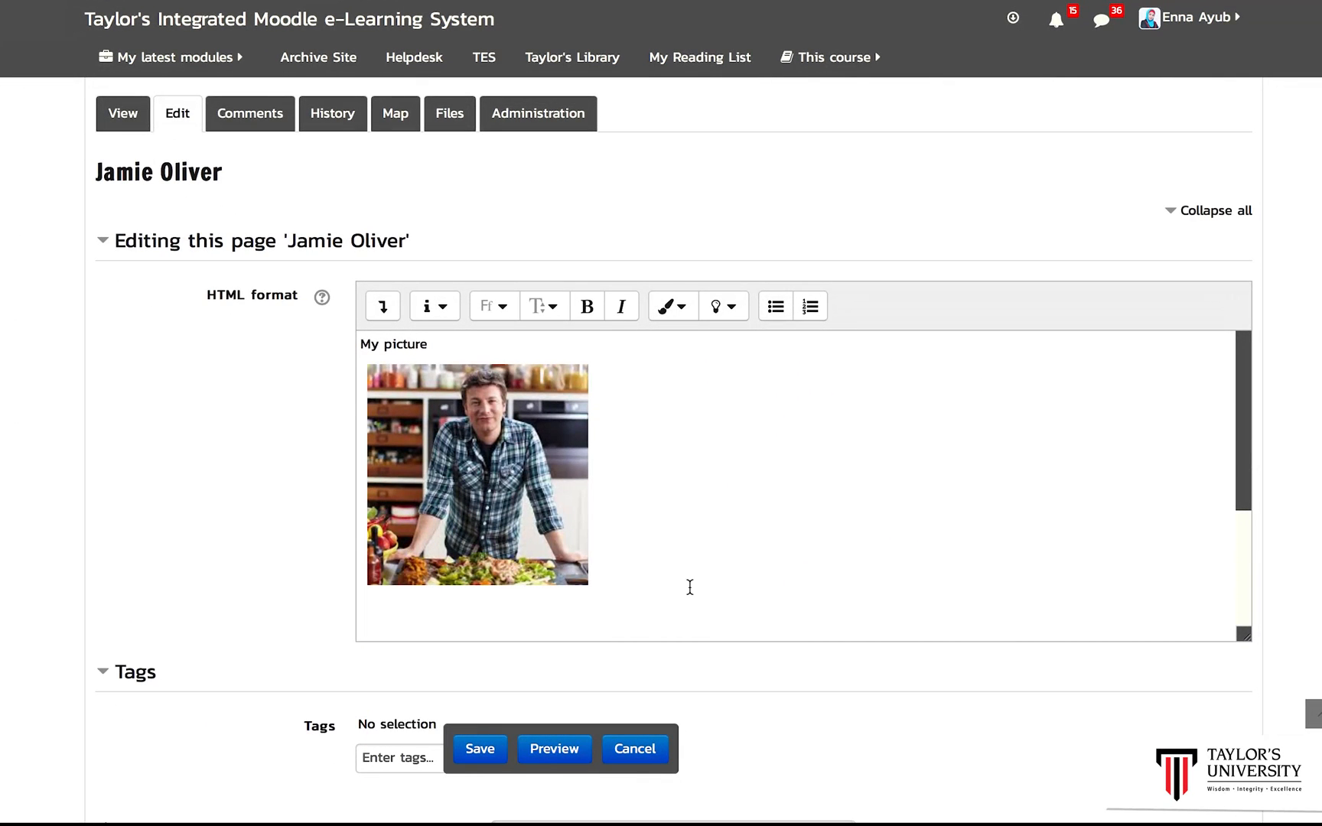
{"action": "left_click", "coordinate": [629, 590]}
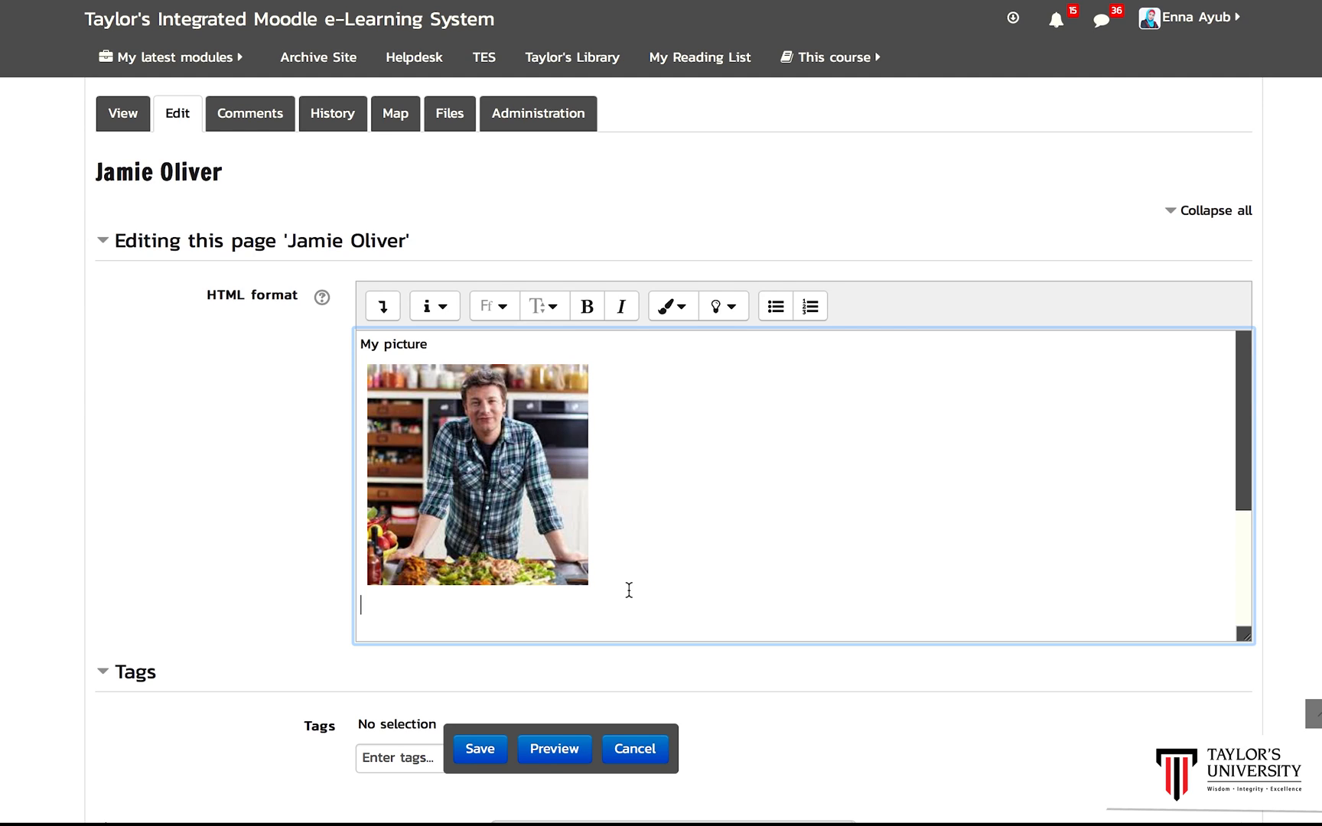
{"action": "type", "text": "I'd like to show you some "}
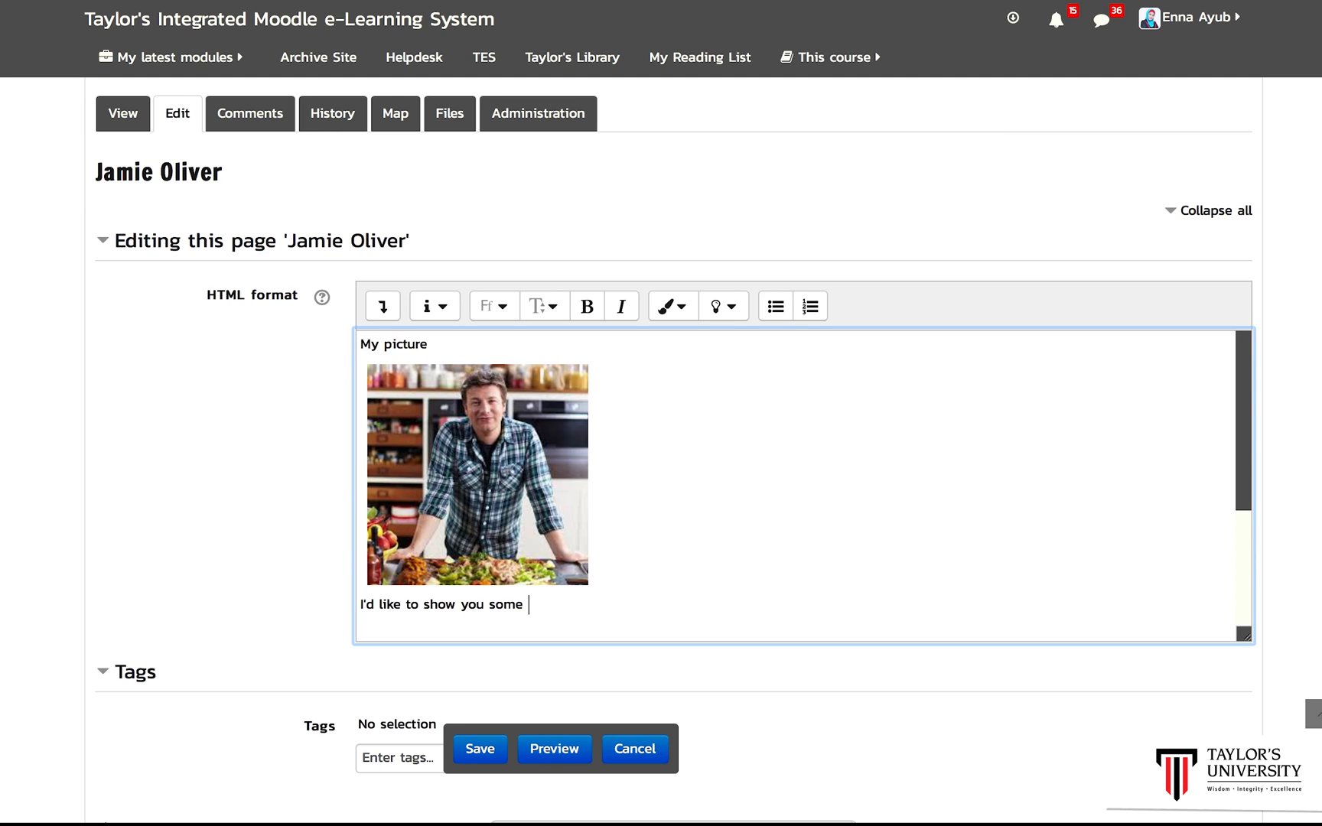
{"action": "type", "text": "of my fav recipe . . ."}
{"action": "left_click_drag", "start_coordinate": [1239, 496], "coordinate": [750, 655]}
{"action": "left_click", "coordinate": [493, 753]}
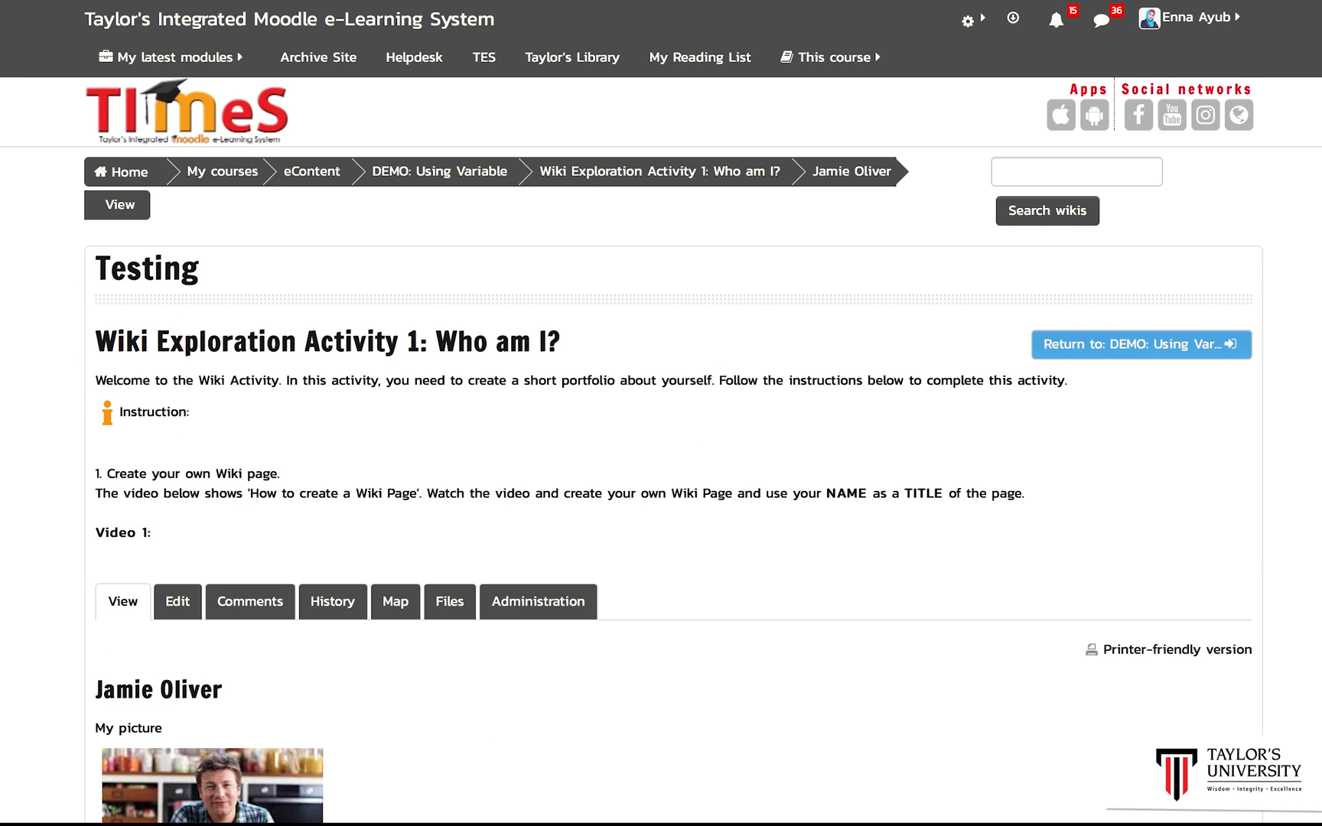
Step: Review the Jamie Oliver page's version history and the wiki map's page list
{"action": "scroll", "coordinate": [661, 452], "scroll_direction": "down", "scroll_amount": 5}
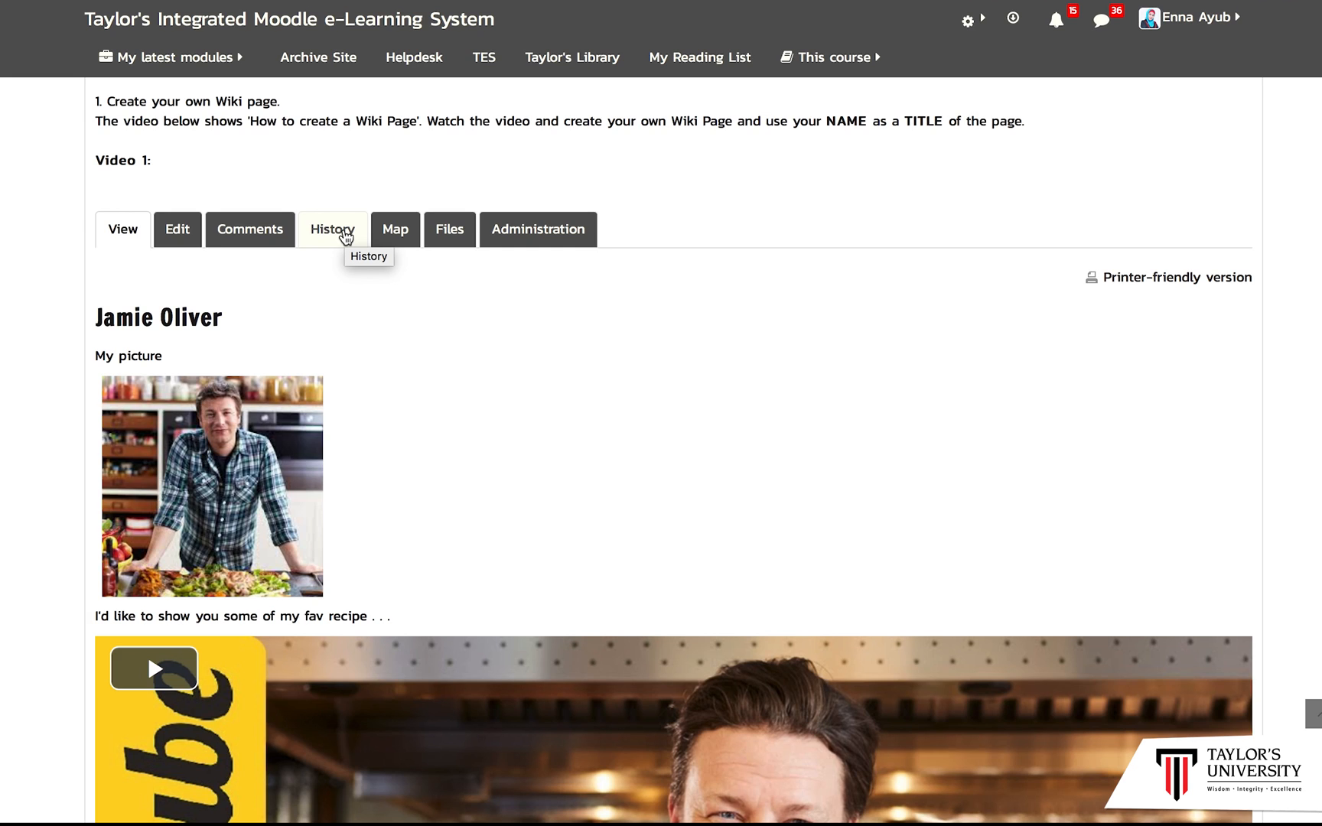
{"action": "left_click", "coordinate": [347, 237]}
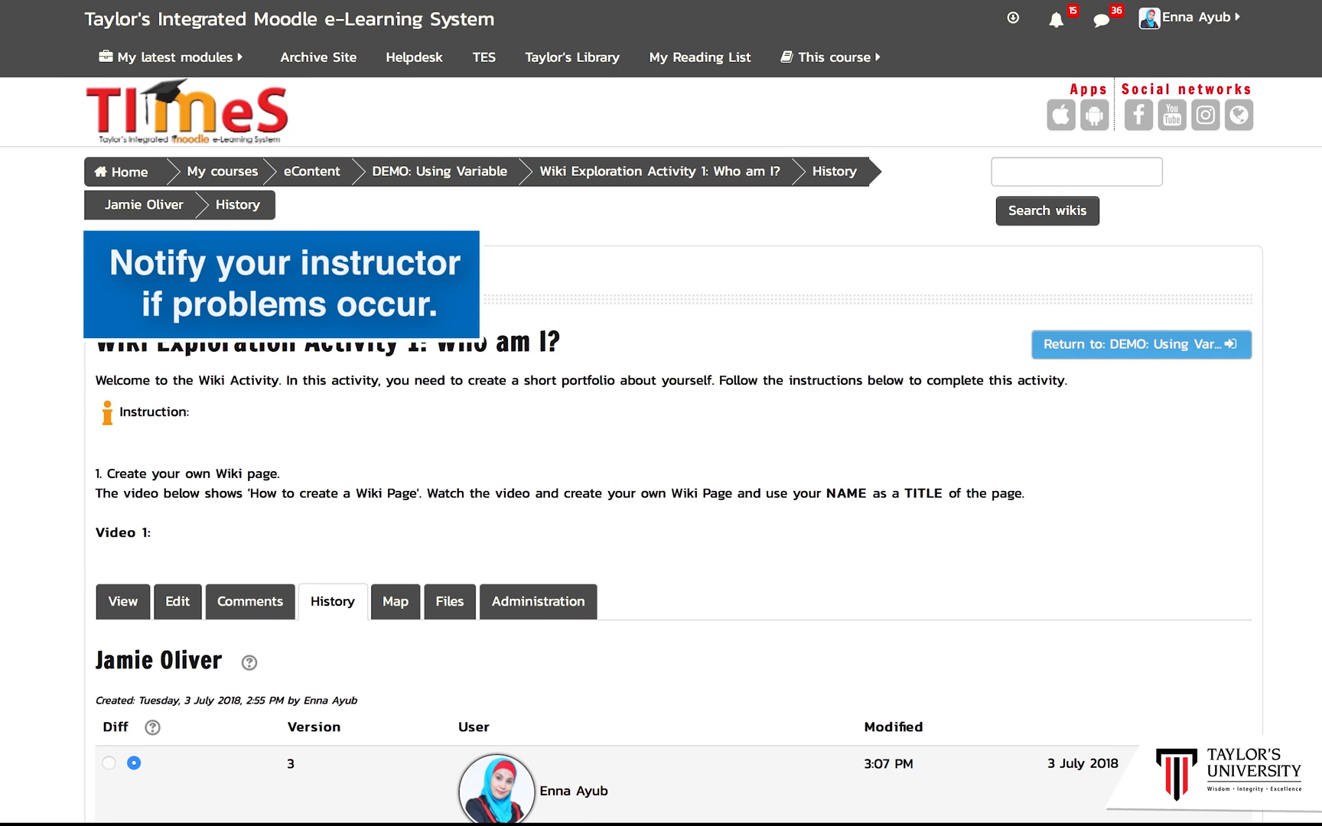
{"action": "scroll", "coordinate": [661, 450], "scroll_direction": "down", "scroll_amount": 3}
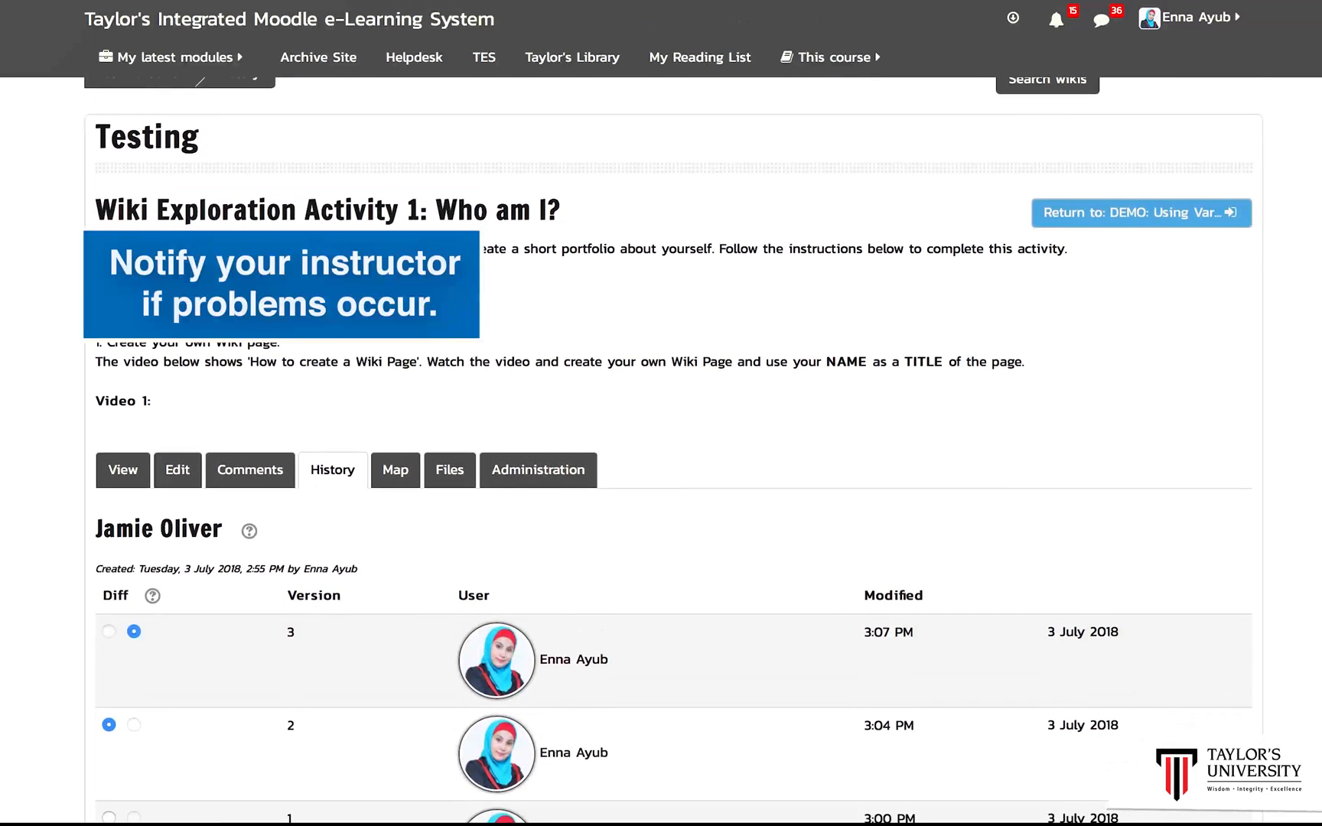
{"action": "scroll", "coordinate": [661, 450], "scroll_direction": "down", "scroll_amount": 3}
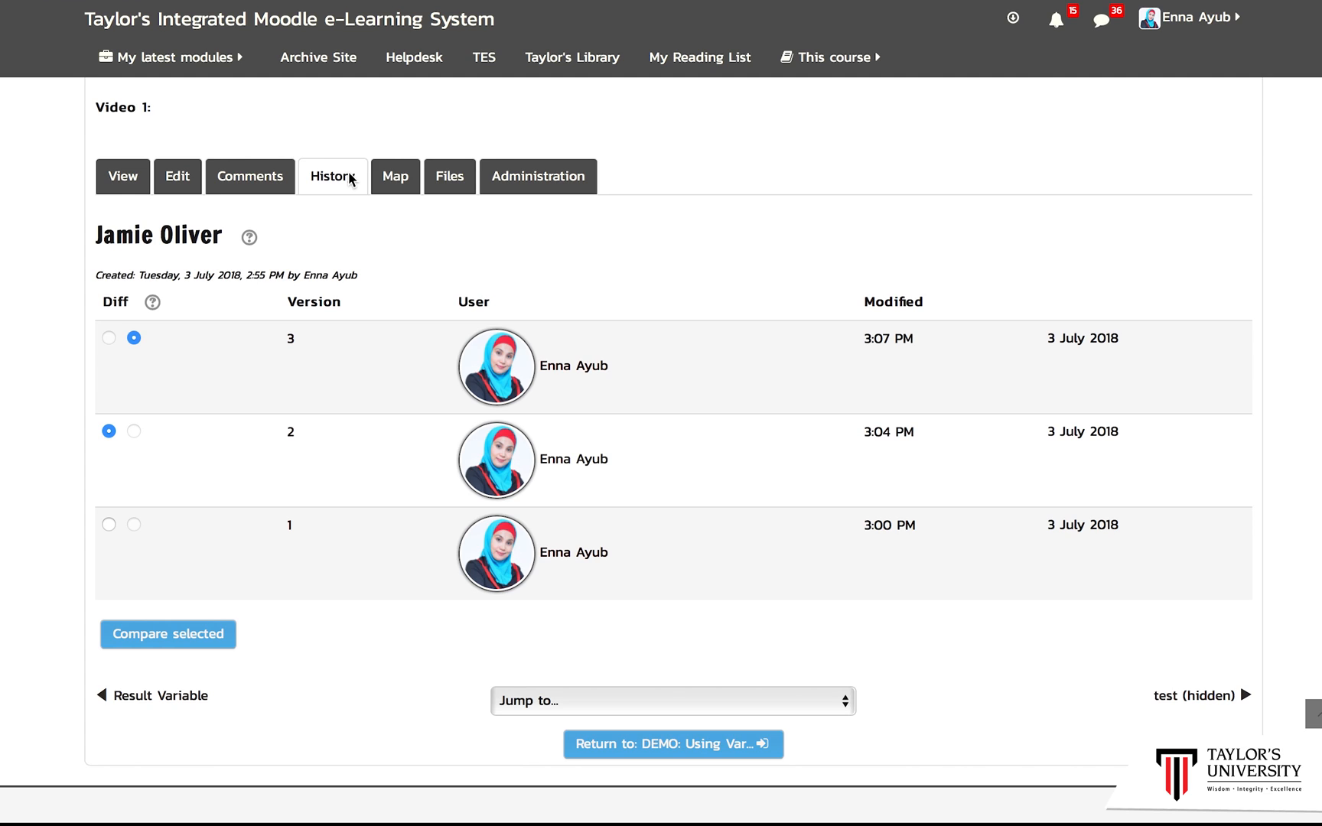
{"action": "left_click", "coordinate": [393, 181]}
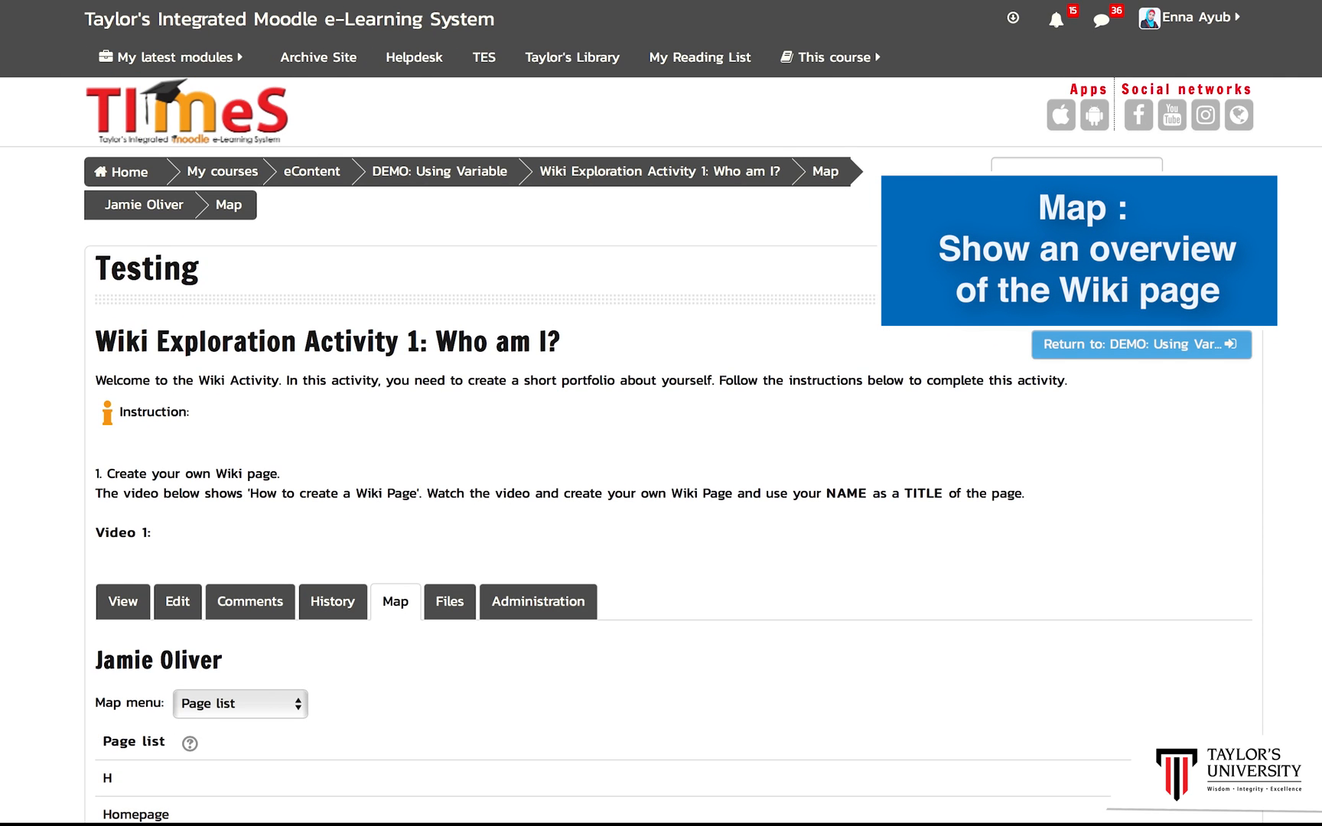
{"action": "scroll", "coordinate": [661, 448], "scroll_direction": "down", "scroll_amount": 4}
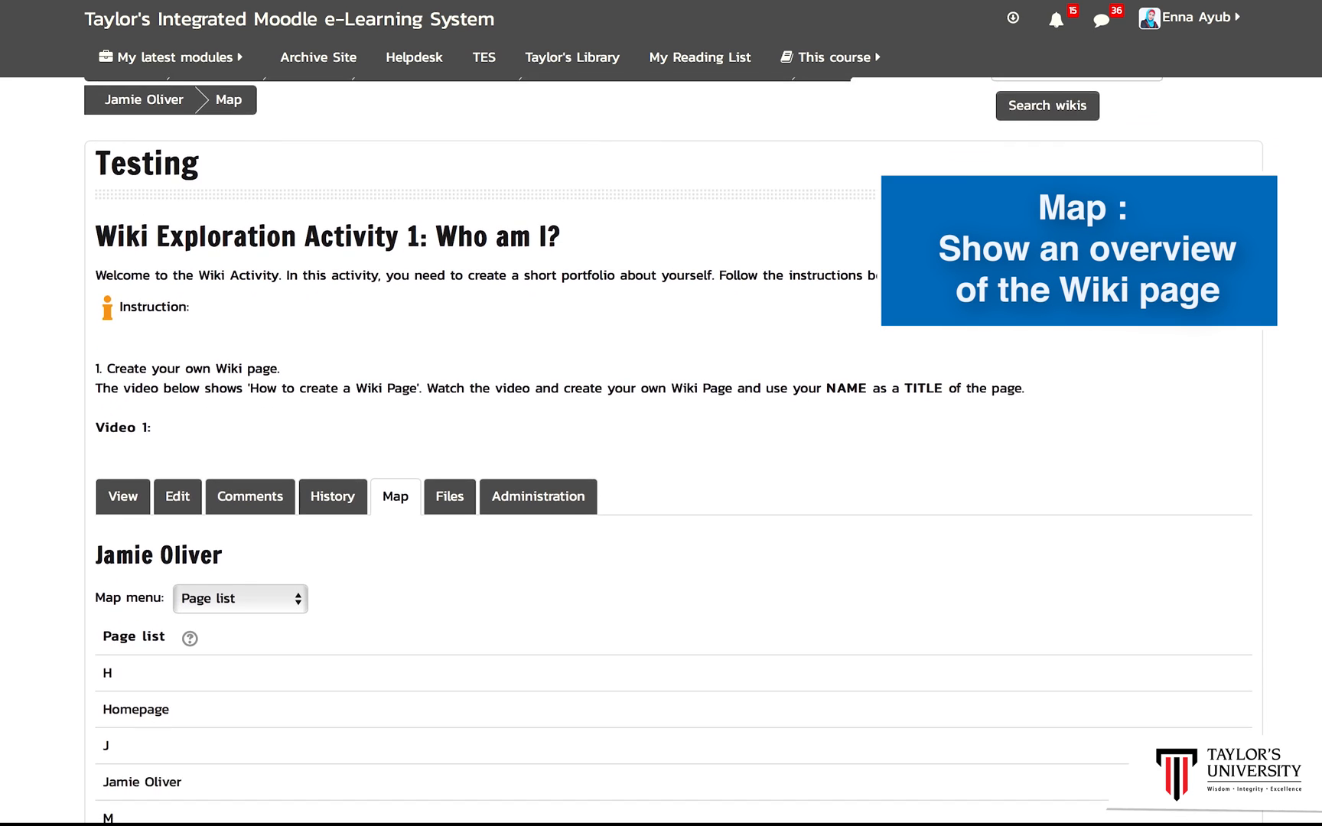
Step: Scroll through the wiki map's page list and view the wiki's stored image files
{"action": "scroll", "coordinate": [661, 448], "scroll_direction": "down", "scroll_amount": 2}
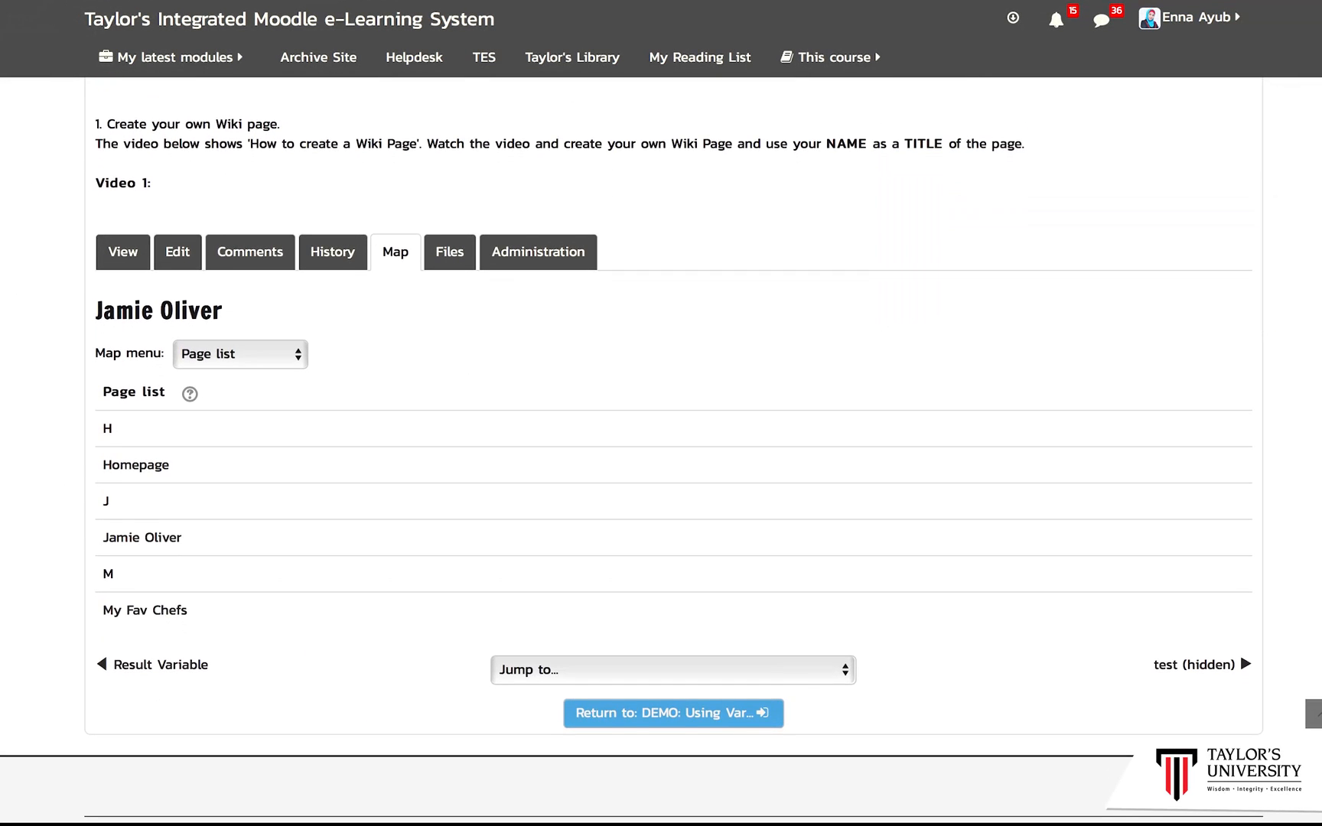
{"action": "scroll", "coordinate": [452, 545], "scroll_direction": "down", "scroll_amount": 1}
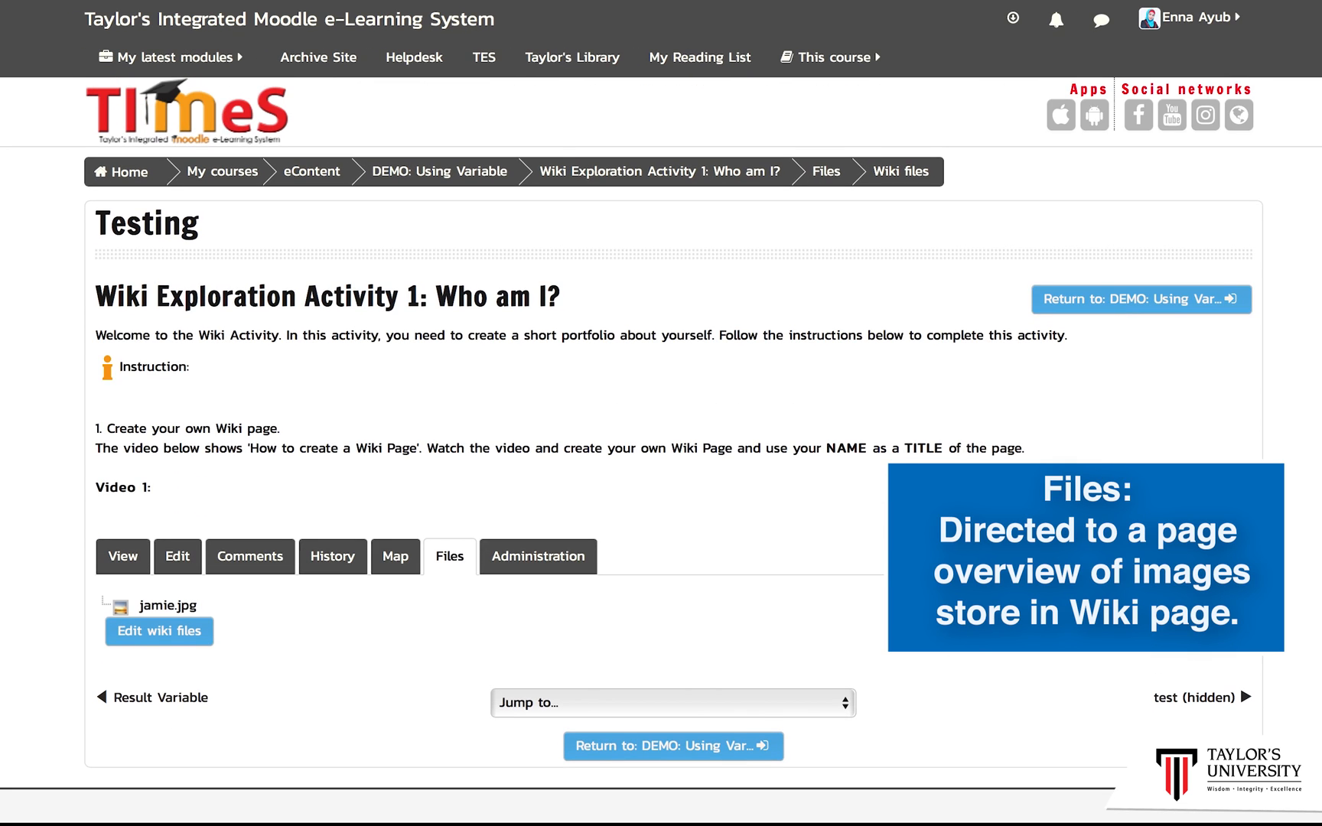
{"action": "scroll", "coordinate": [662, 434], "scroll_direction": "down", "scroll_amount": 2}
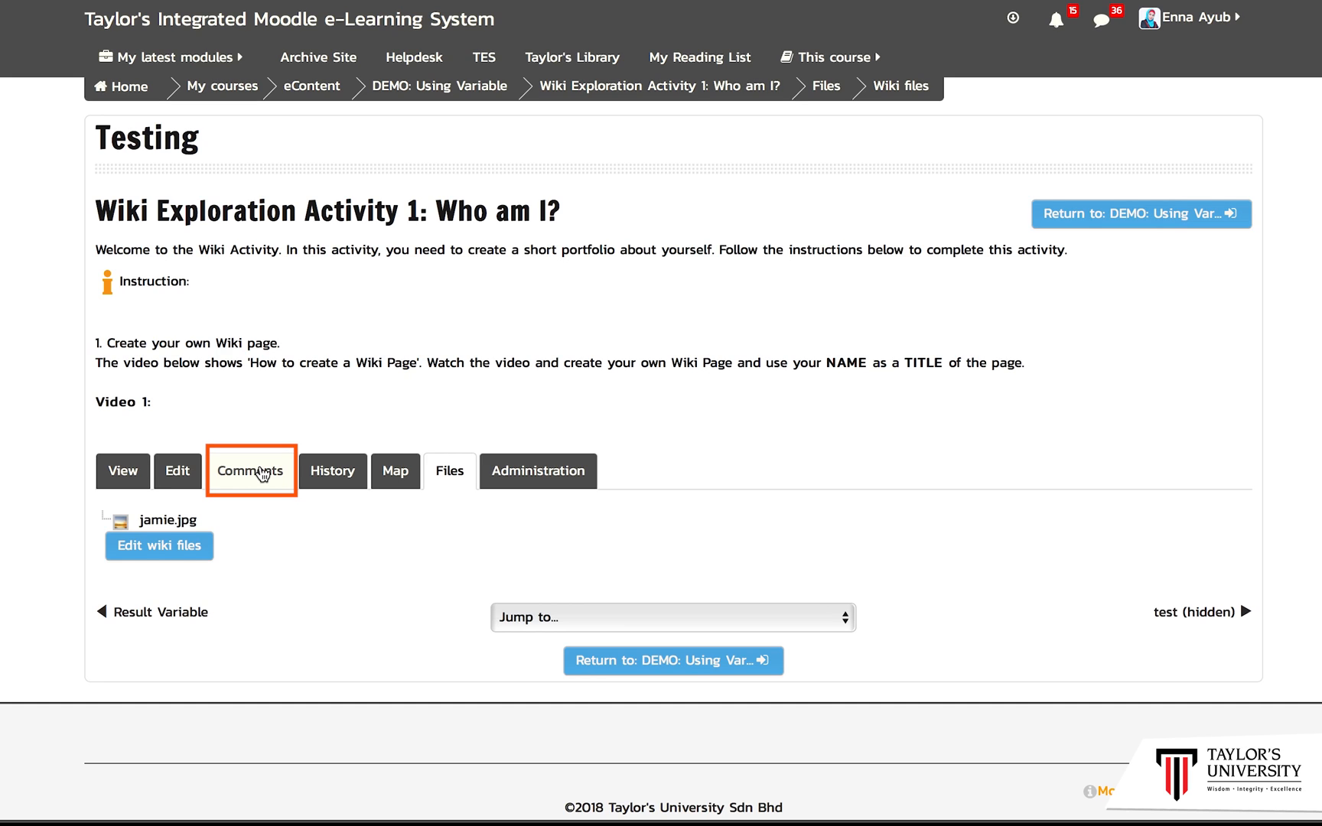
Step: Add a comment on the Jamie Oliver page asking a classmate ". . . to add on content after the Jamie Oliver video" and save it
{"action": "left_click", "coordinate": [261, 472]}
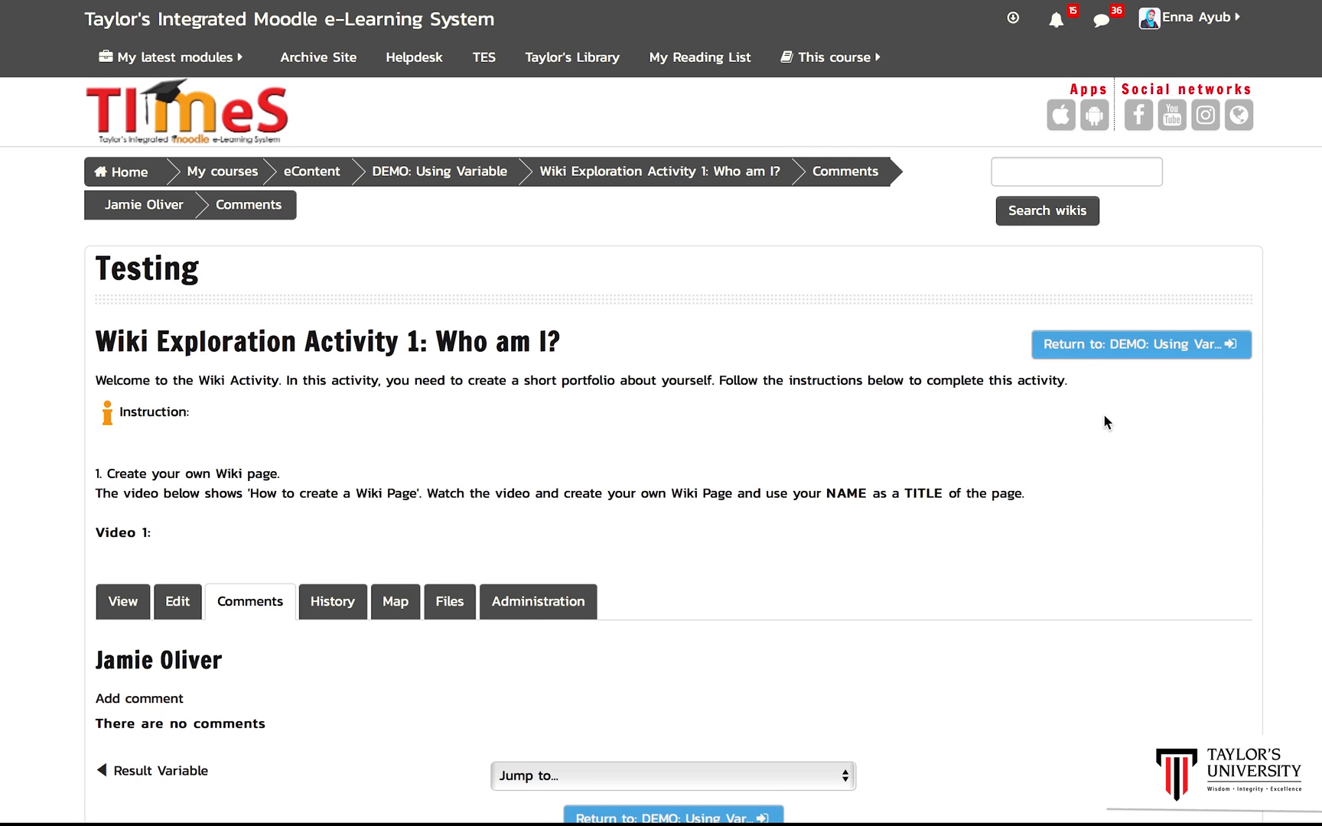
{"action": "scroll", "coordinate": [661, 450], "scroll_direction": "down", "scroll_amount": 2}
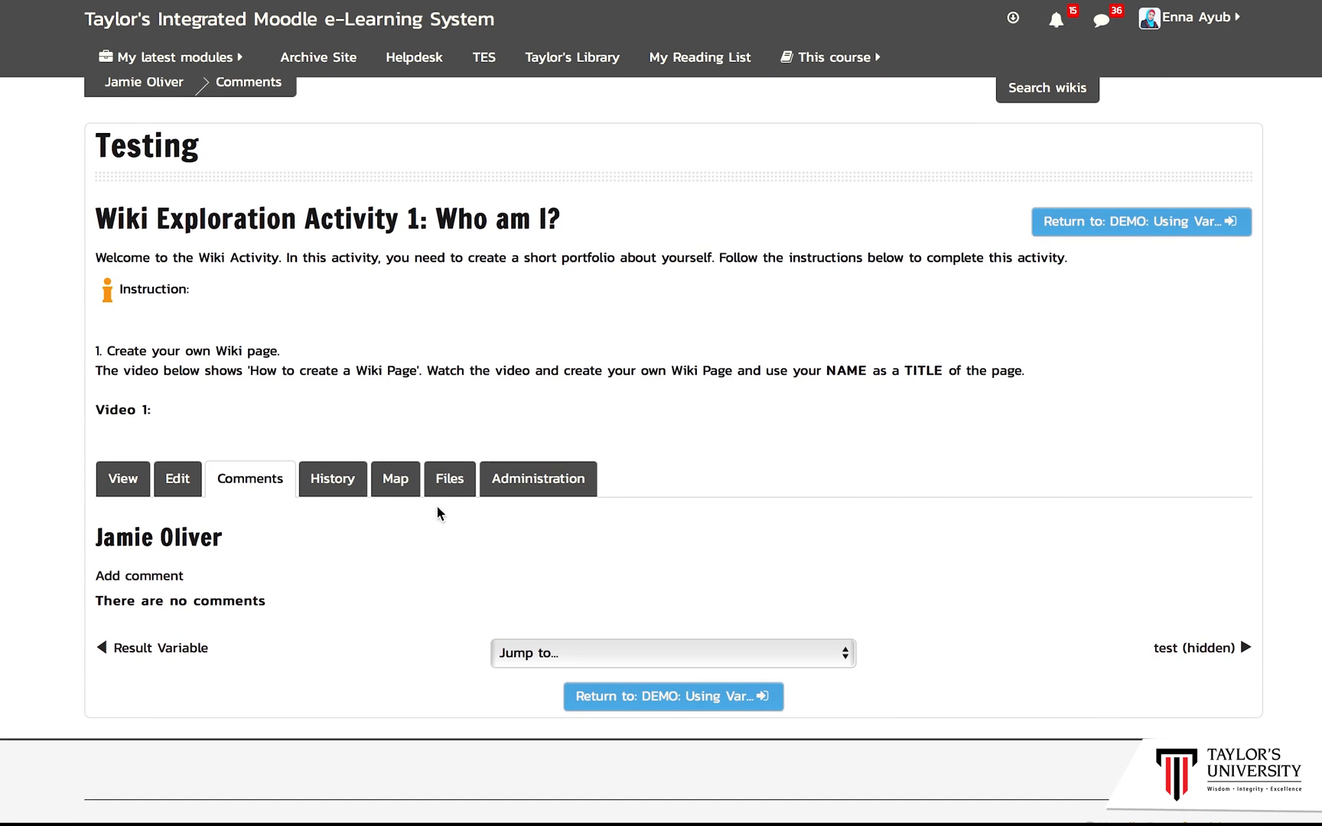
{"action": "left_click", "coordinate": [182, 584]}
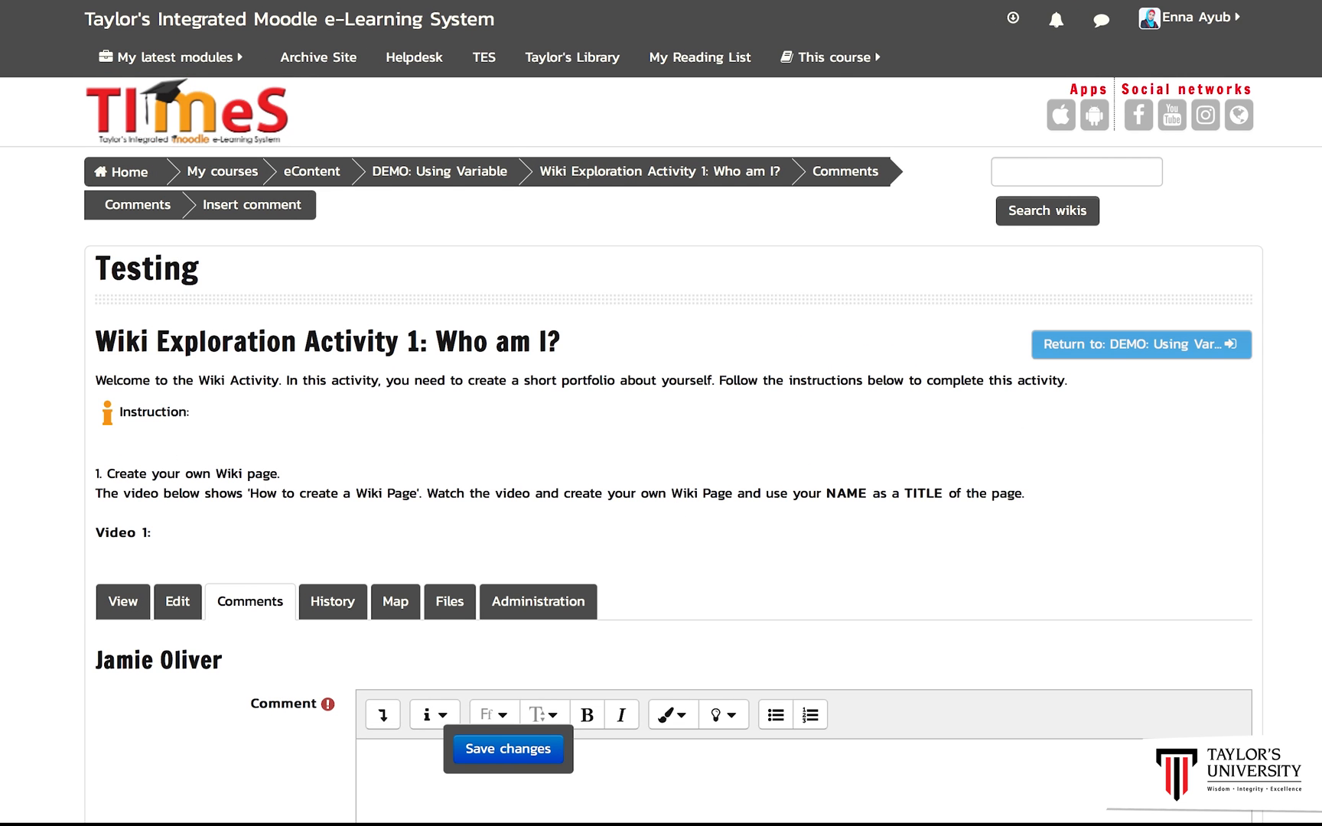
{"action": "scroll", "coordinate": [1129, 427], "scroll_direction": "down", "scroll_amount": 2}
{"action": "scroll", "coordinate": [908, 513], "scroll_direction": "down", "scroll_amount": 3}
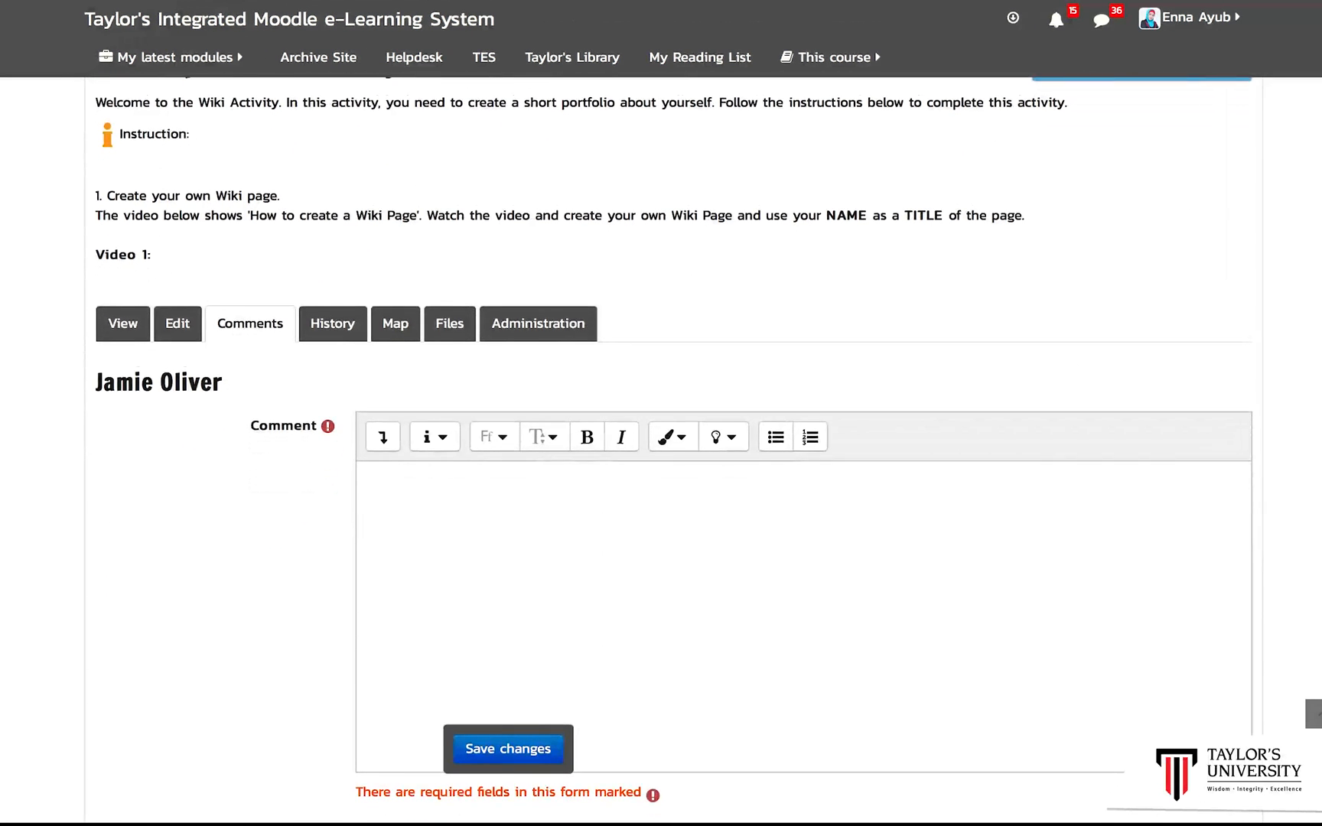
{"action": "left_click", "coordinate": [717, 522]}
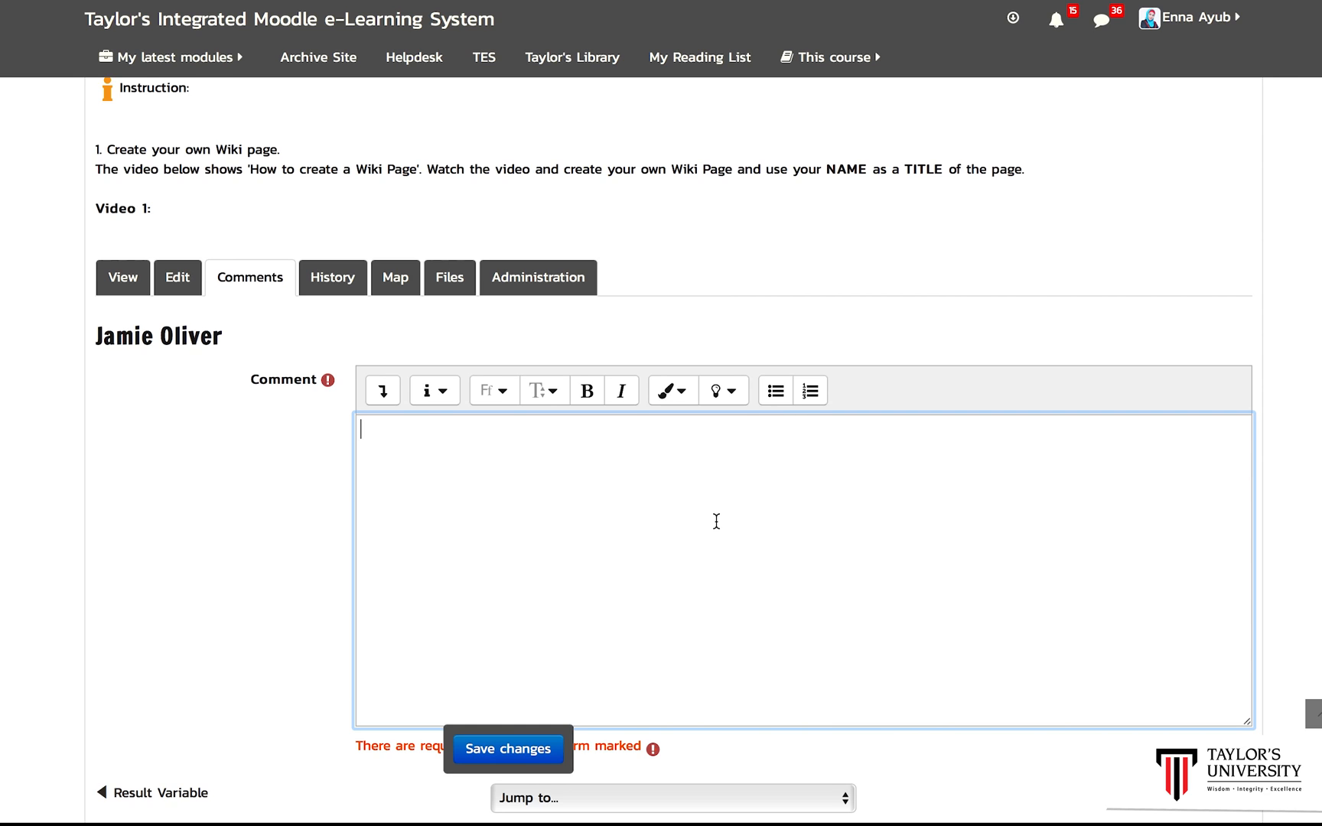
{"action": "type", "text": "Jenny . . . to add on content"}
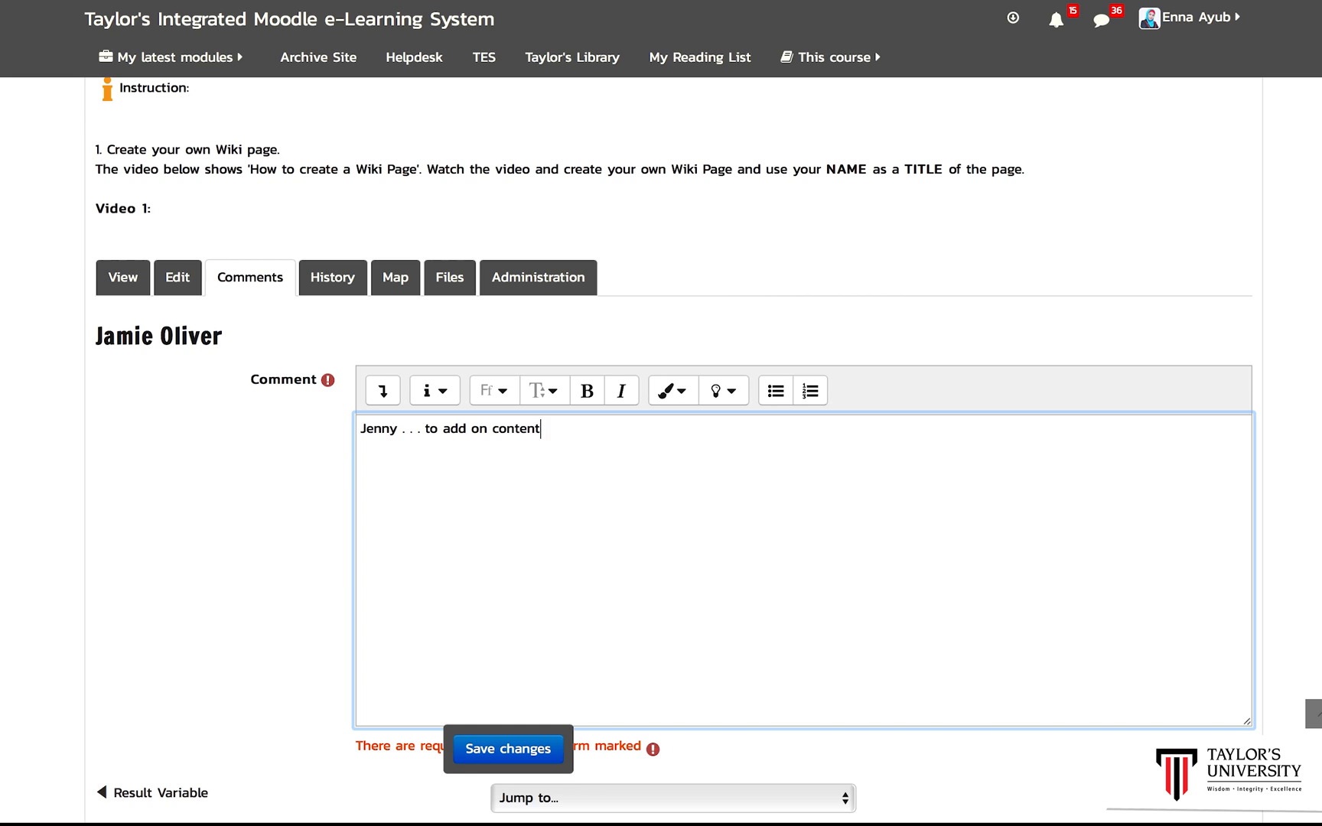
{"action": "type", "text": " after the Jamie Oliver video"}
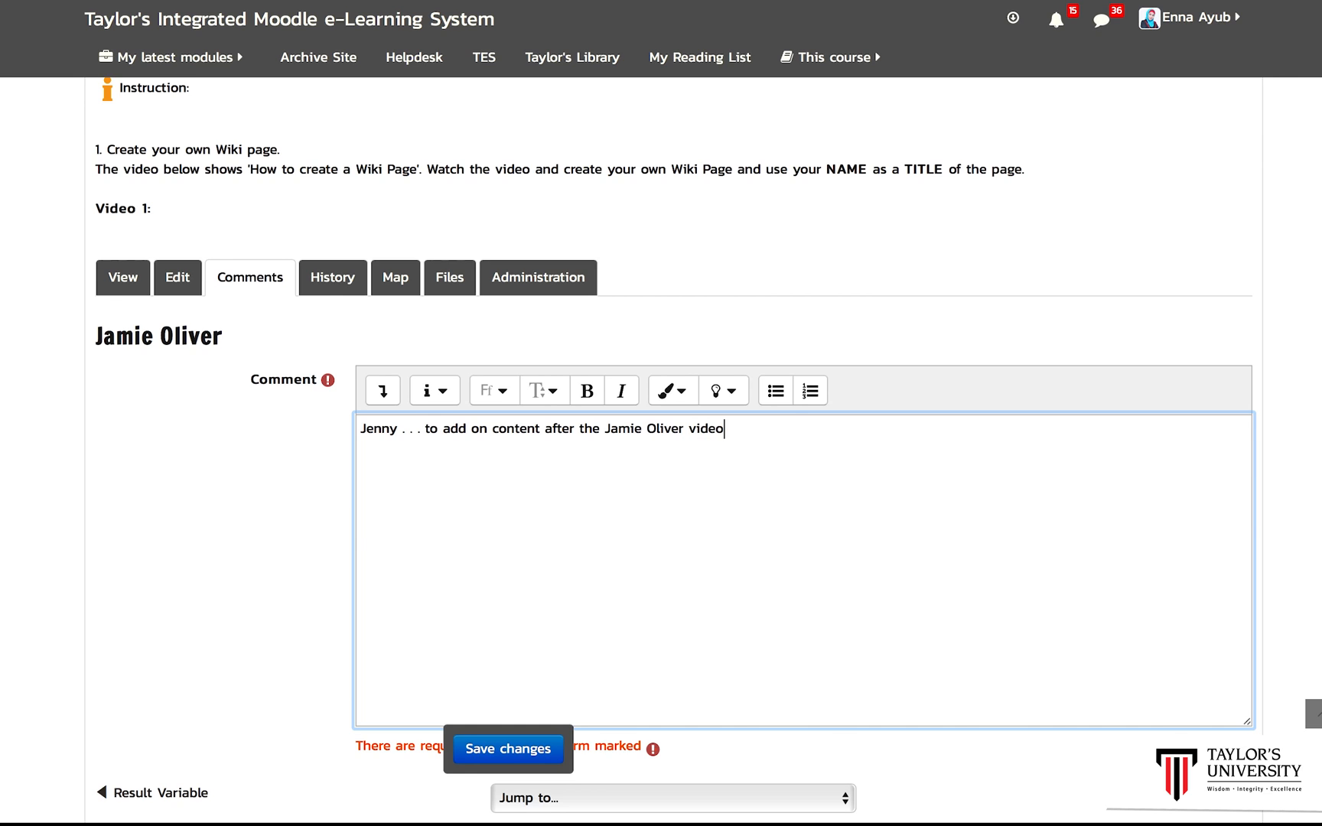
{"action": "left_click", "coordinate": [523, 756]}
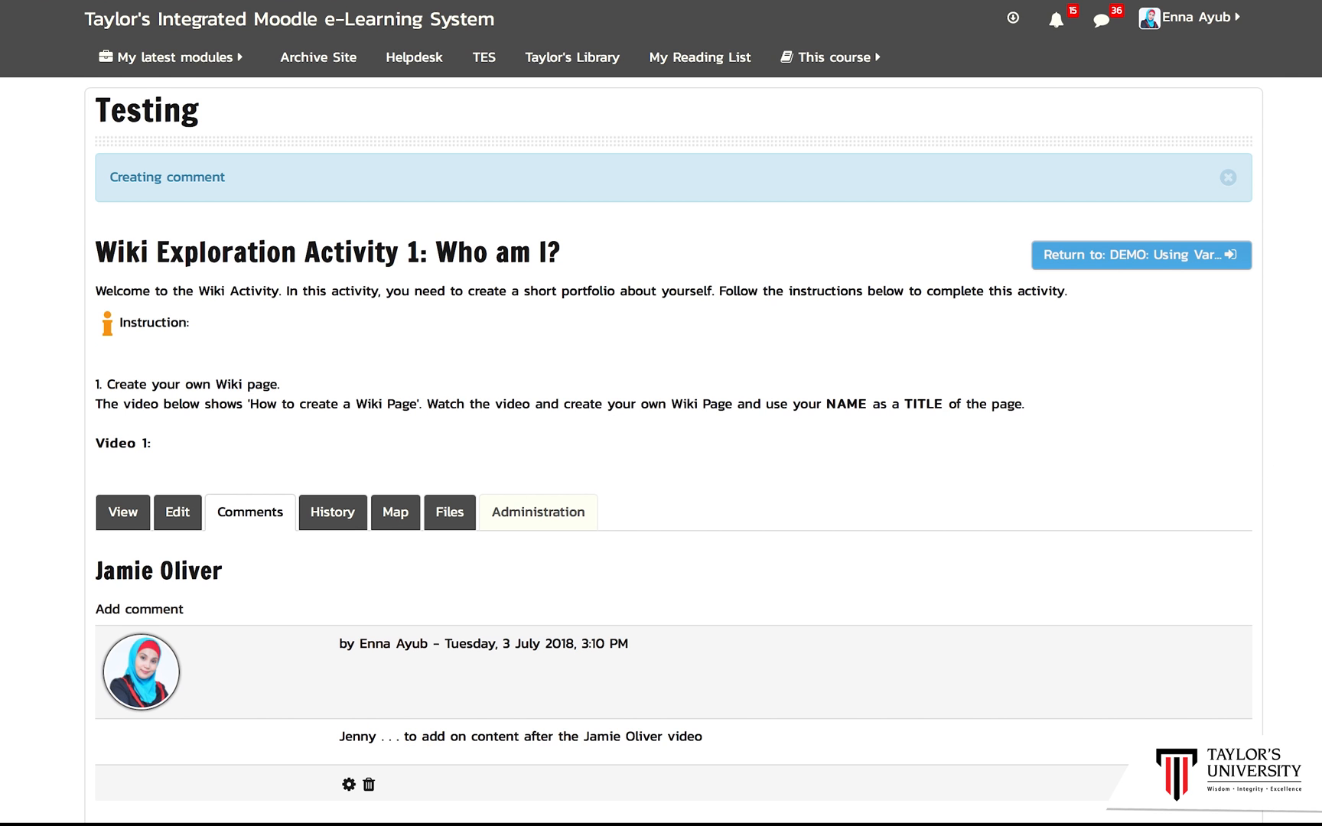
Step: Open the wiki's Administration view for the Jamie Oliver page
{"action": "scroll", "coordinate": [980, 461], "scroll_direction": "down", "scroll_amount": 1}
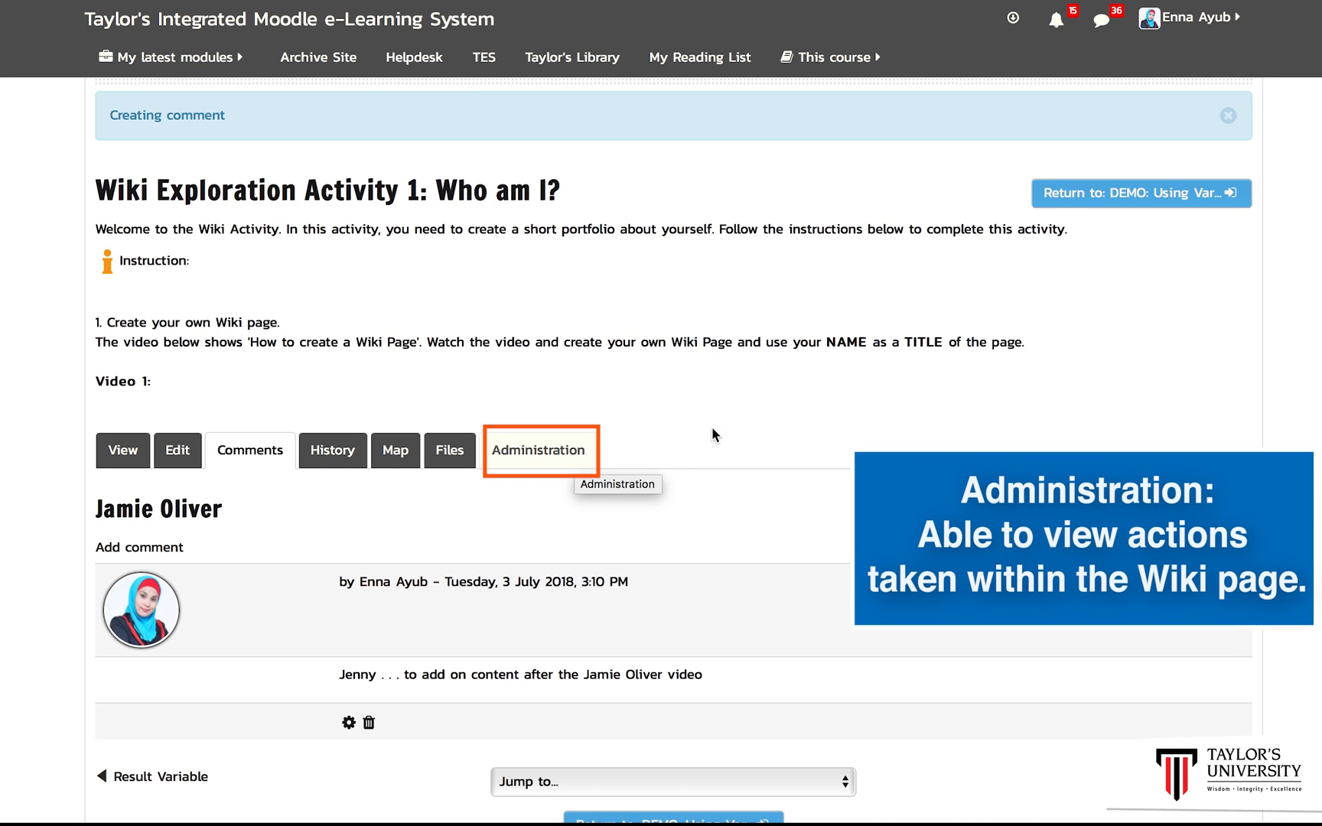
{"action": "scroll", "coordinate": [670, 452], "scroll_direction": "down", "scroll_amount": 1}
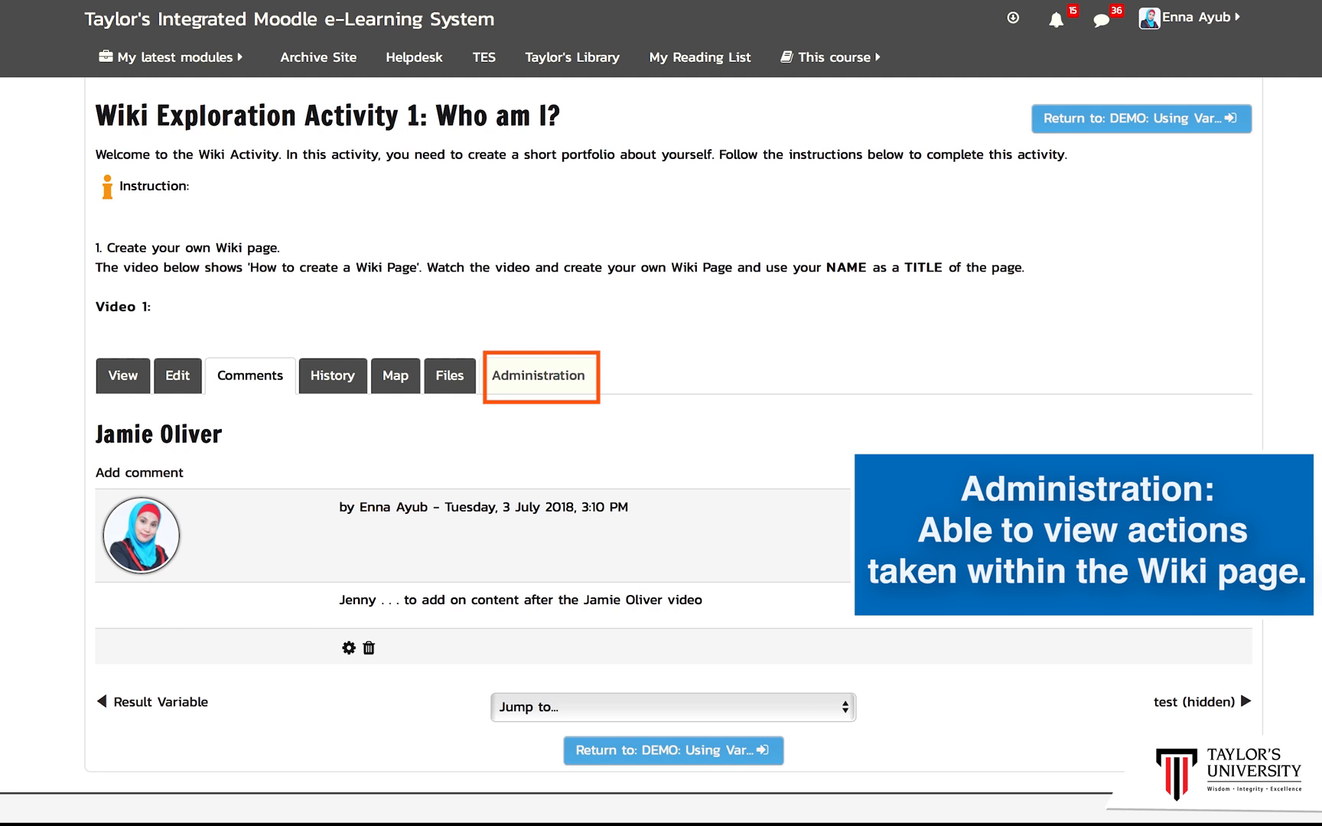
{"action": "scroll", "coordinate": [845, 396], "scroll_direction": "down", "scroll_amount": 1}
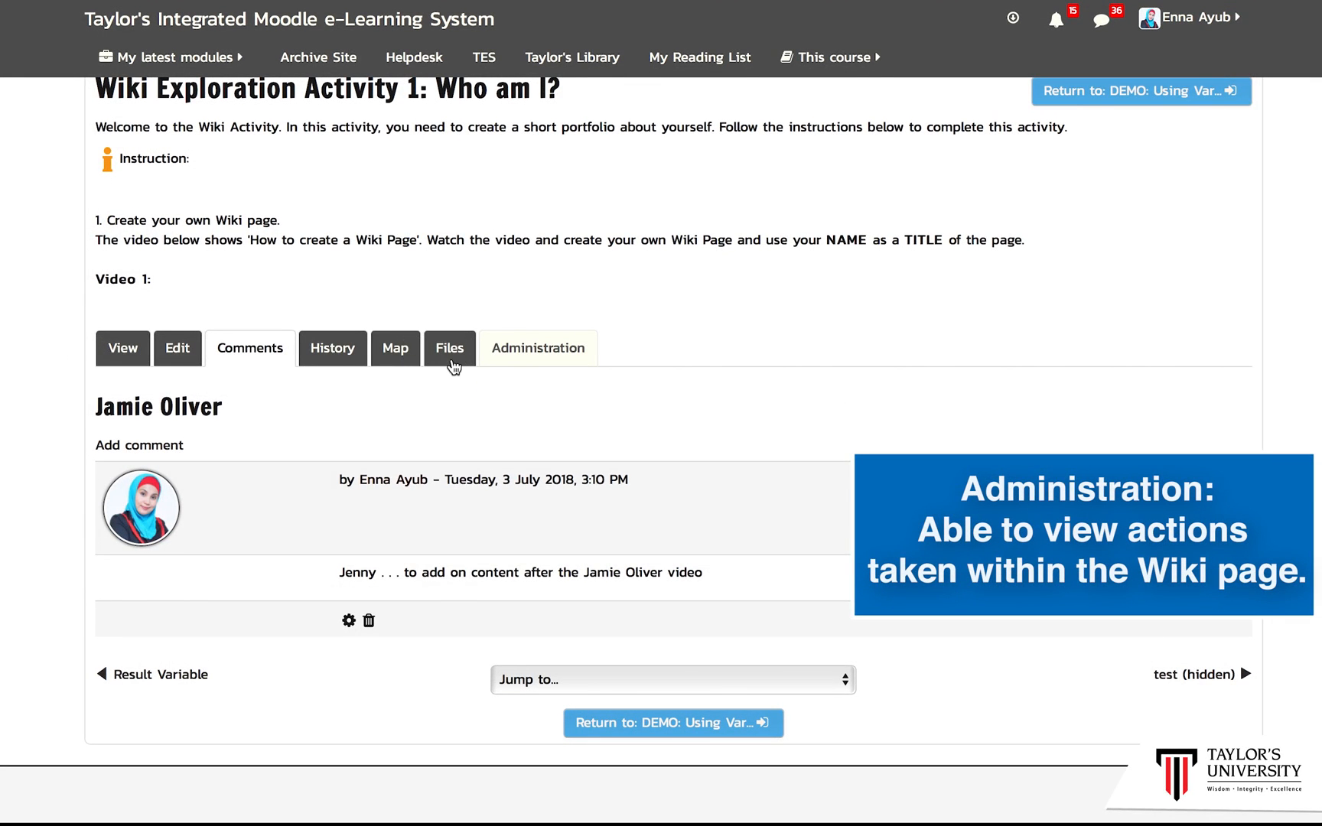
{"action": "left_click", "coordinate": [553, 367]}
{"action": "scroll", "coordinate": [661, 449], "scroll_direction": "down", "scroll_amount": 3}
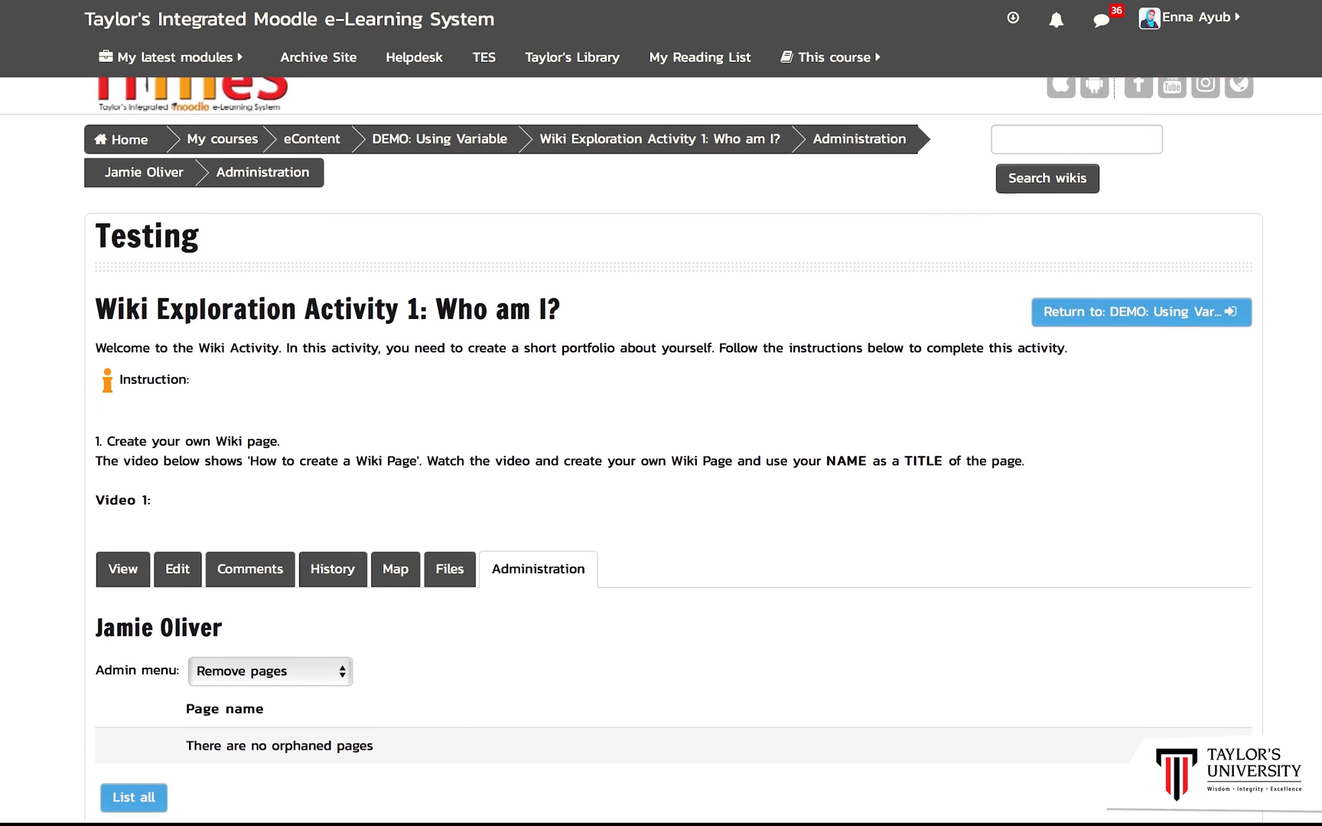